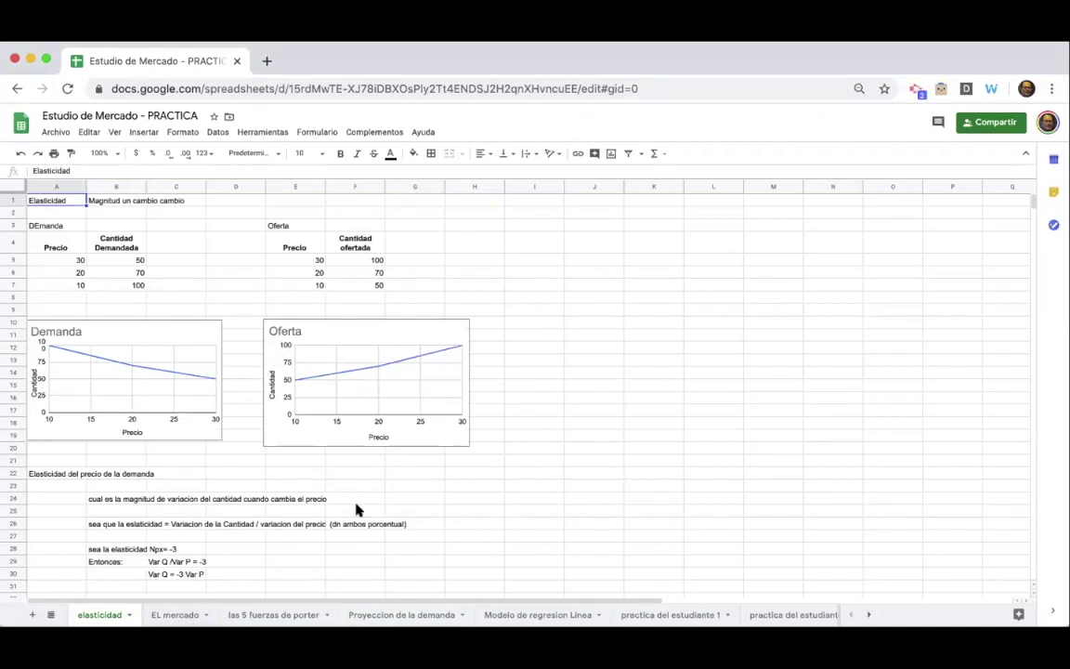
Open the EL mercado sheet and review the historical and projected analysis headings under Etapas del estudio de mercado
left_click(174, 615)
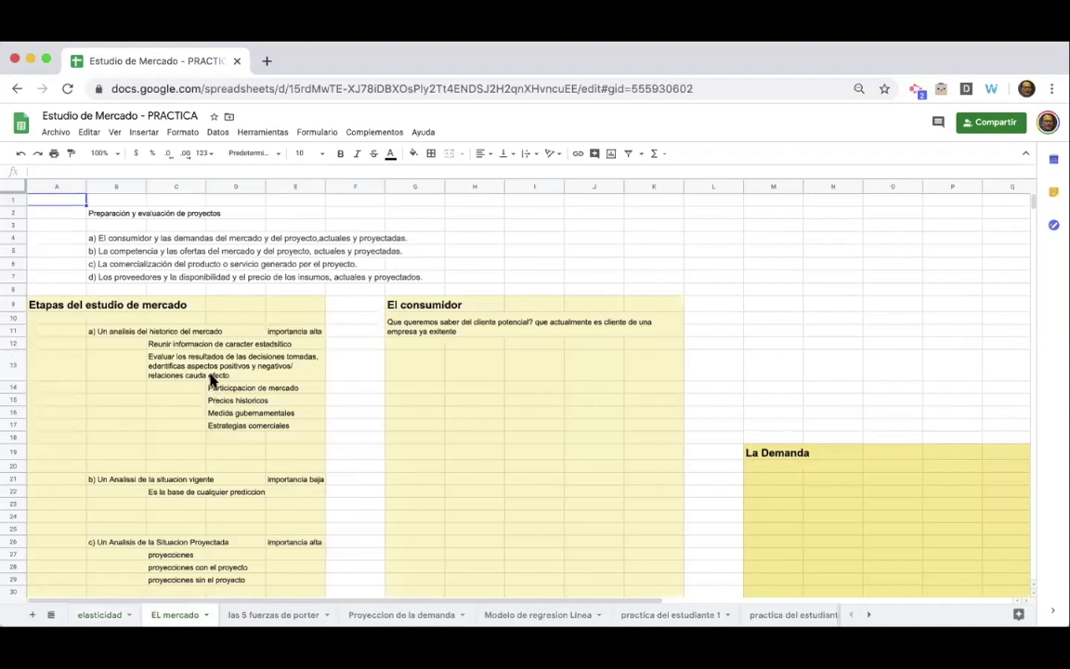
scroll(137, 310, "down", 2)
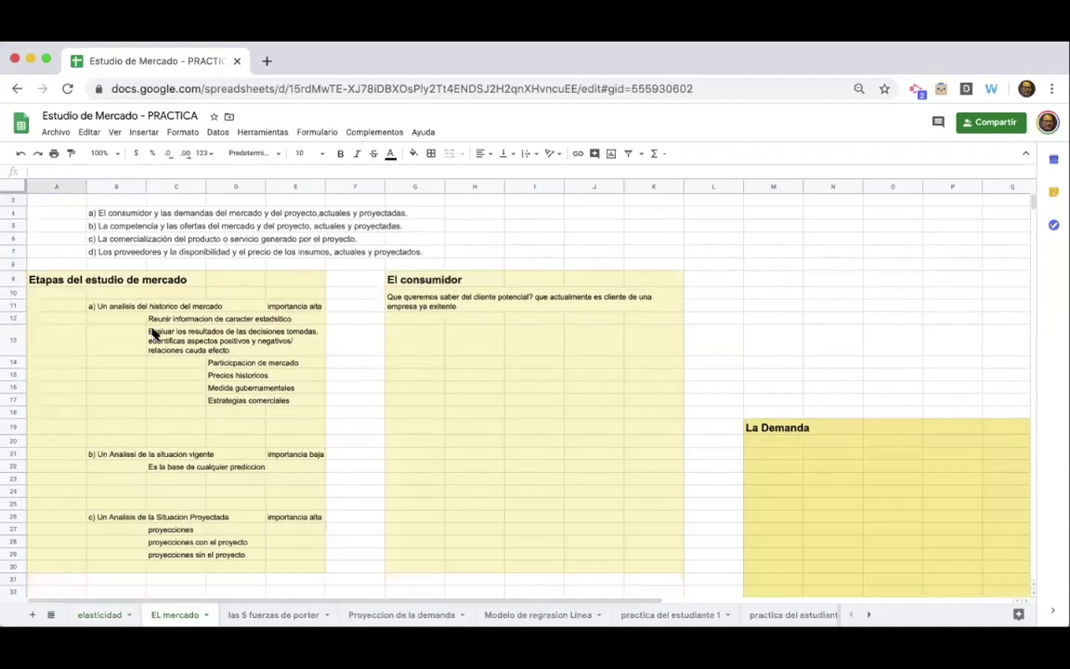
scroll(153, 334, "down", 2)
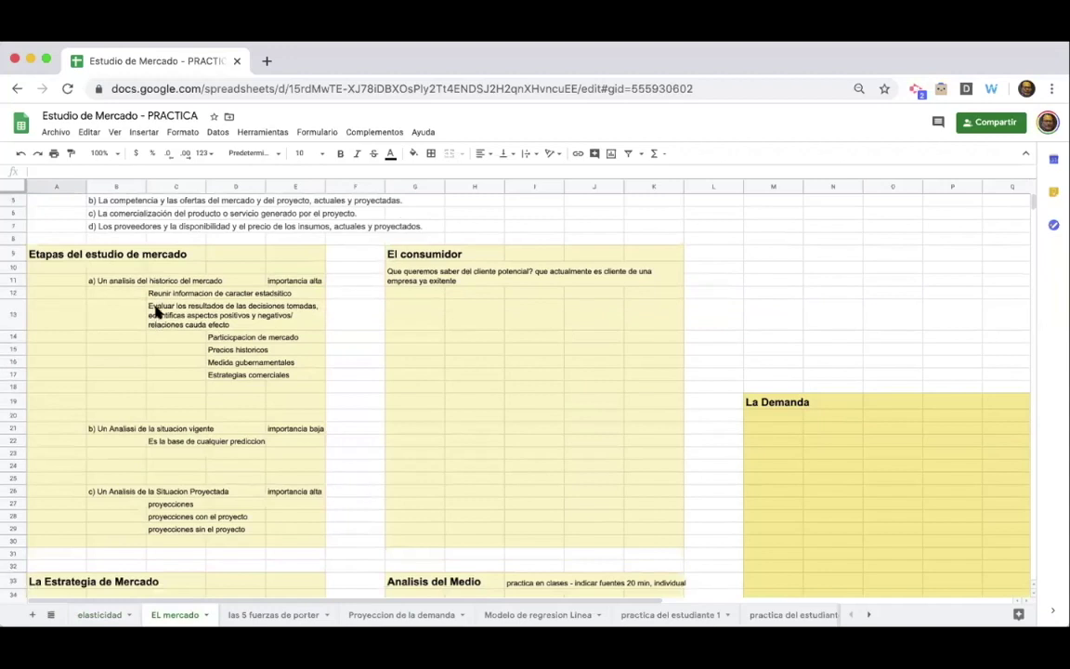
left_click(142, 282)
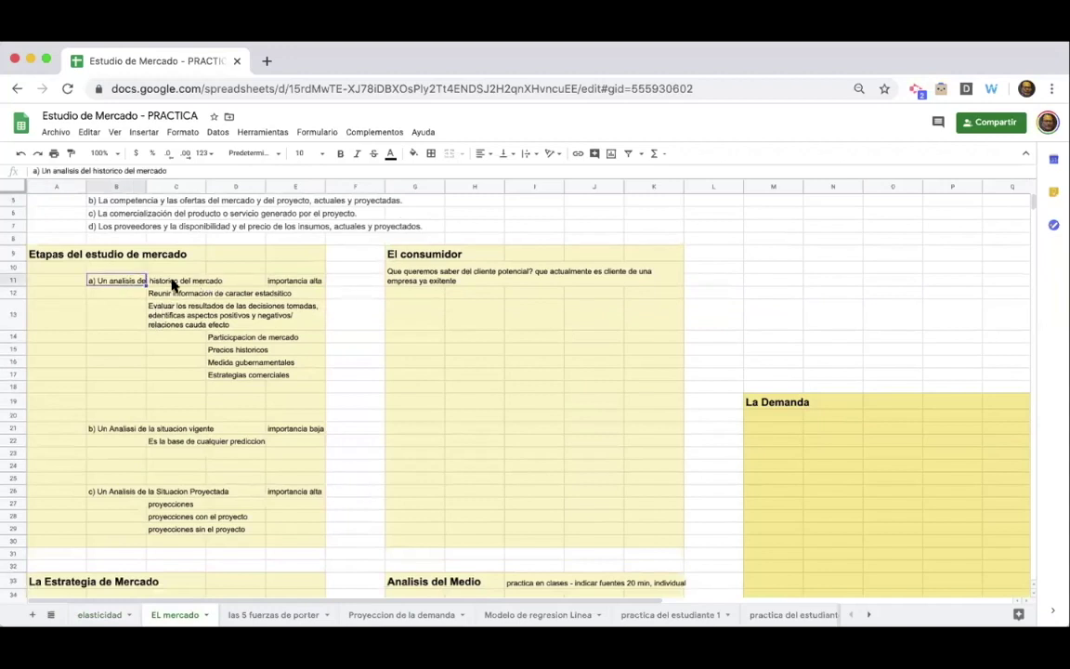
left_click(179, 284)
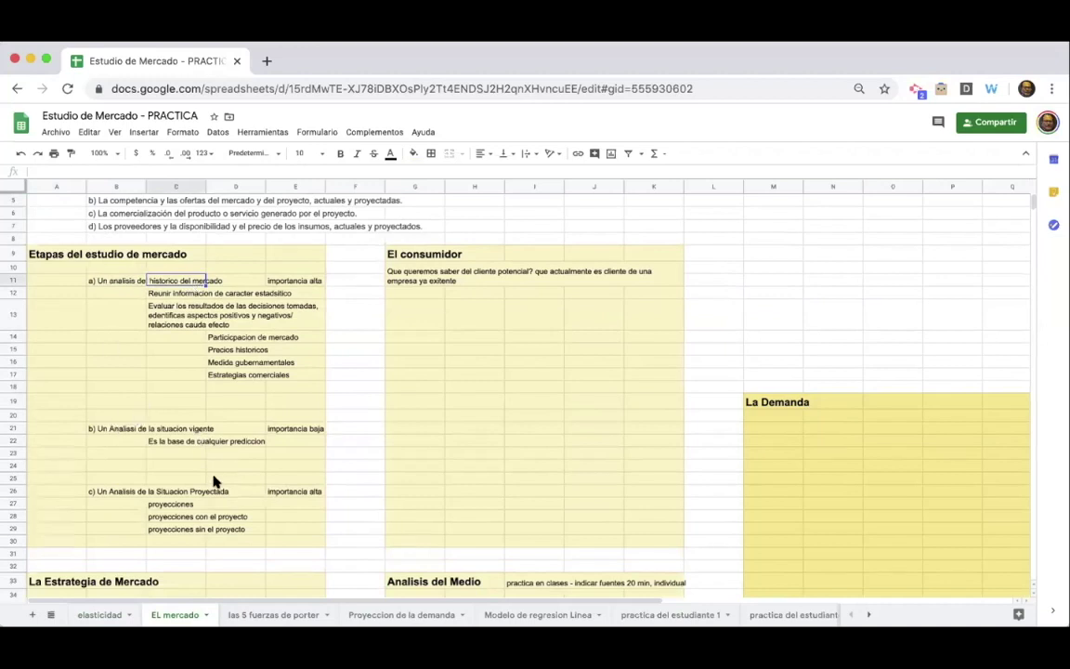
scroll(244, 437, "down", 1)
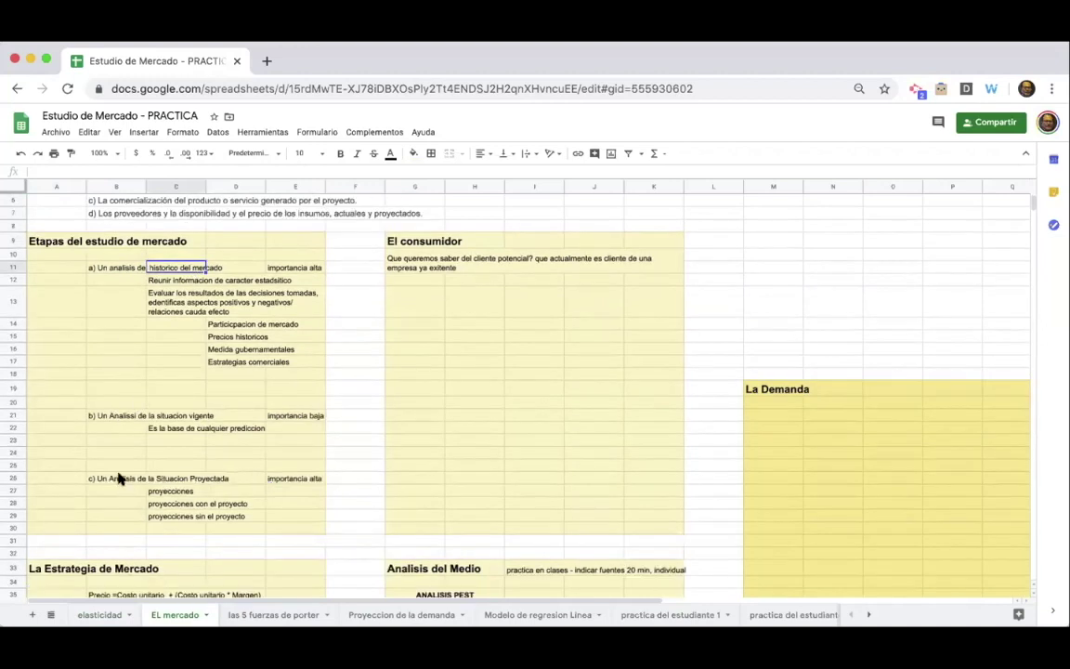
left_click(117, 478)
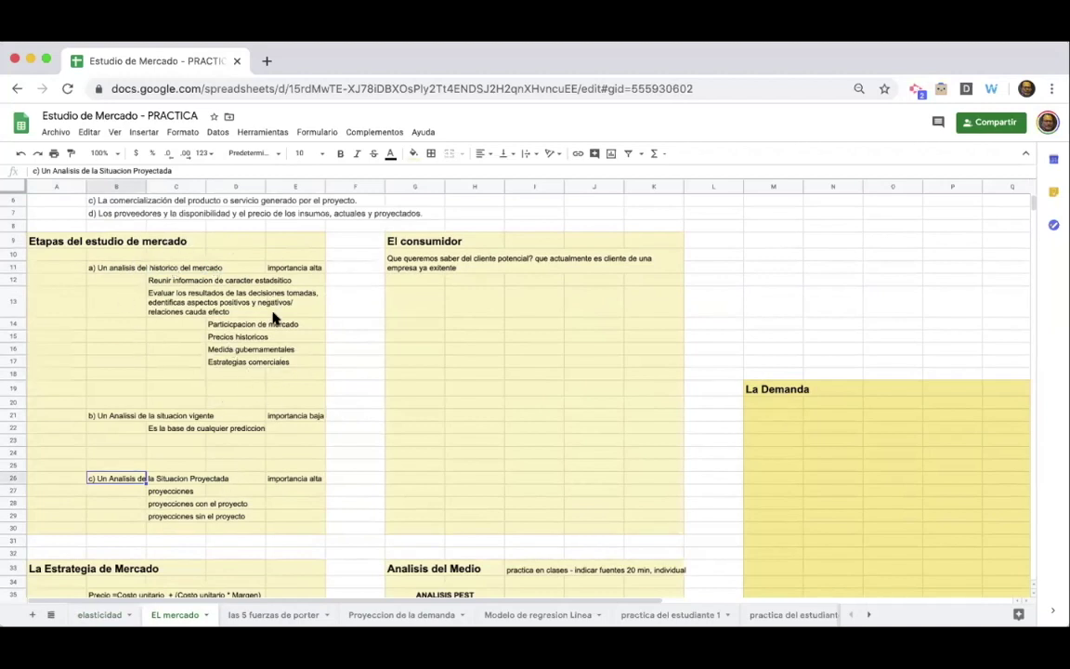
Examine the points of the historical market analysis: statistical information, market share, historical prices, government measures and commercial strategies
left_click(156, 280)
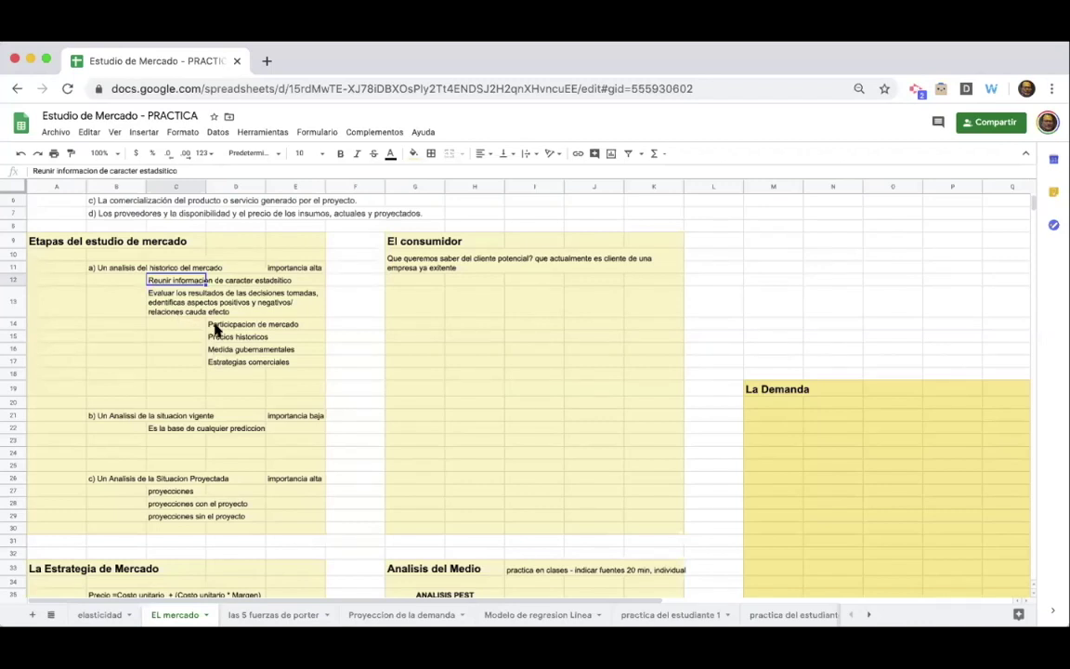
left_click(217, 325)
left_click(224, 367, "shift")
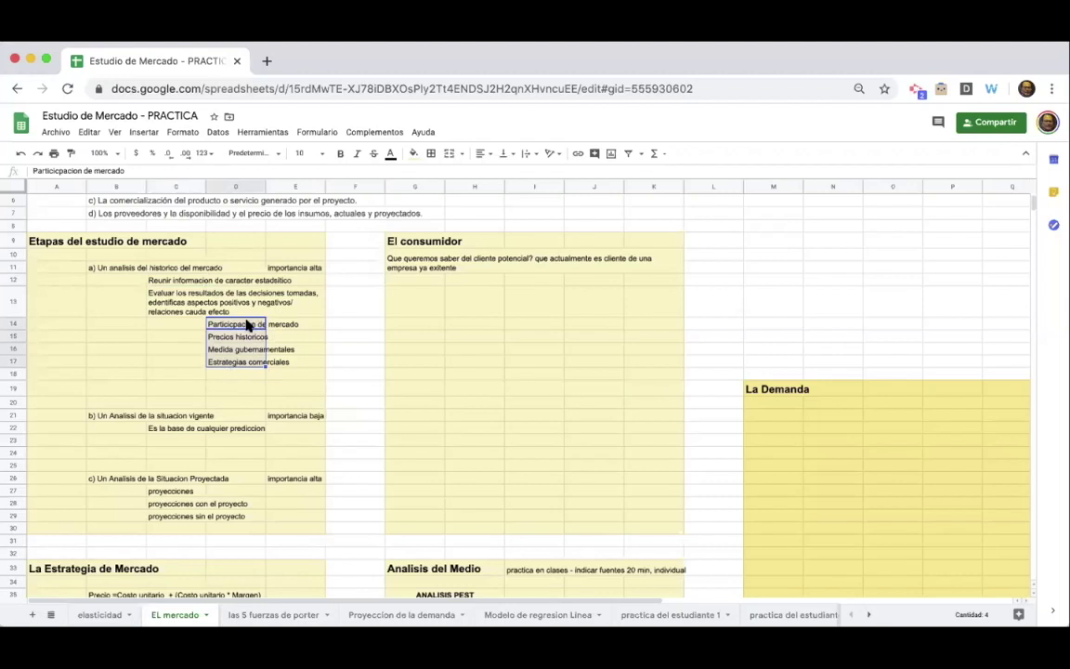
left_click(297, 325)
left_click(234, 389)
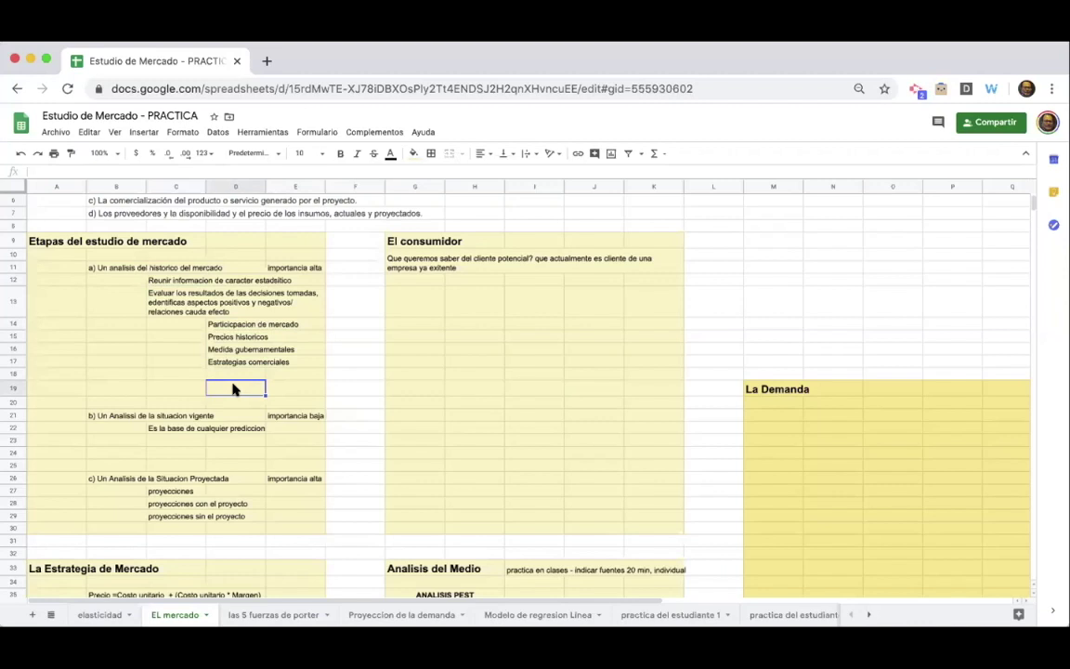
key("Up")
key("Up")
key("Up")
key("Up")
key("Up")
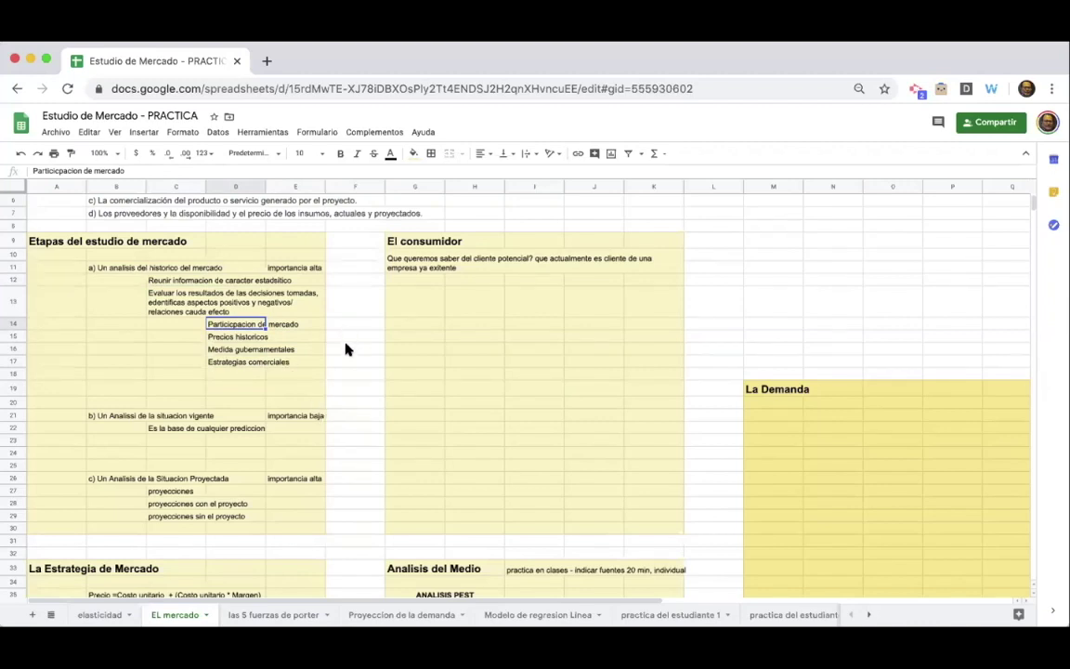
left_click(239, 338)
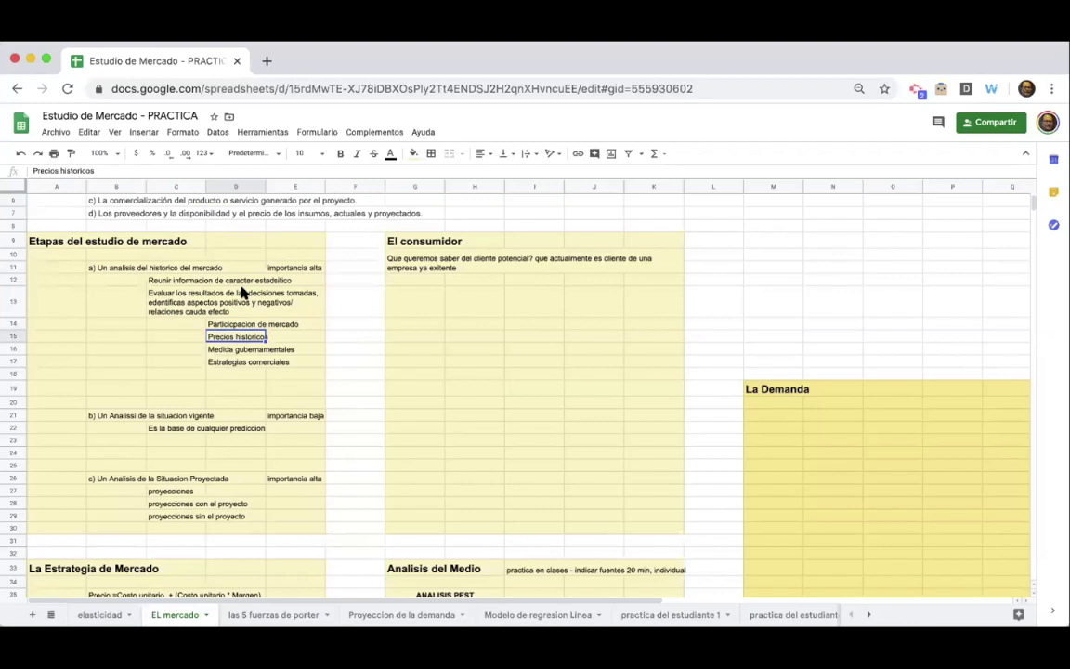
left_click(239, 351)
left_click(237, 340)
left_click(231, 351)
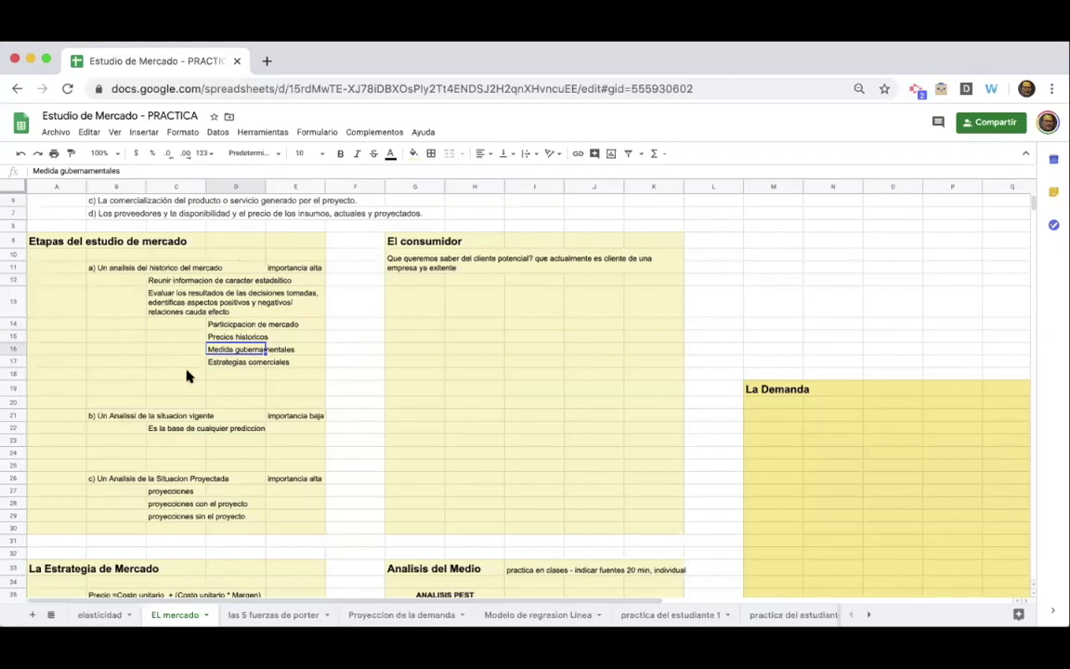
left_click(214, 362)
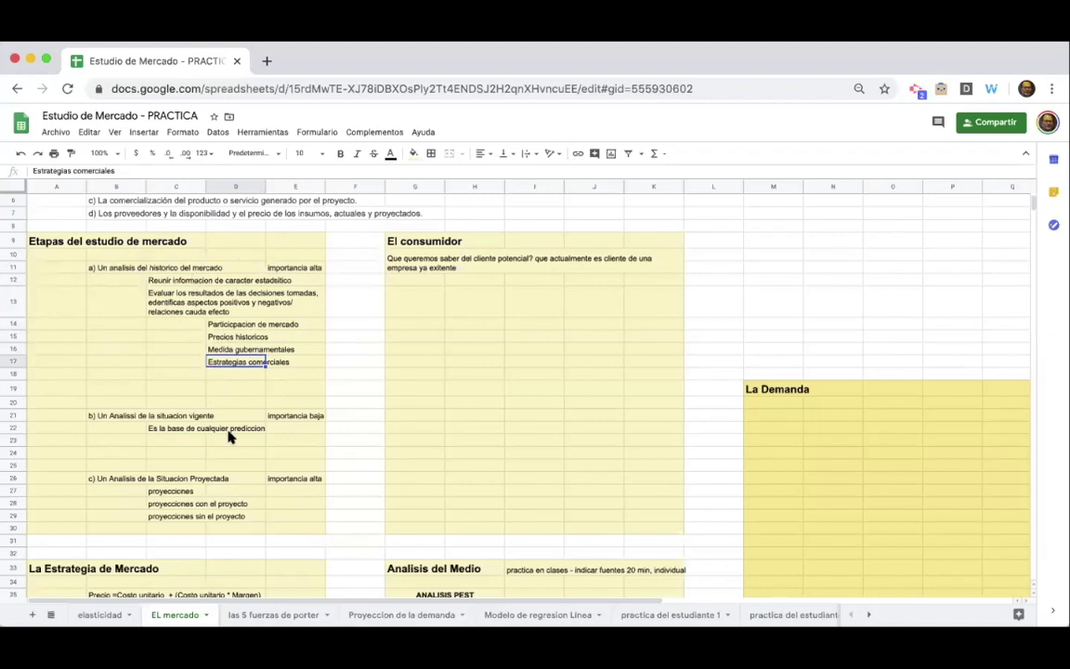
Examine the current-situation analysis with its importance rating and the projections with and without the project
scroll(229, 437, "down", 1)
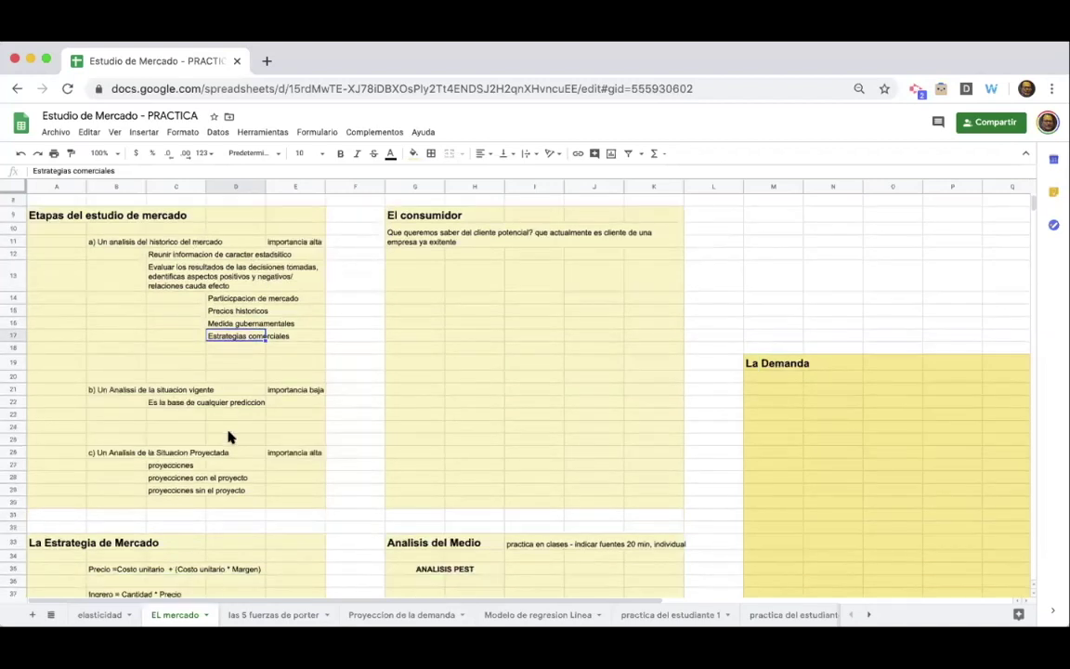
left_click(122, 391)
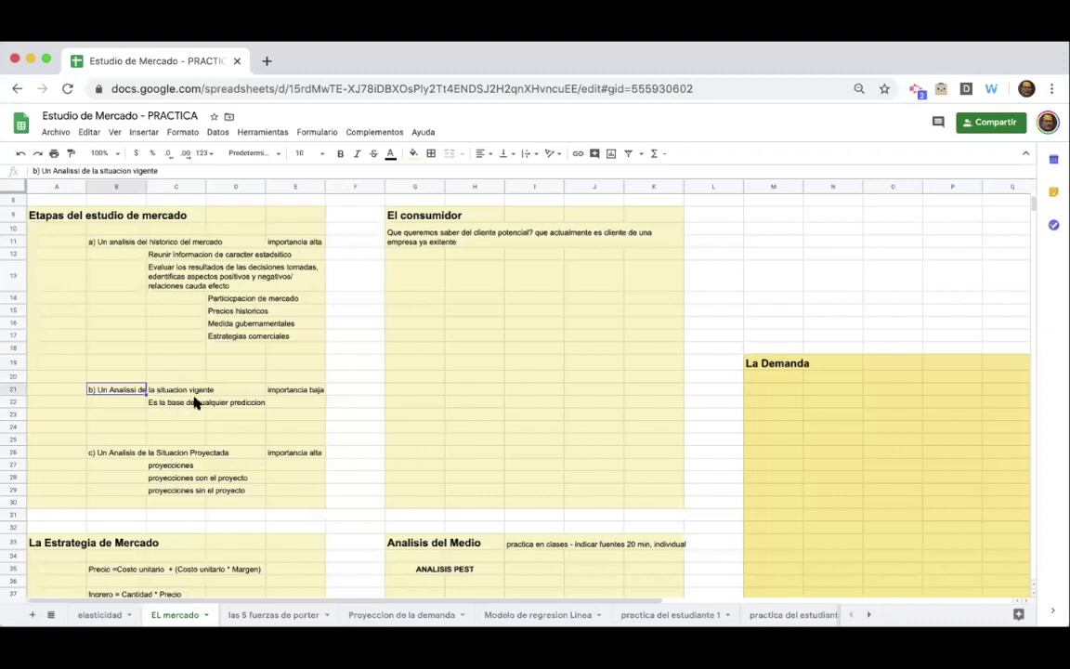
left_click(296, 390)
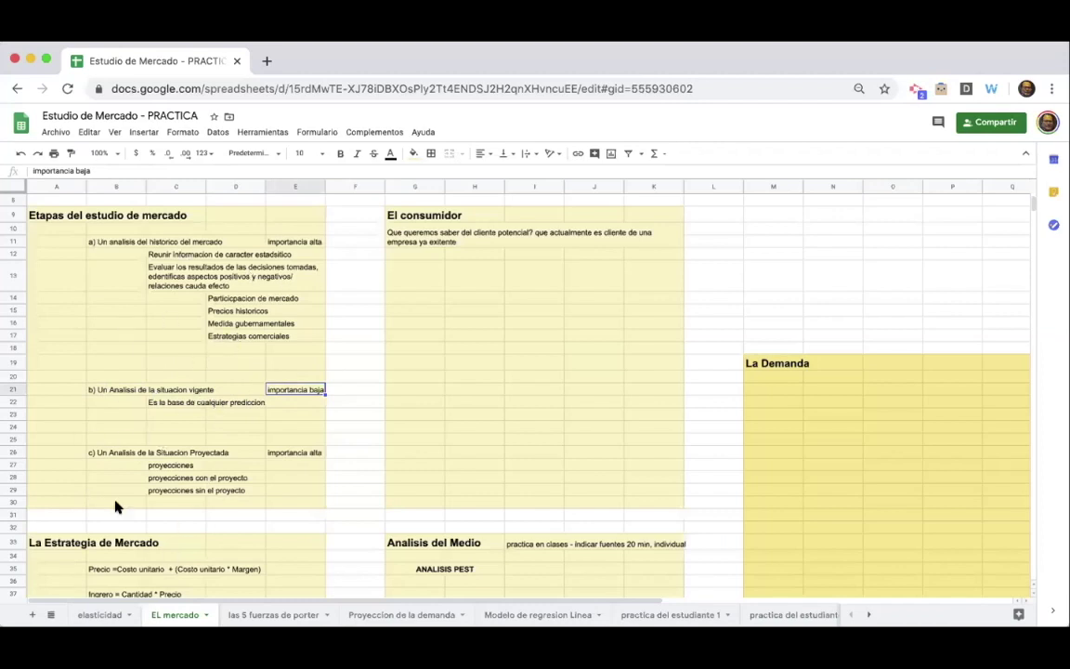
left_click_drag(63, 362, 307, 427)
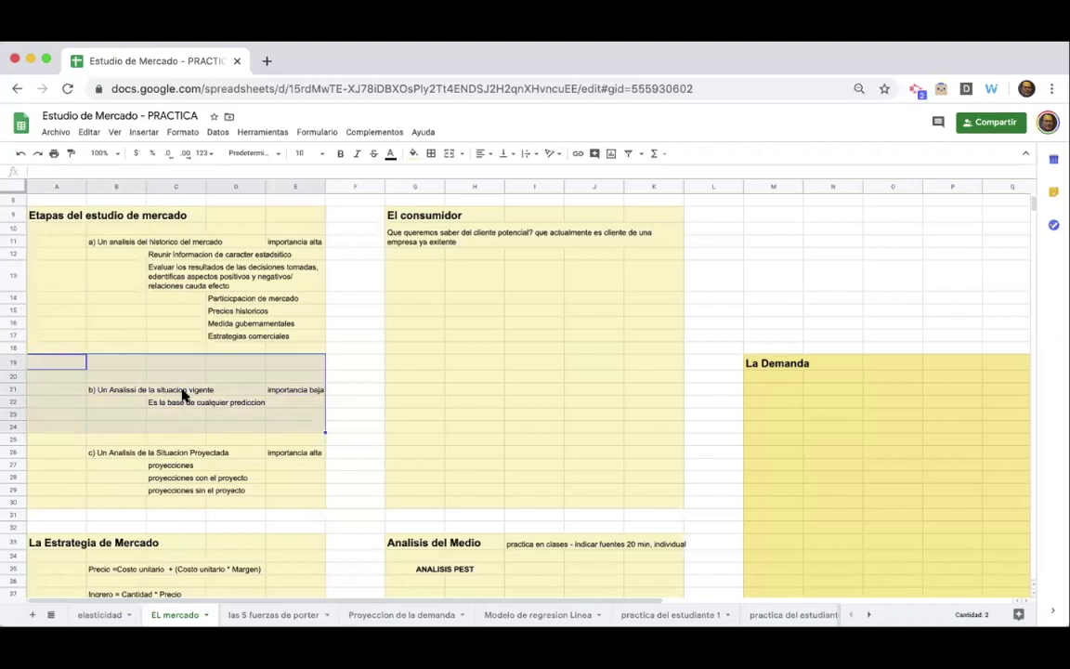
left_click(58, 368)
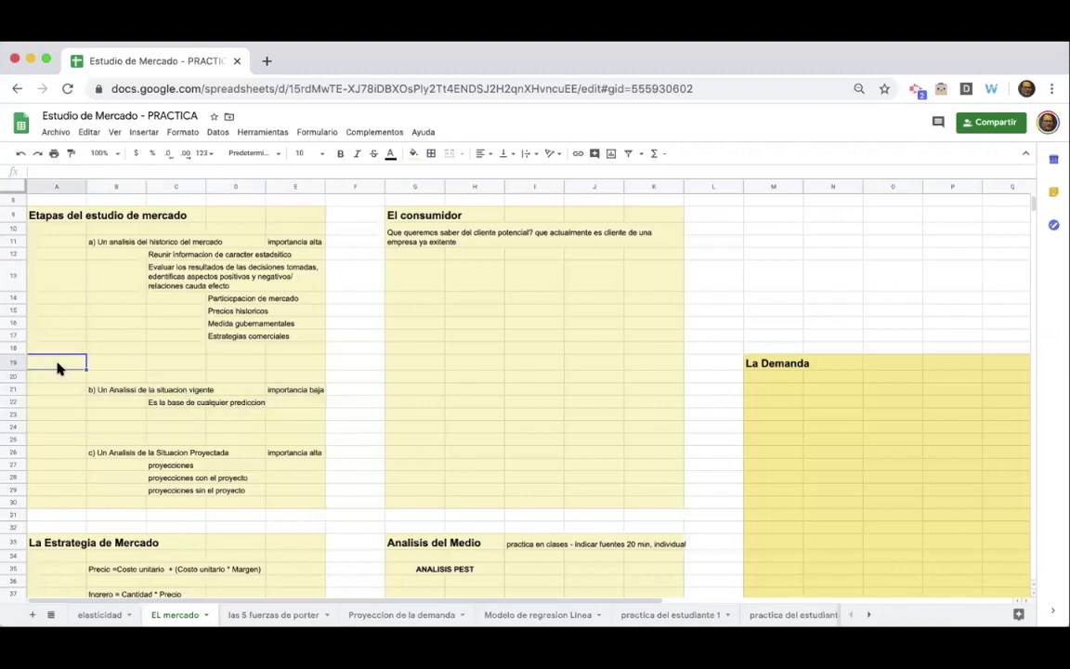
left_click_drag(102, 375, 285, 419)
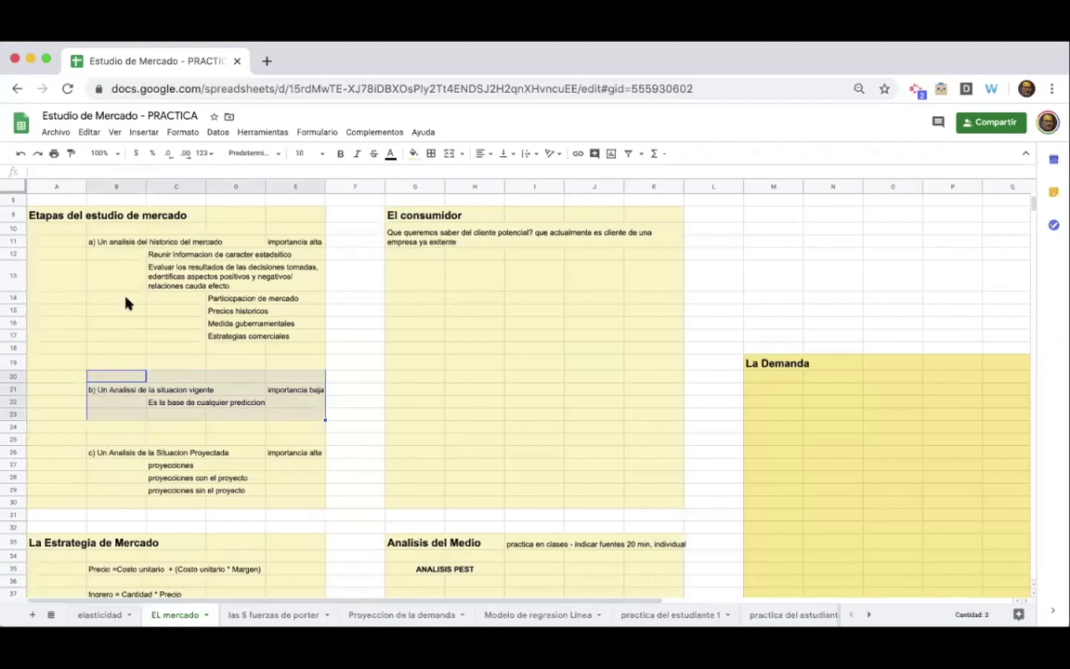
left_click(158, 404)
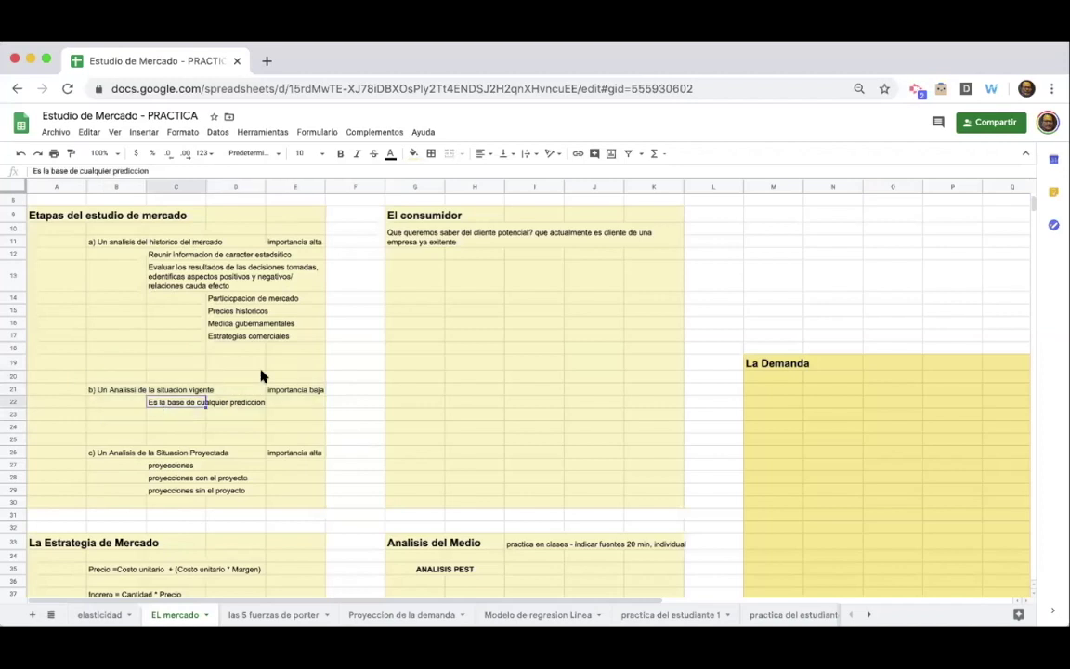
left_click(294, 389)
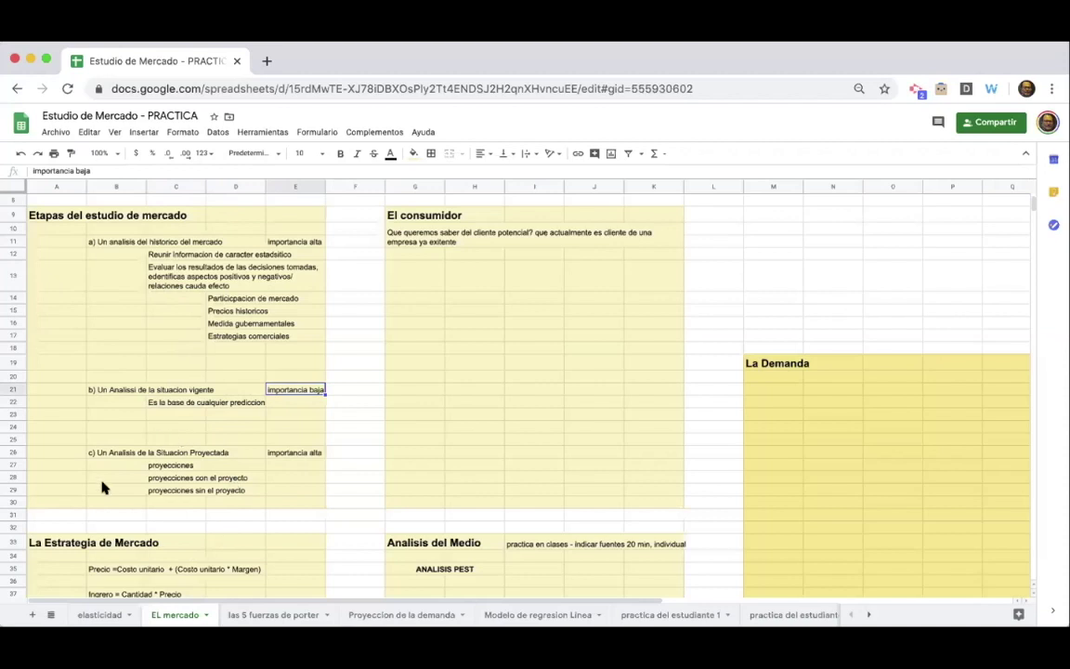
left_click(167, 478)
left_click(168, 498)
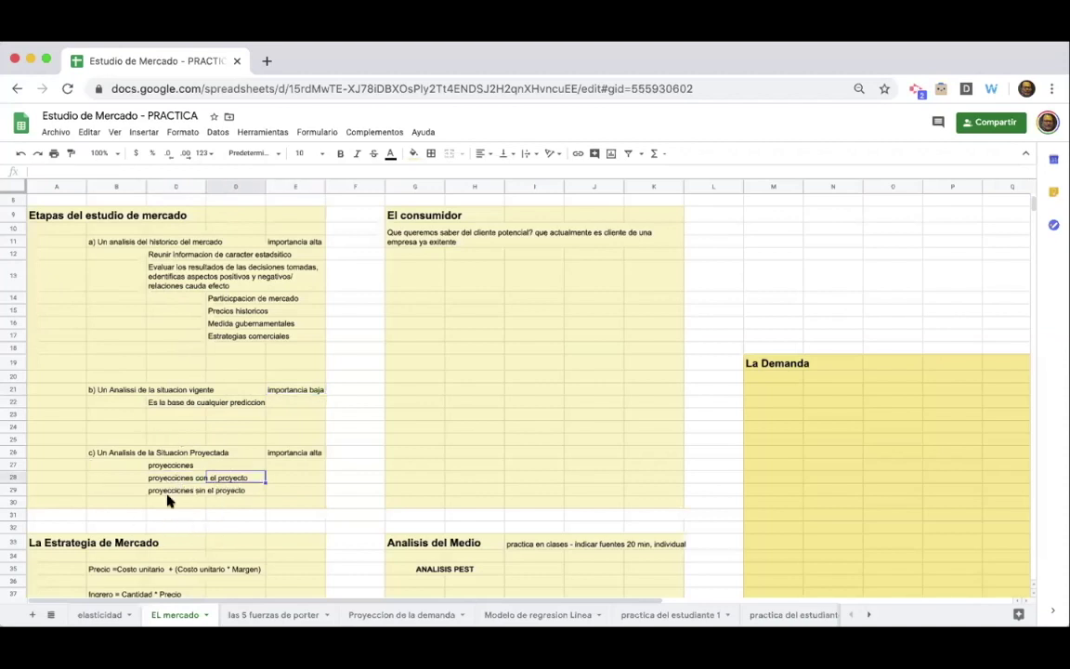
left_click(175, 490)
left_click(216, 490)
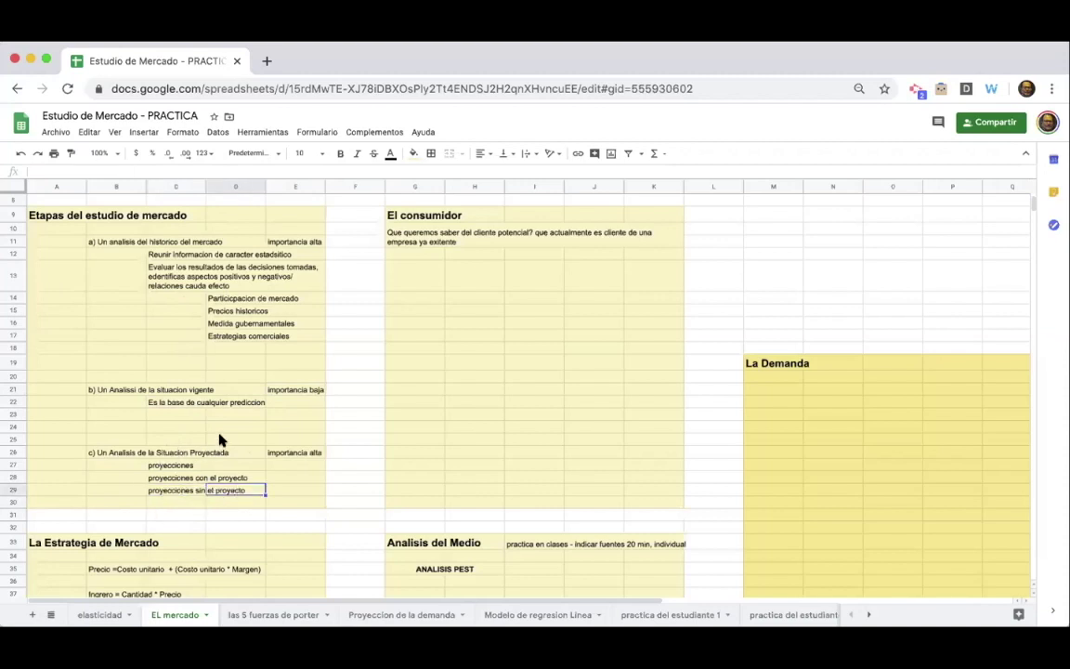
scroll(220, 439, "up", 1)
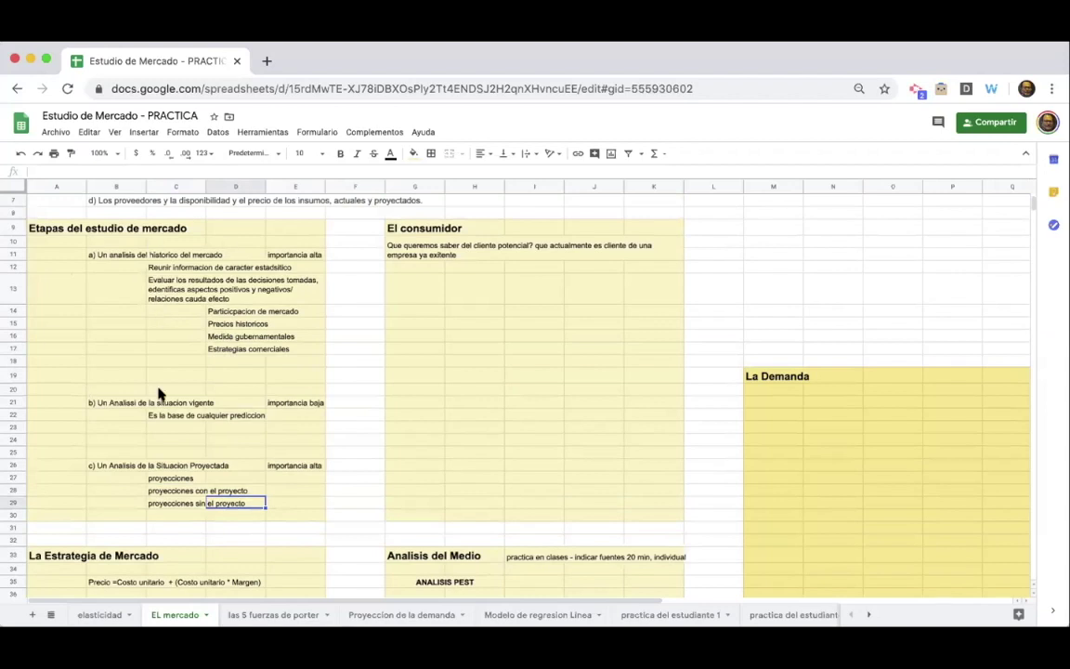
Examine the price and income formulas in the La Estrategia de Mercado section
scroll(158, 394, "down", 5)
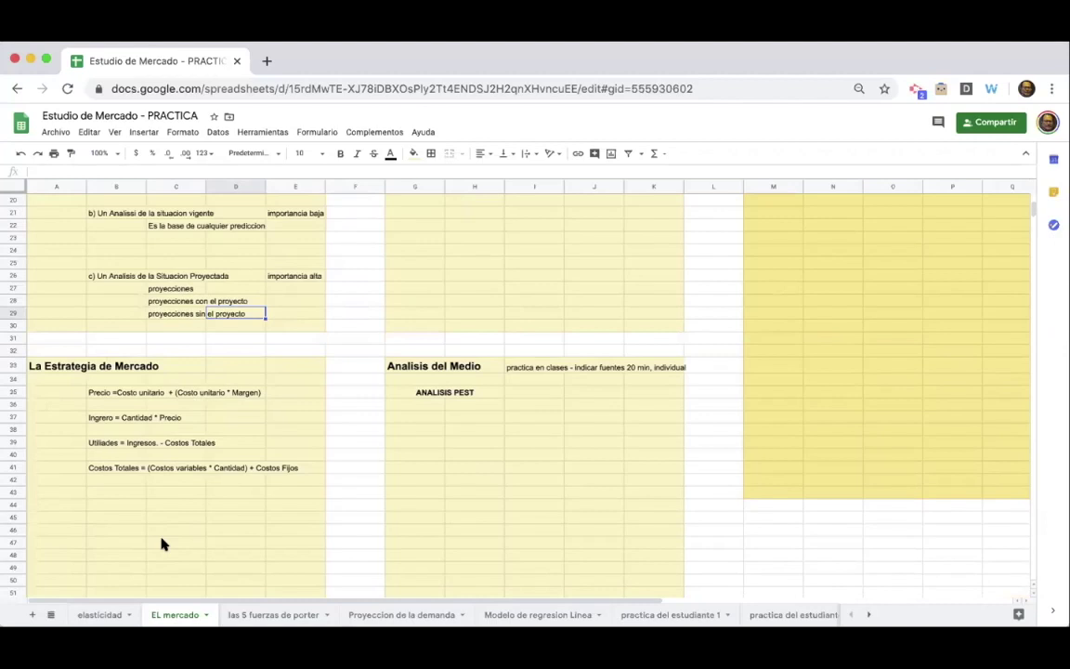
scroll(468, 376, "up", 2)
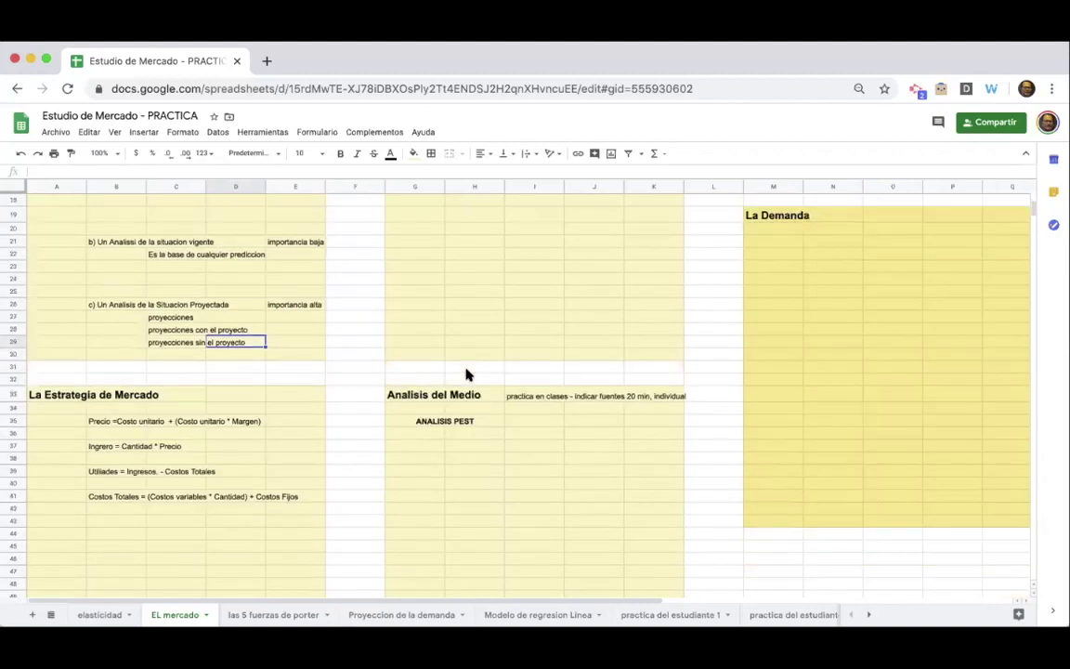
left_click(94, 421)
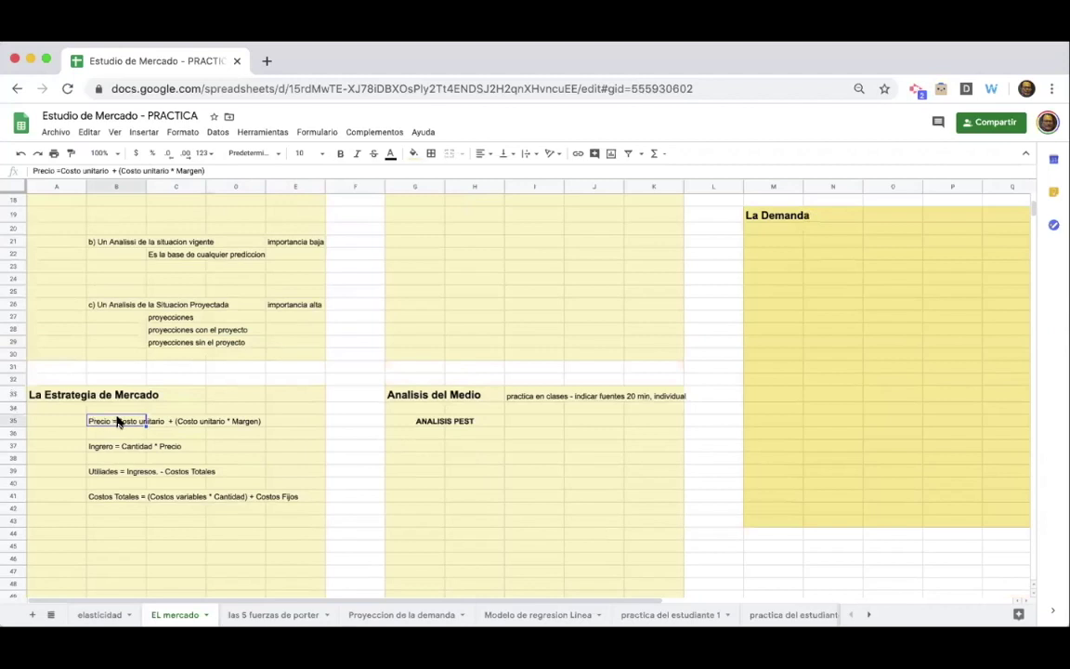
left_click(159, 445)
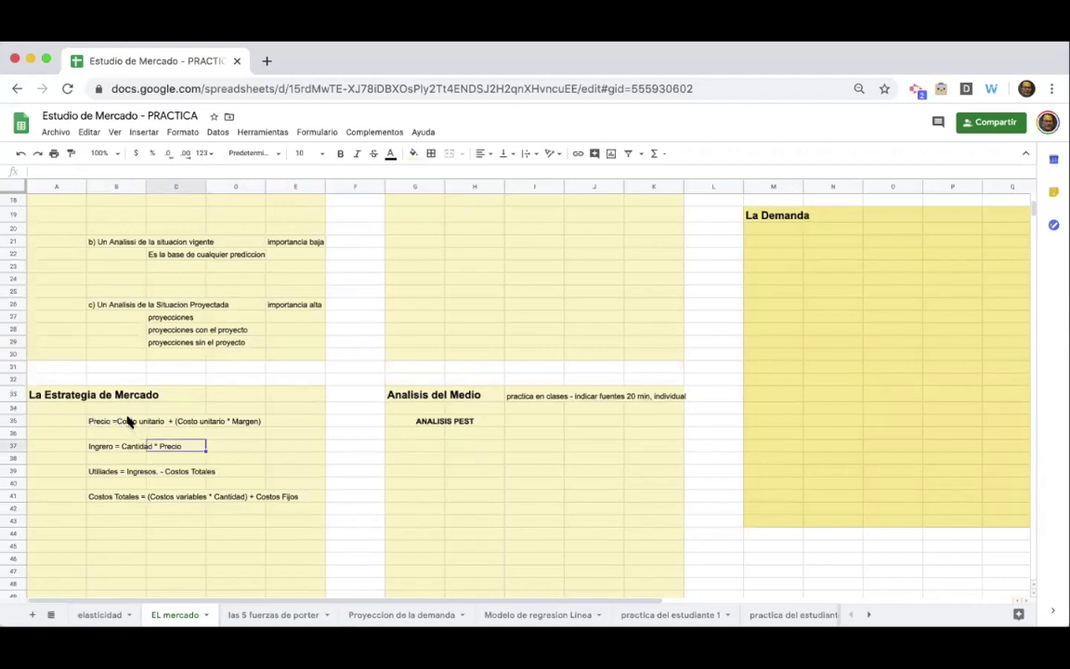
left_click(129, 420)
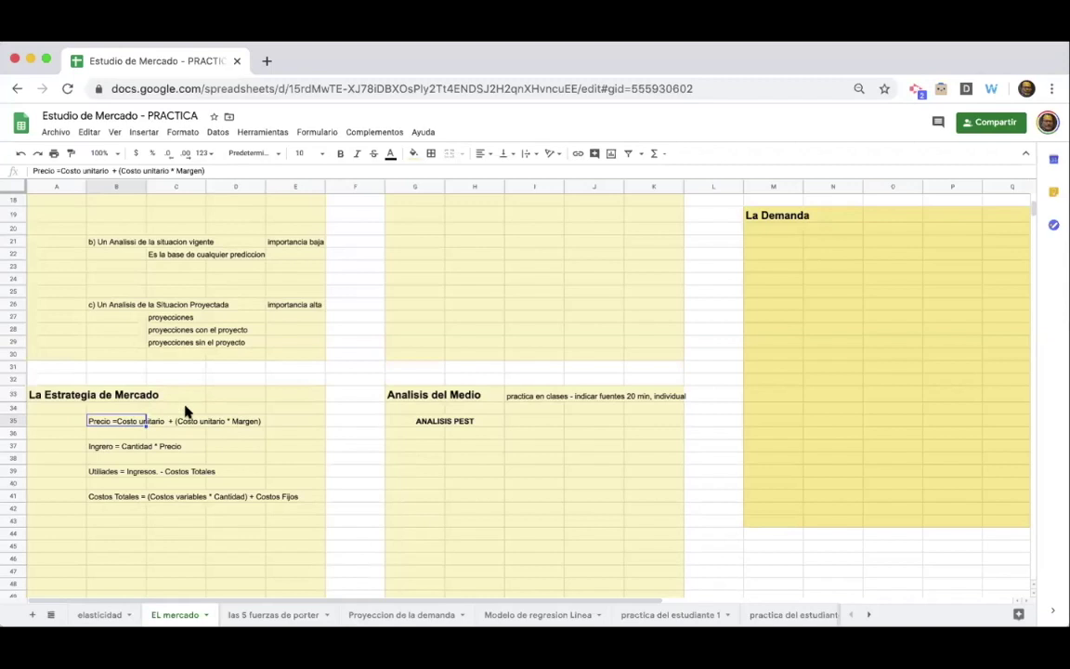
left_click(239, 459)
left_click(111, 432)
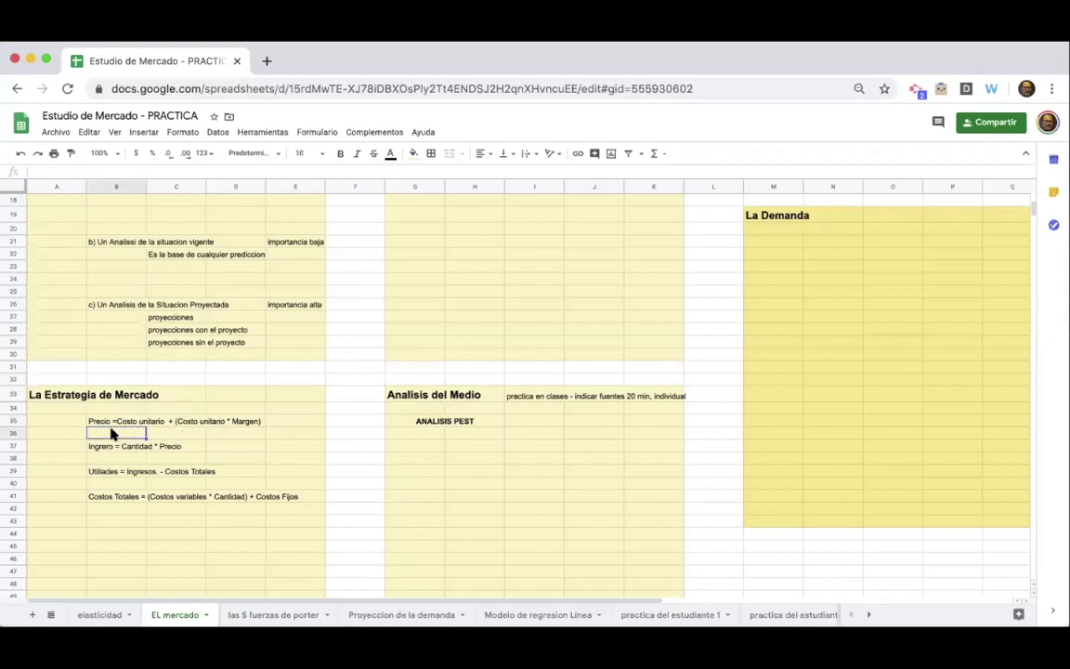
type("1")
key("BackSpace")
Enter a sample unit cost of 10 in C36 and a margin of 30% in D36, below the price formula
left_click(176, 433)
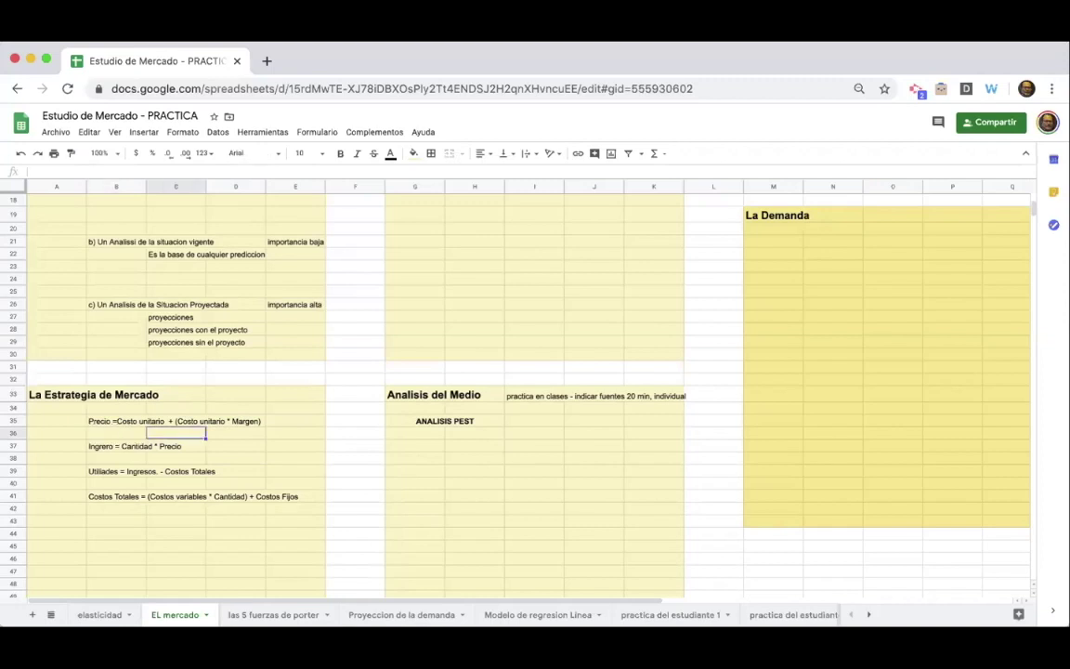
type("=")
key("BackSpace")
type("10")
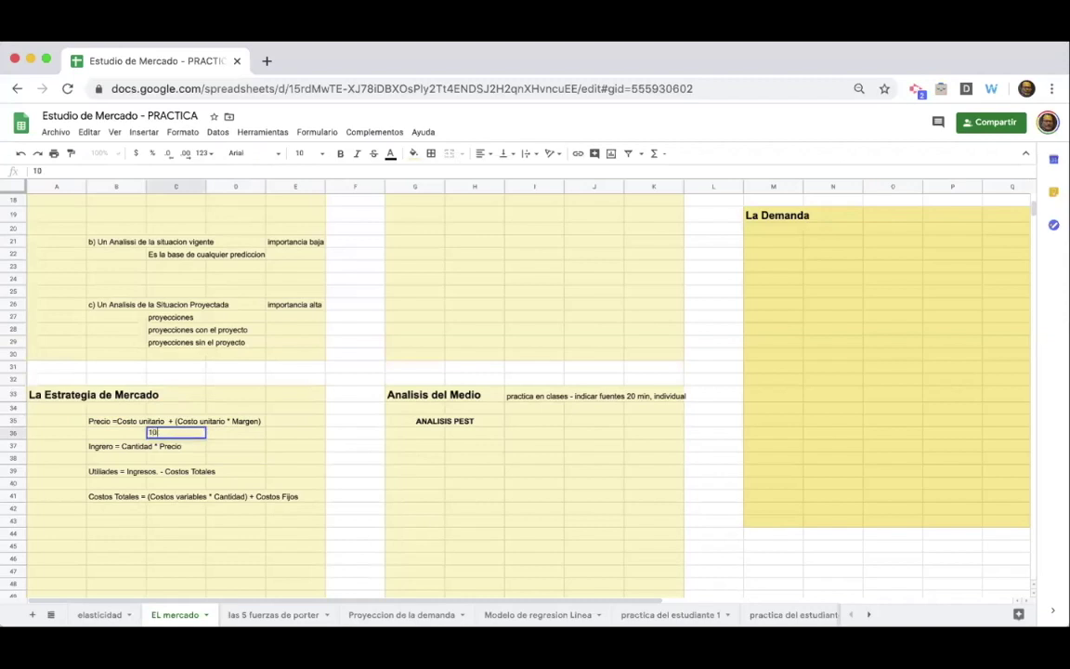
key("Tab")
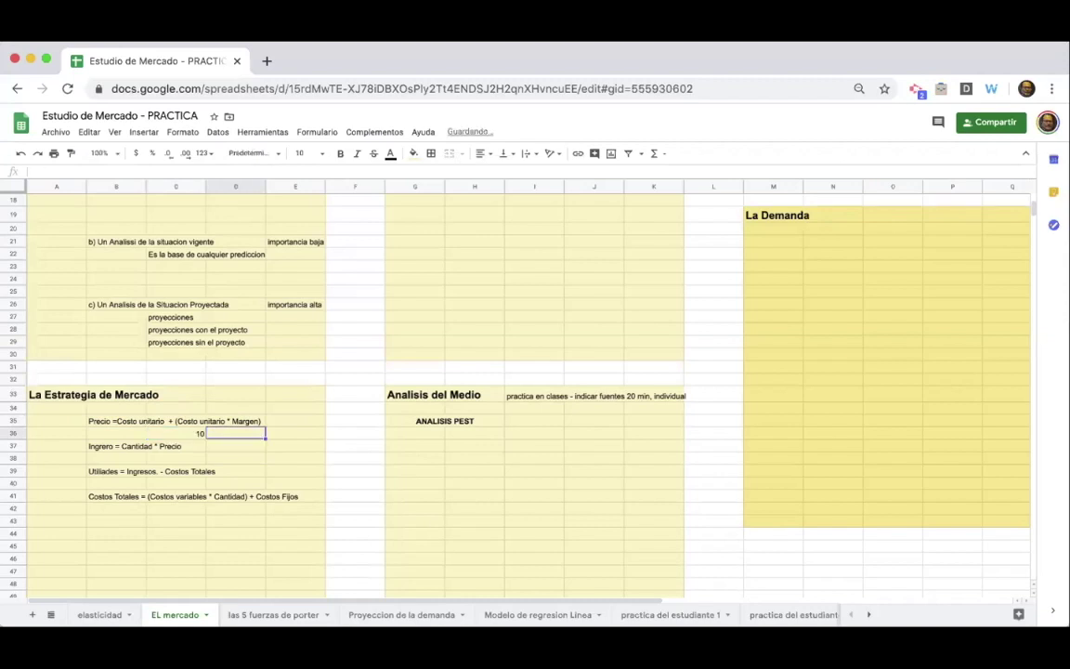
type("30%")
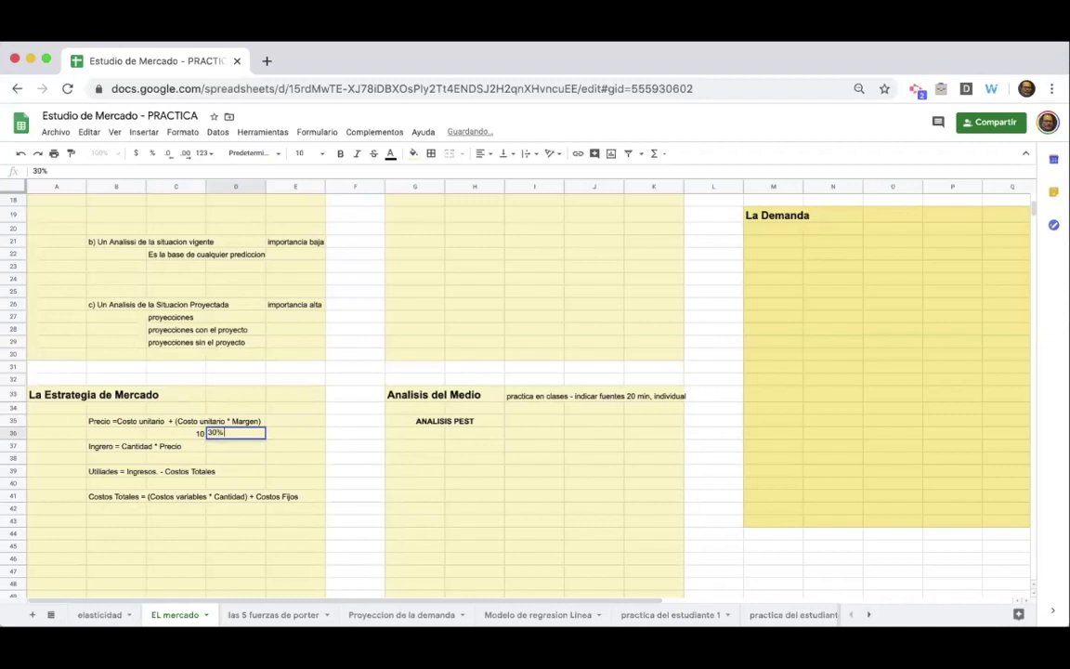
Move the income, profit and total cost formulas down to start at B42, and label B37 as P
left_click(107, 455)
left_click_drag(102, 449, 108, 566)
left_click(126, 448)
type("=")
key("BackSpace")
type("P")
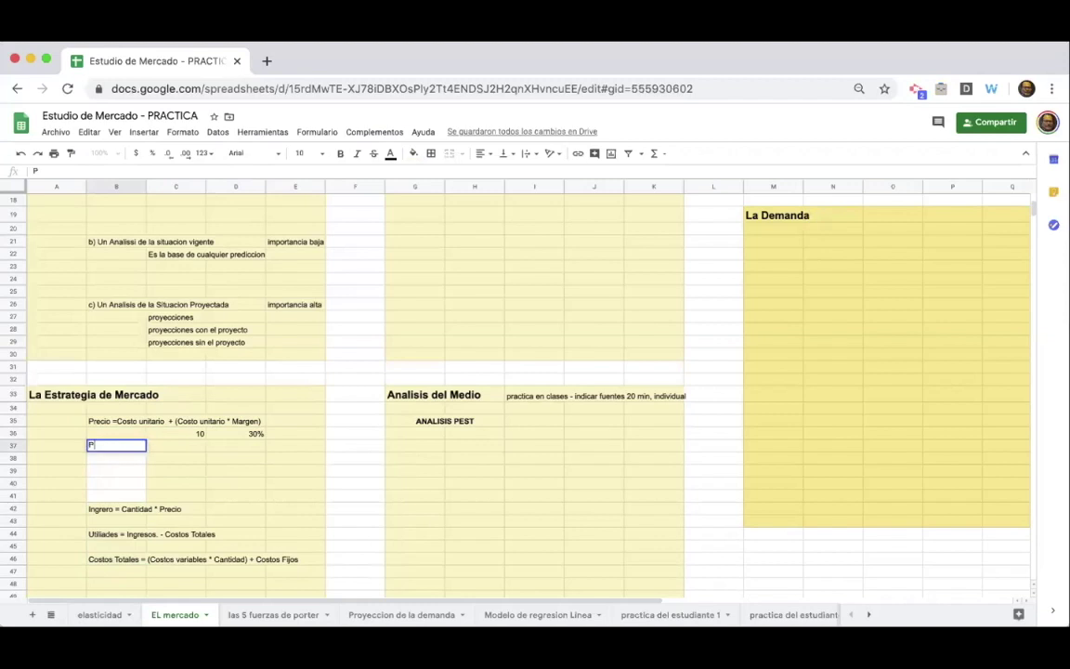
key("Tab")
Calculate the price in C37 with the formula =C36+(C36*D36)
type("=")
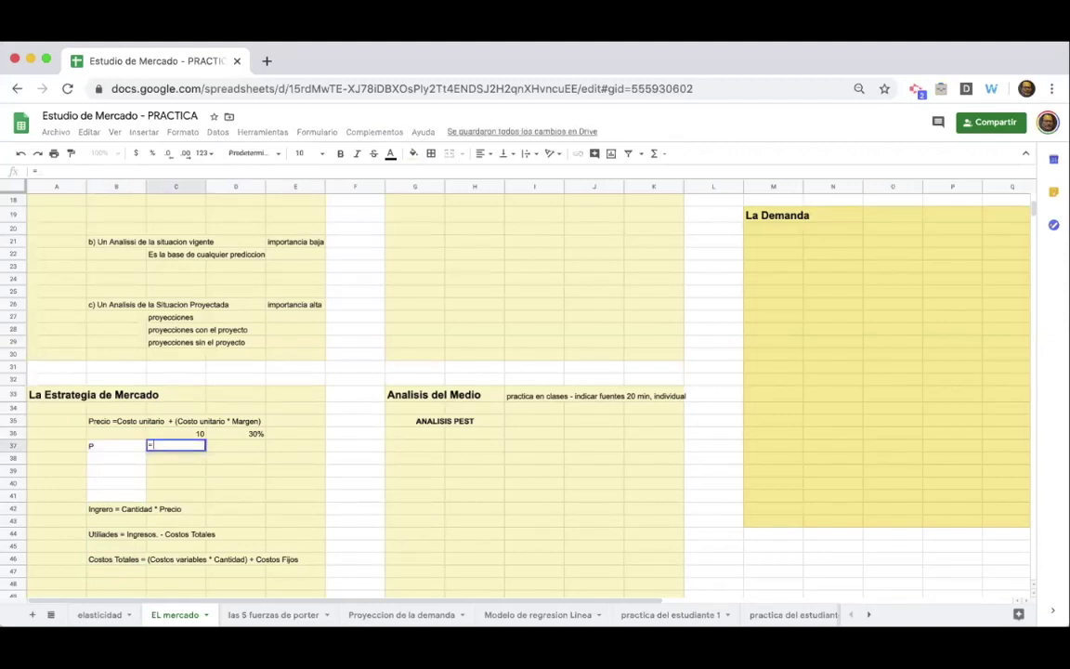
left_click(183, 433)
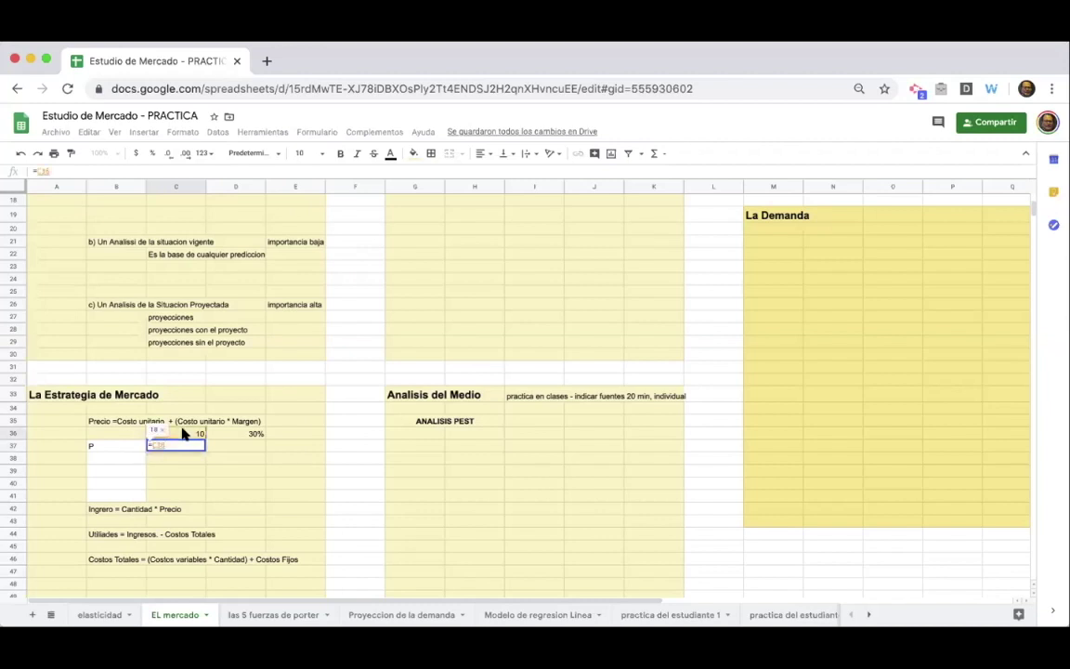
type("+(")
left_click(185, 432)
type("*")
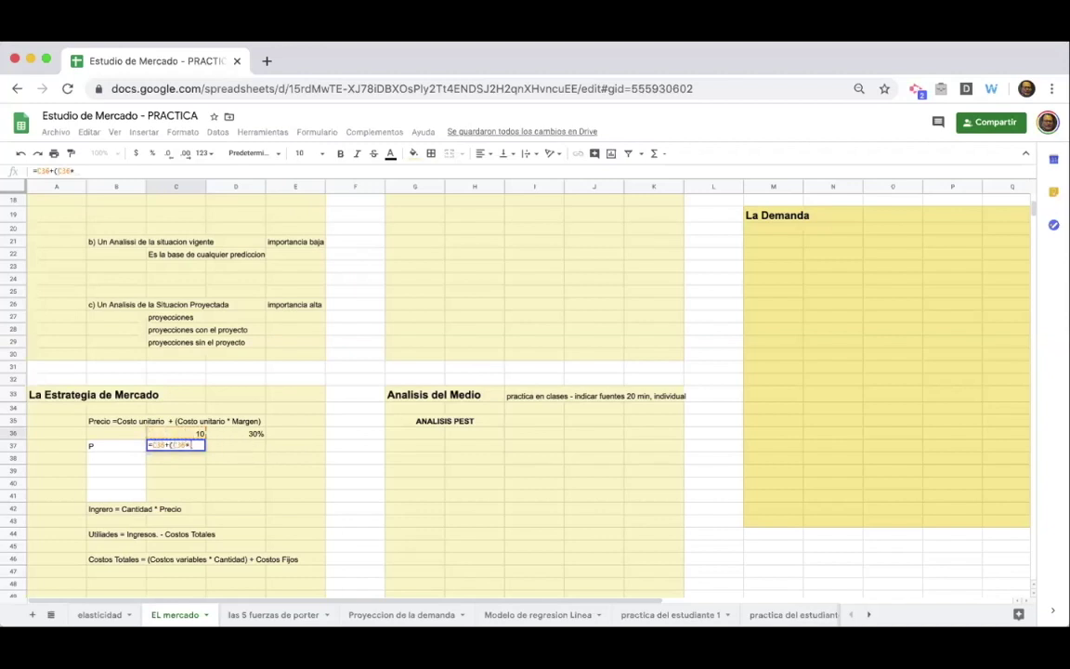
left_click(261, 432)
type(")")
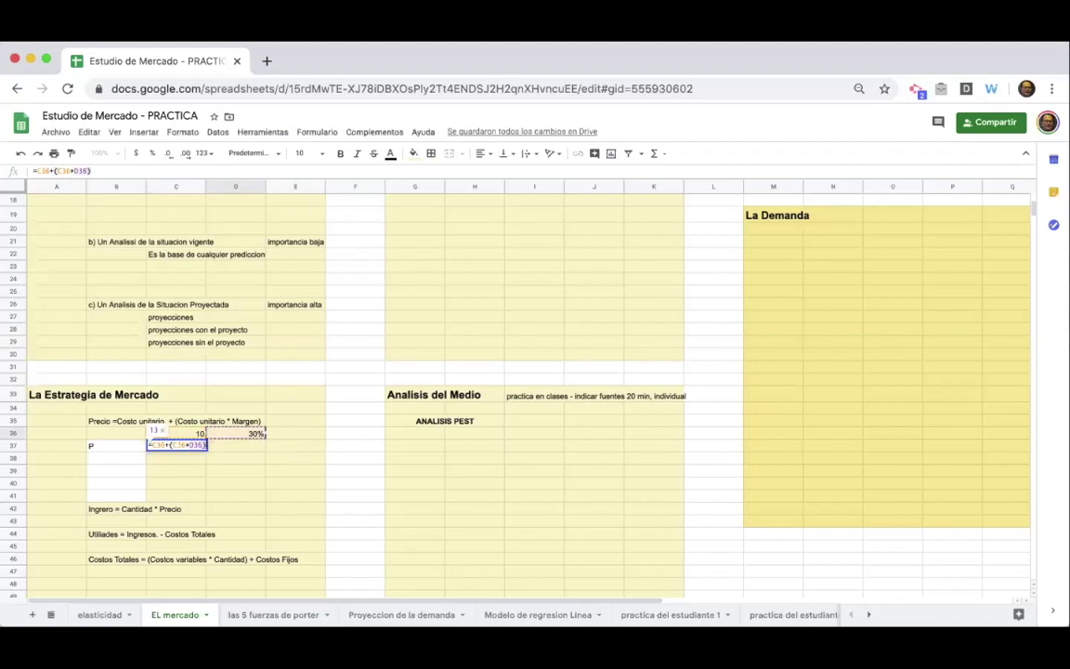
key("Return")
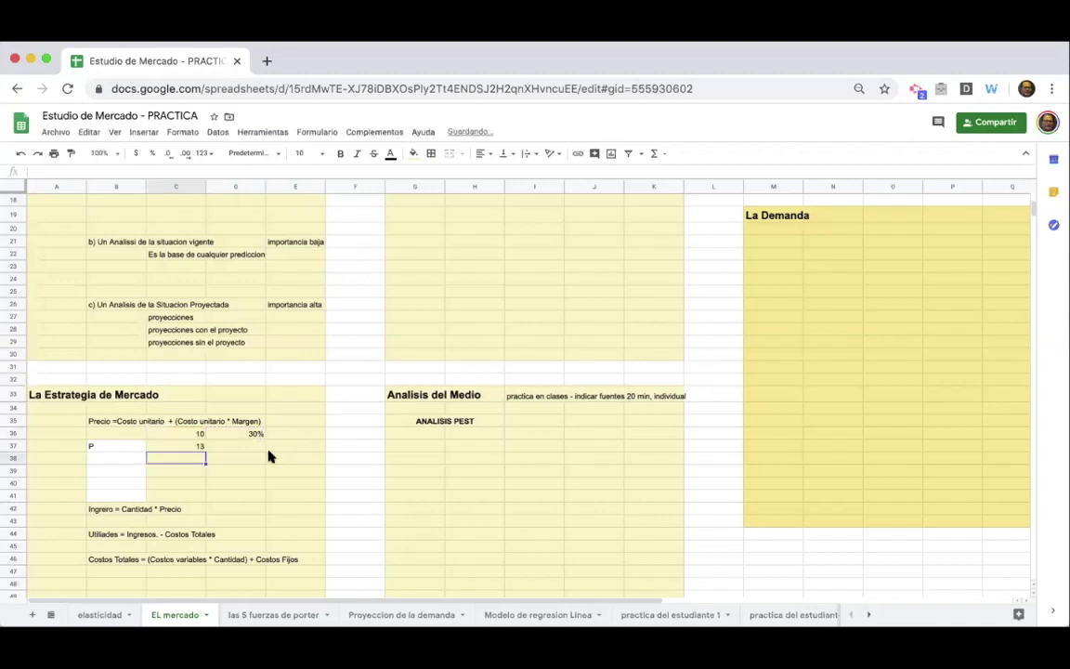
Right-align the P label in B37
left_click(97, 446)
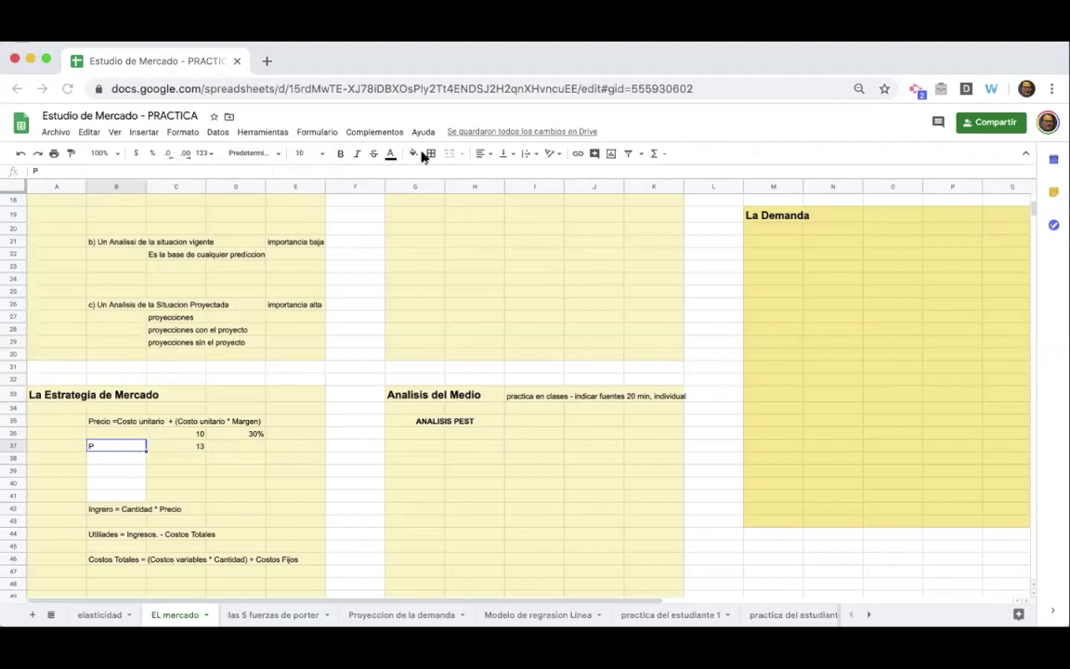
left_click(483, 153)
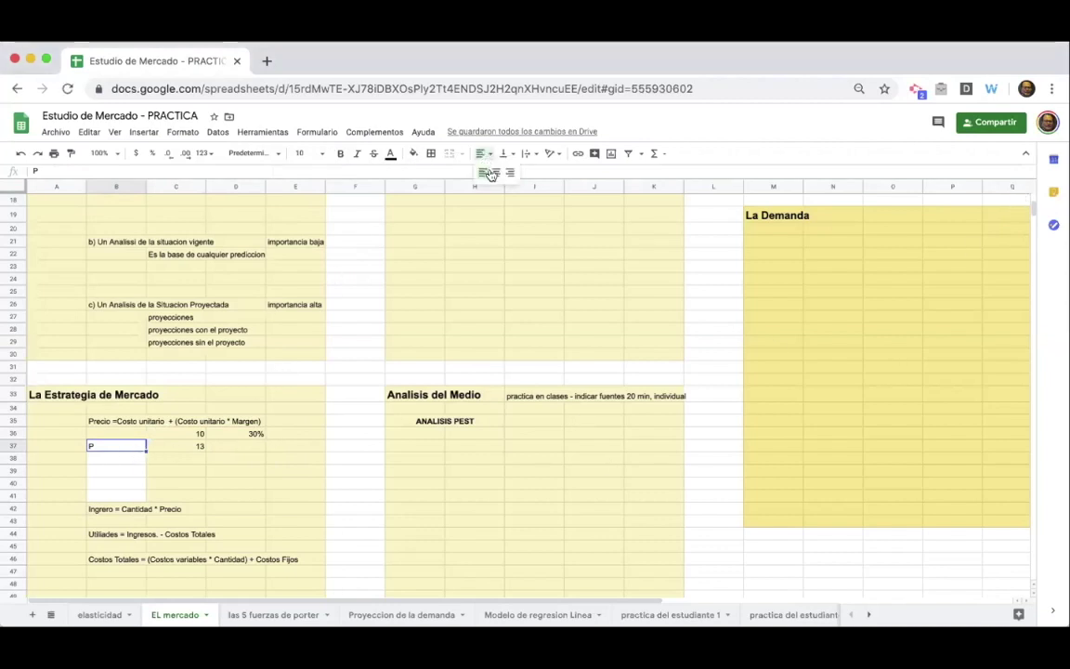
left_click(447, 163)
left_click(483, 153)
left_click(498, 173)
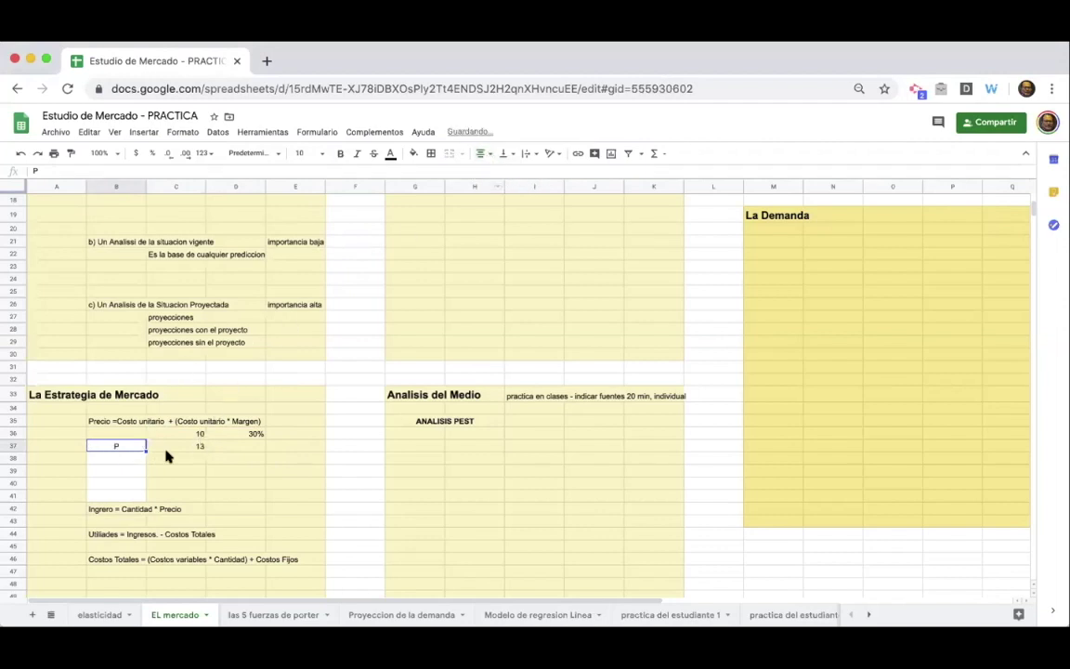
left_click(481, 156)
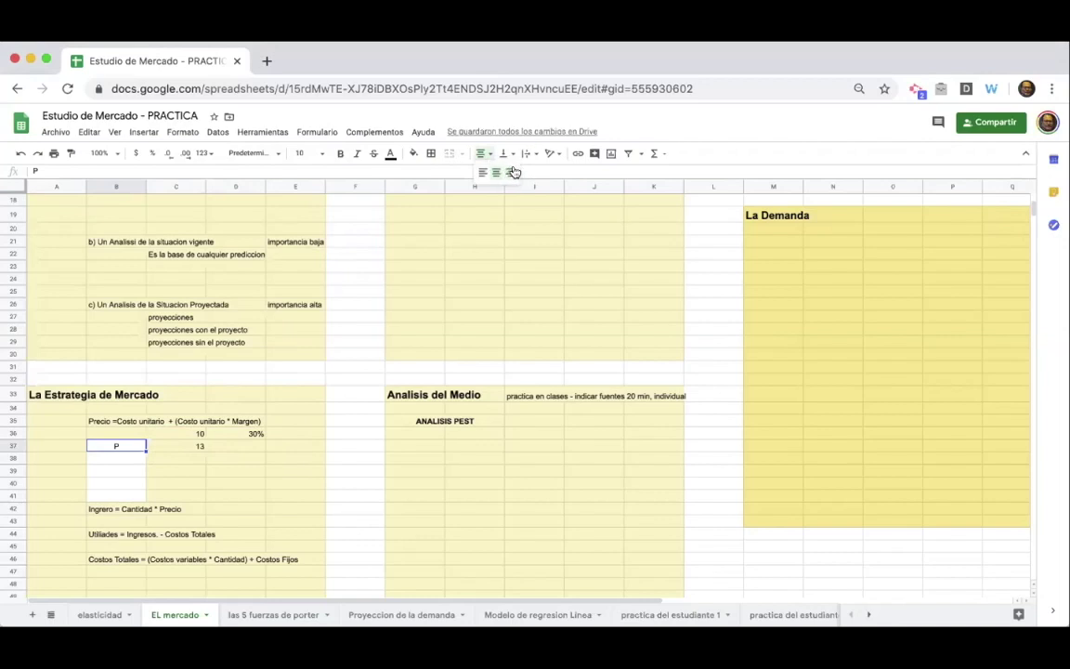
left_click(510, 173)
Fill the price label and result cells B37:C37 with orange
left_click_drag(126, 450, 181, 448)
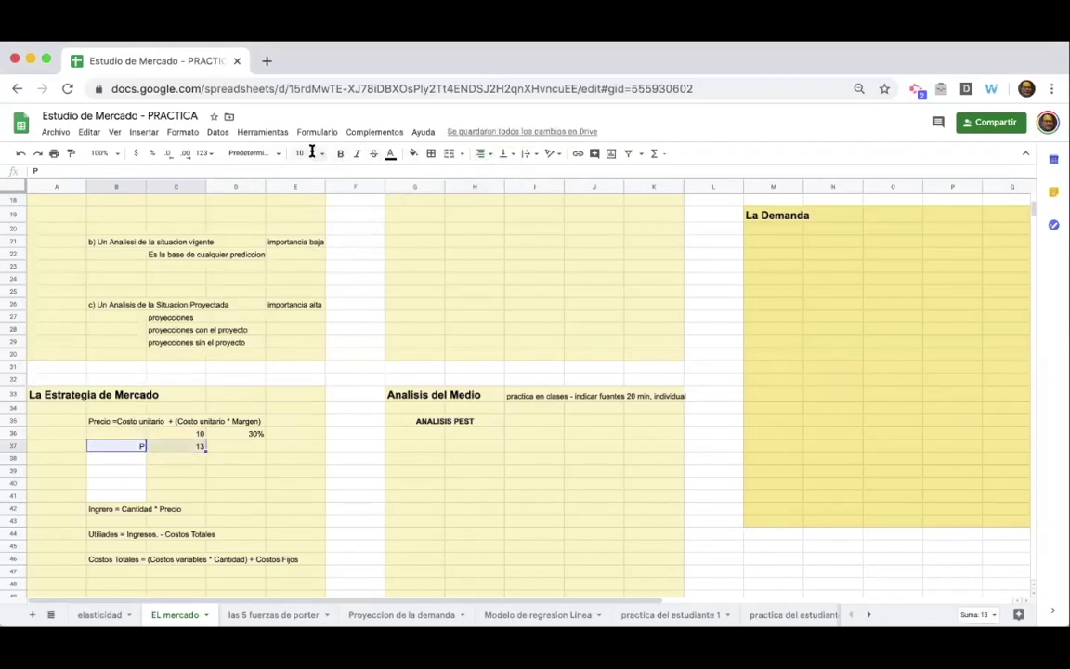
left_click(413, 154)
left_click(443, 205)
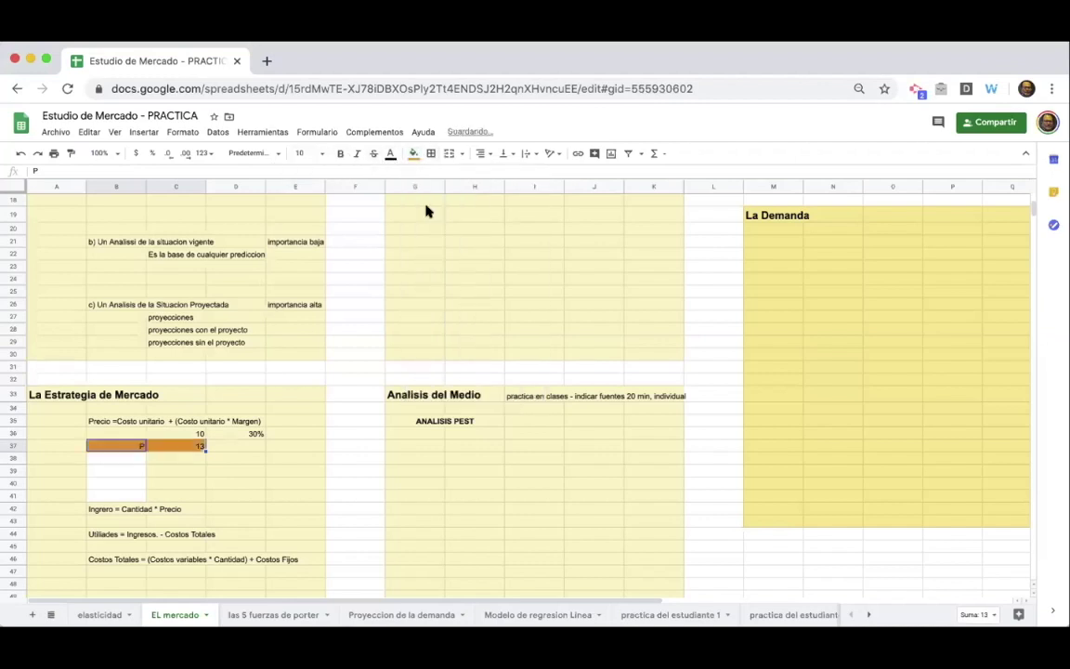
Set the unit cost in C36 to 50 and the margin in D36 to 20%, and check the recalculated price
left_click(188, 432)
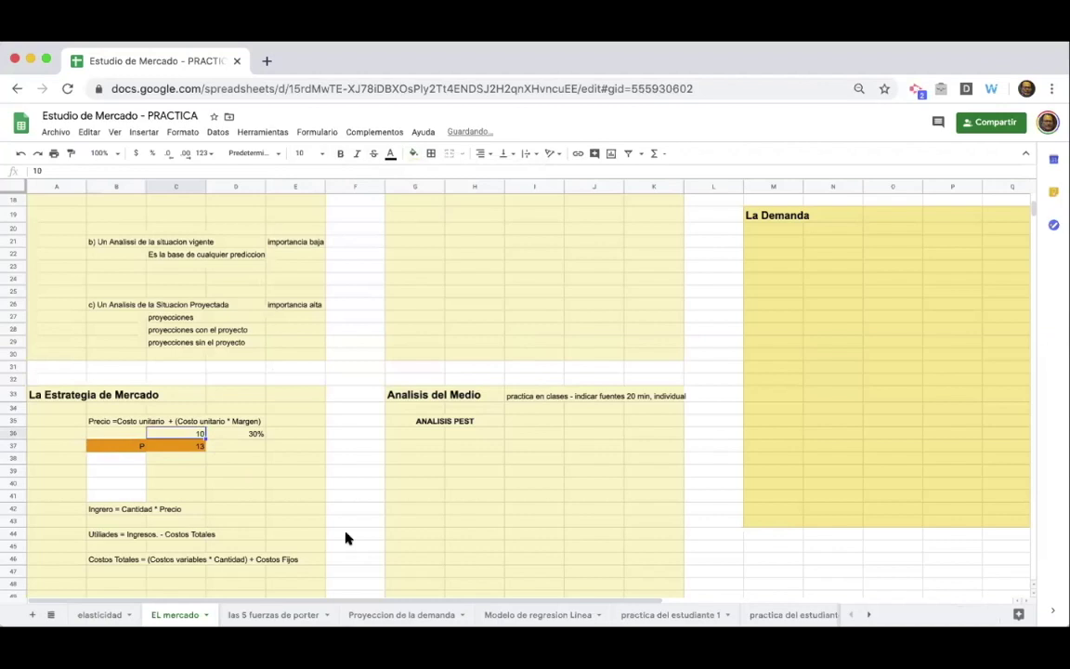
type("50")
key("Tab")
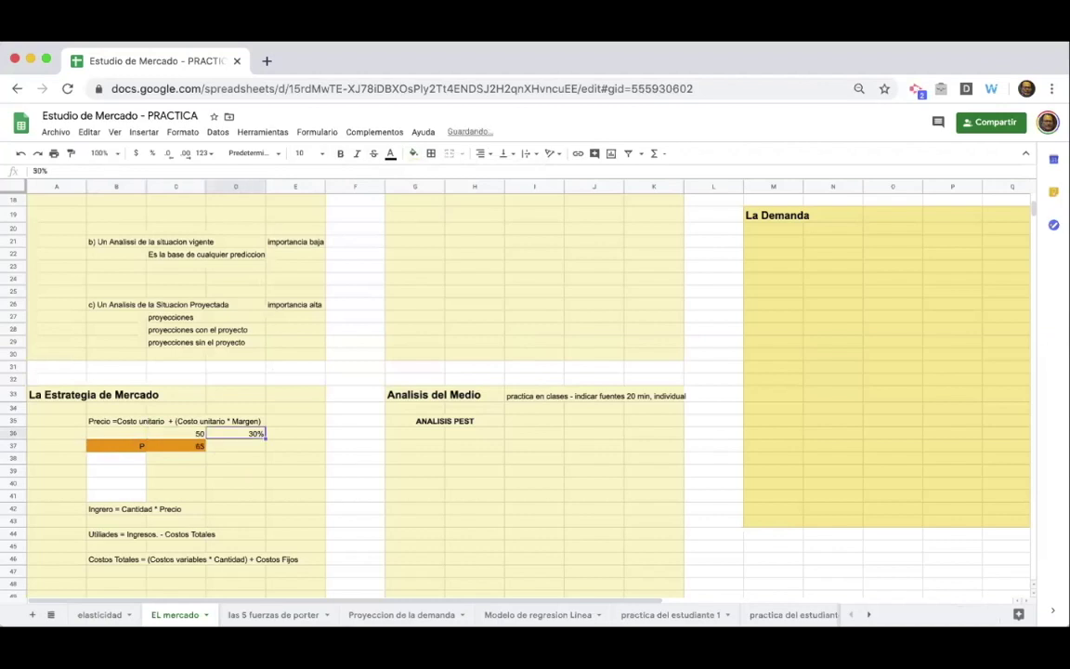
type("20")
key("Return")
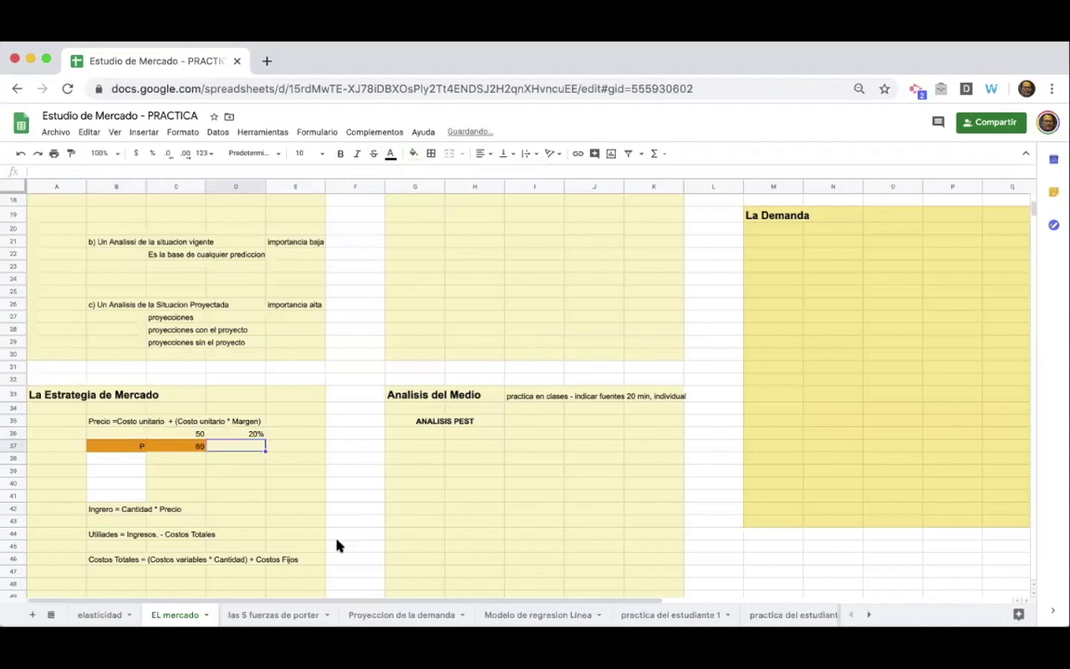
left_click(163, 447)
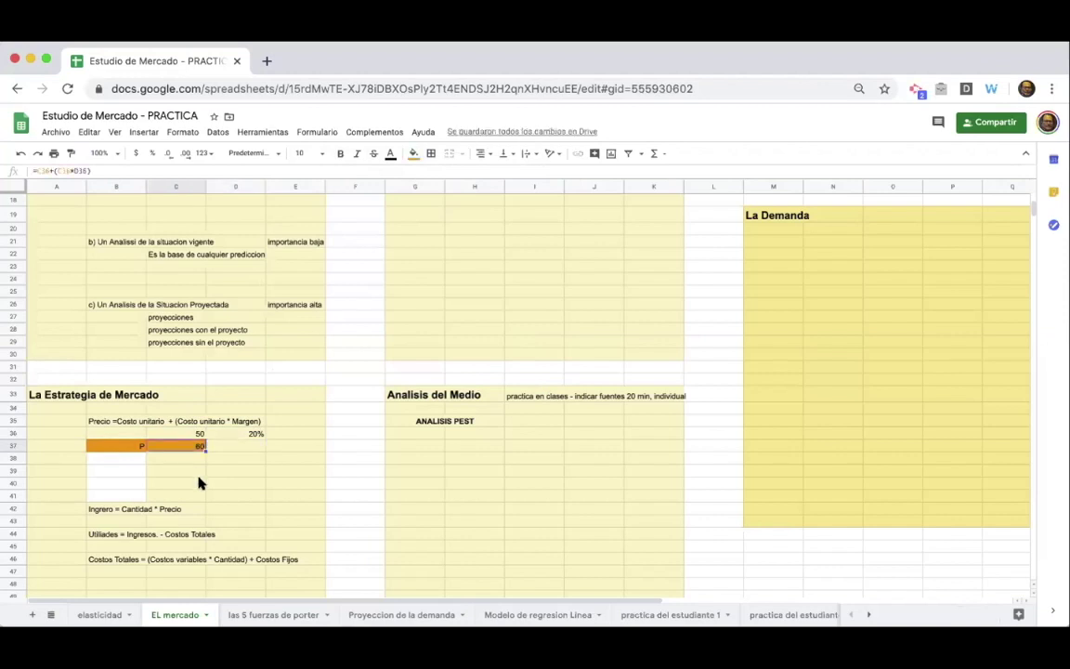
left_click(254, 433)
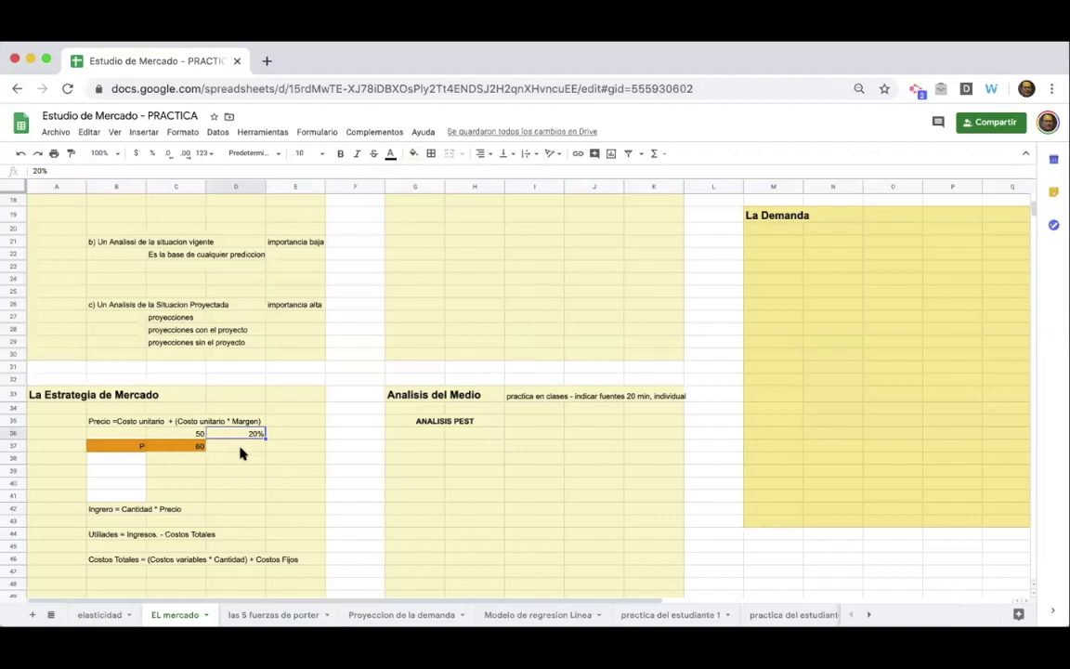
Fill cells A38:B41 with a light yellow one shade darker than the section background
left_click_drag(55, 457, 127, 502)
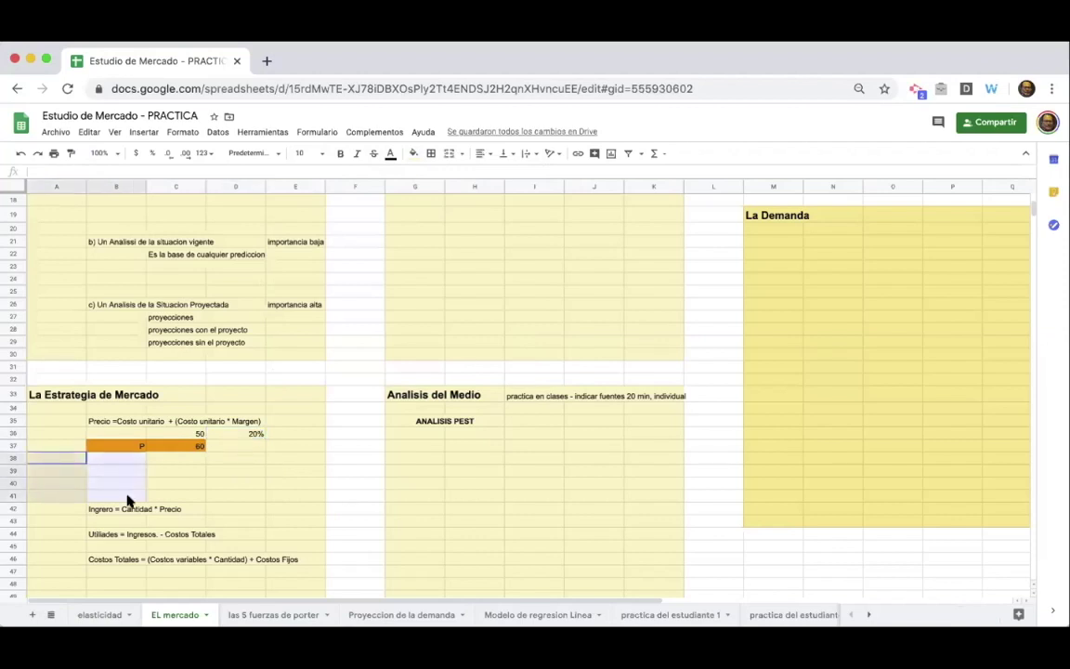
left_click(413, 155)
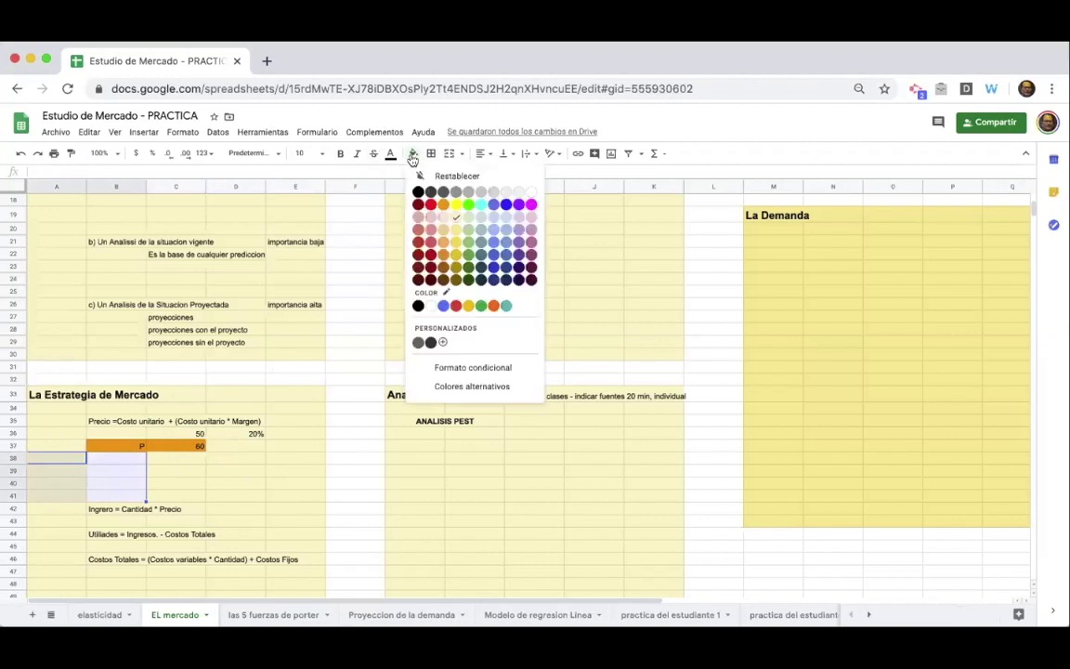
left_click(455, 229)
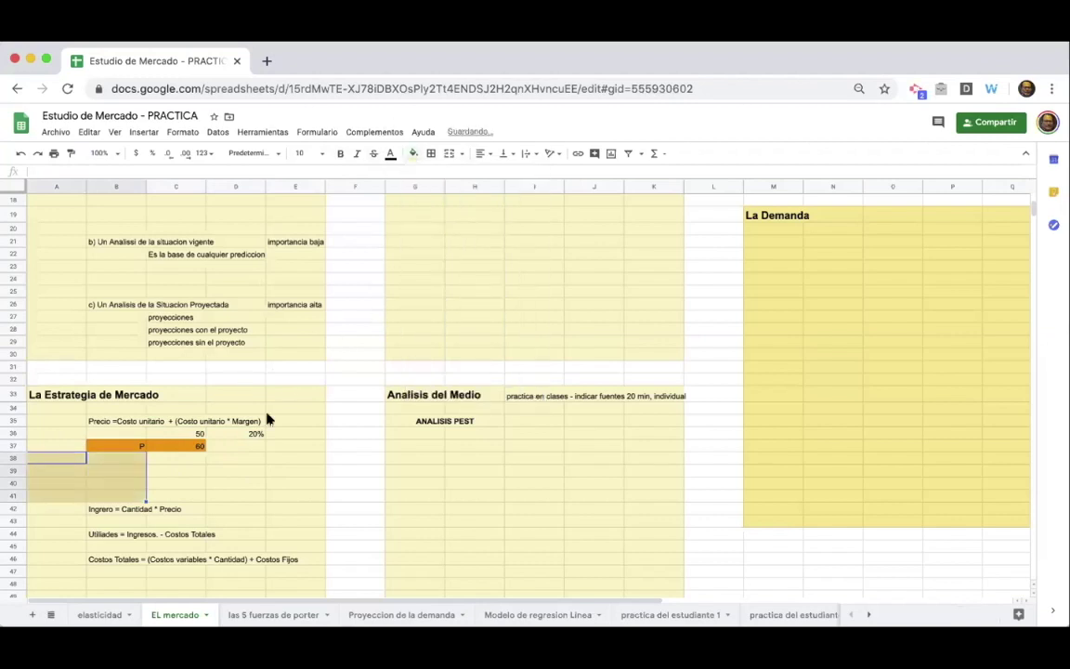
left_click(242, 459)
Move the profit and total cost formulas down three rows to B47 and B49, leaving space below the income formula
scroll(107, 511, "down", 1)
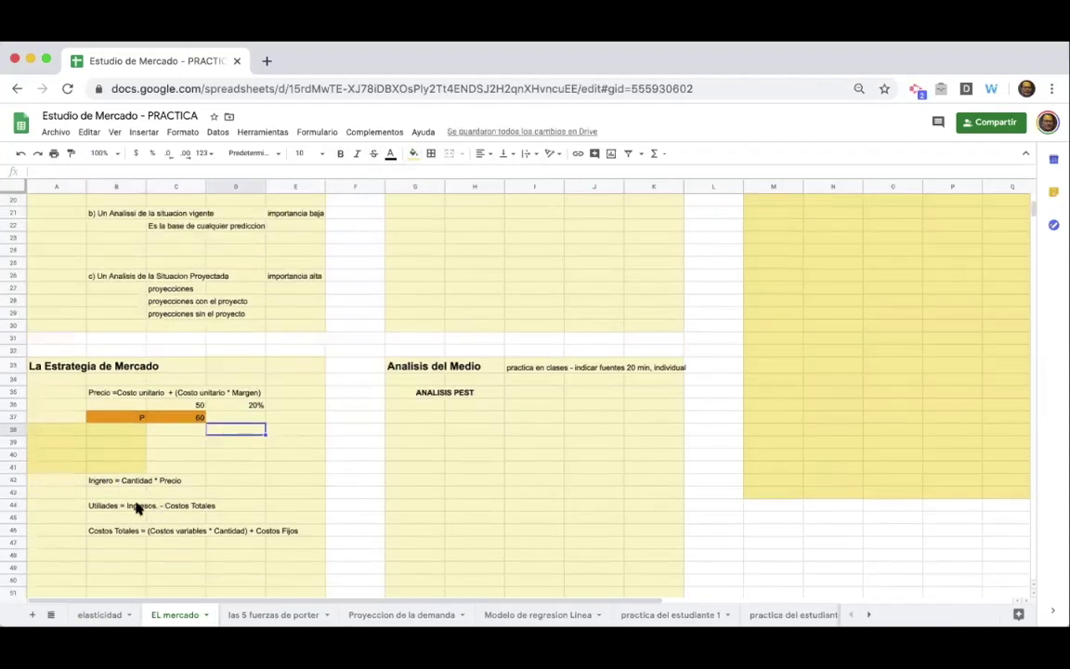
left_click_drag(108, 507, 113, 566)
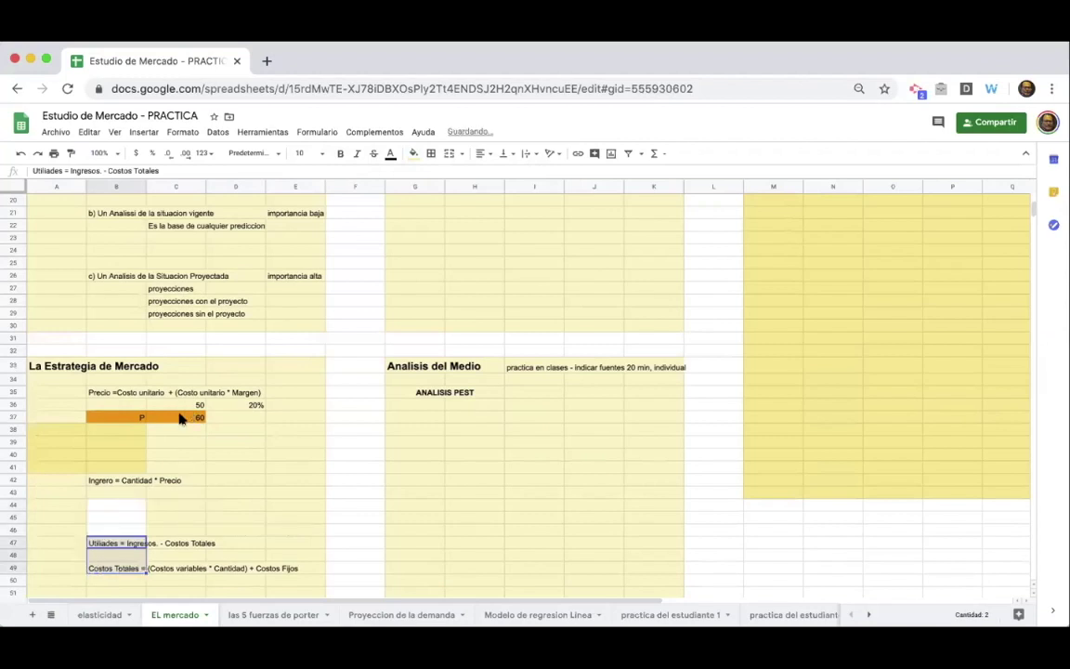
left_click(130, 484)
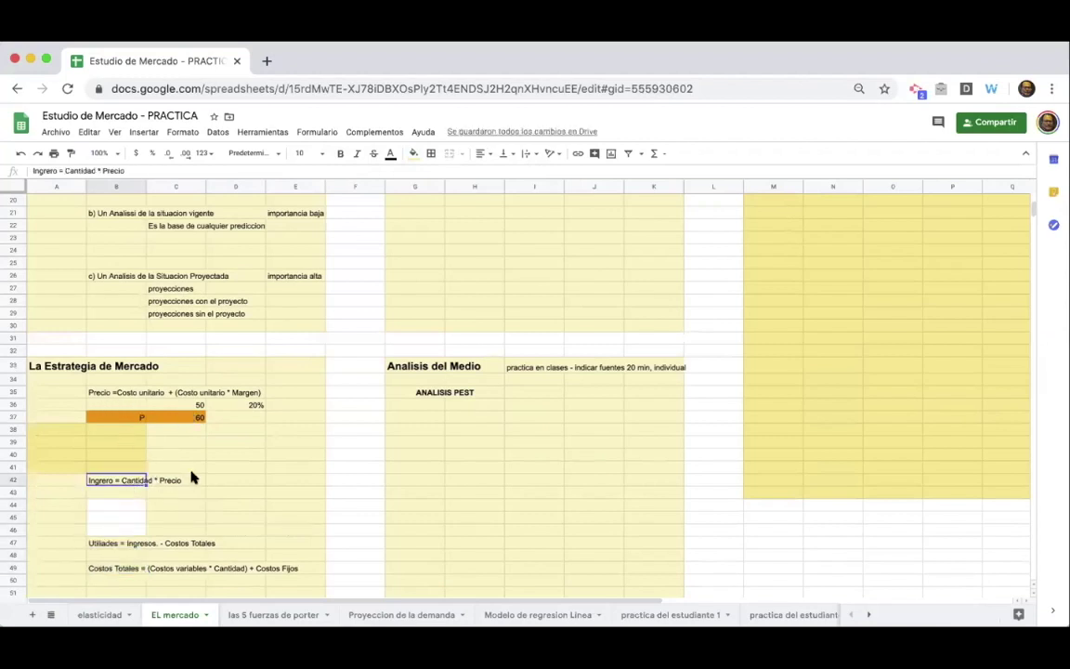
Enter the label I in B43 and INGRESO in B44, below the income formula
left_click(112, 493)
type("INGRESO")
key("BackSpace")
key("BackSpace")
key("BackSpace")
key("BackSpace")
key("BackSpace")
key("BackSpace")
key("Return")
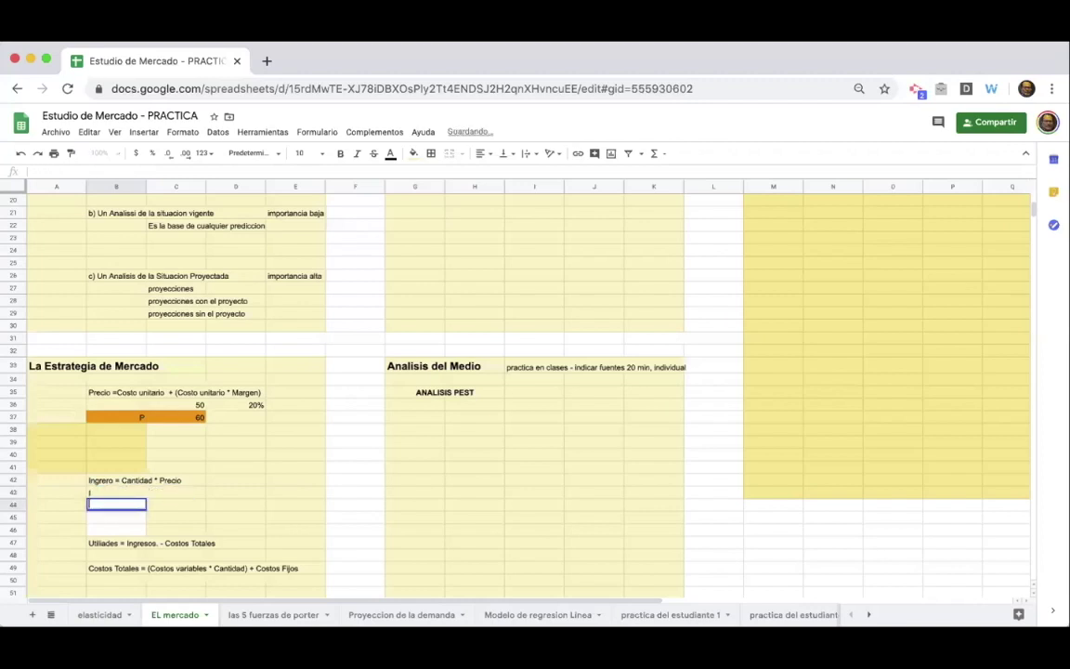
type("INGRESO")
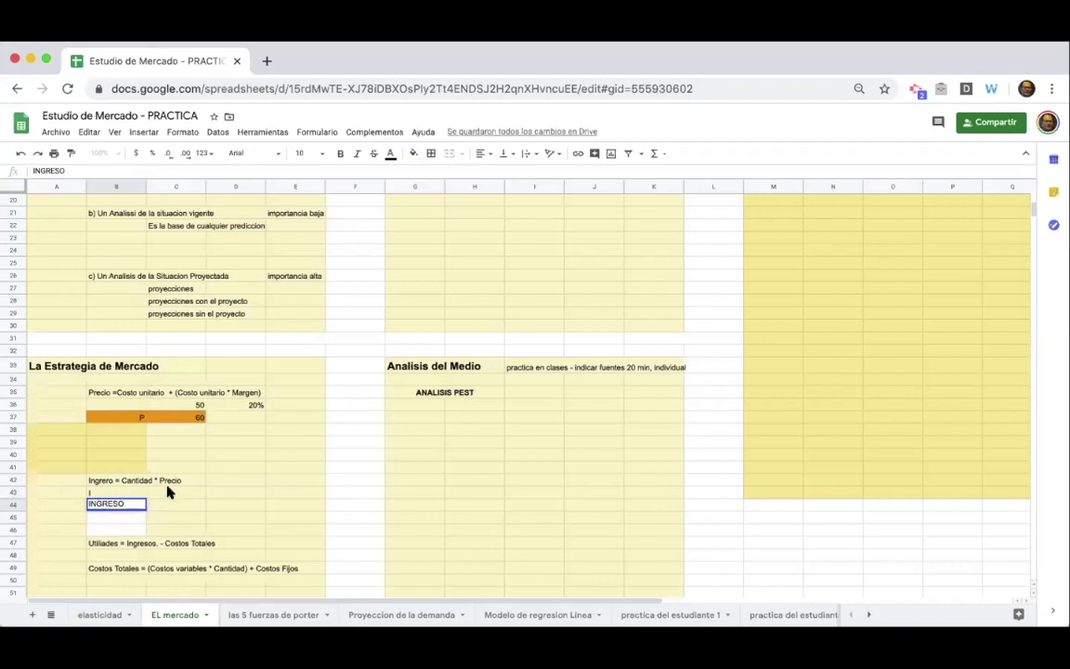
Enter the quantity label Q in C43, beside the I label
left_click(169, 492)
type("P")
key("Return")
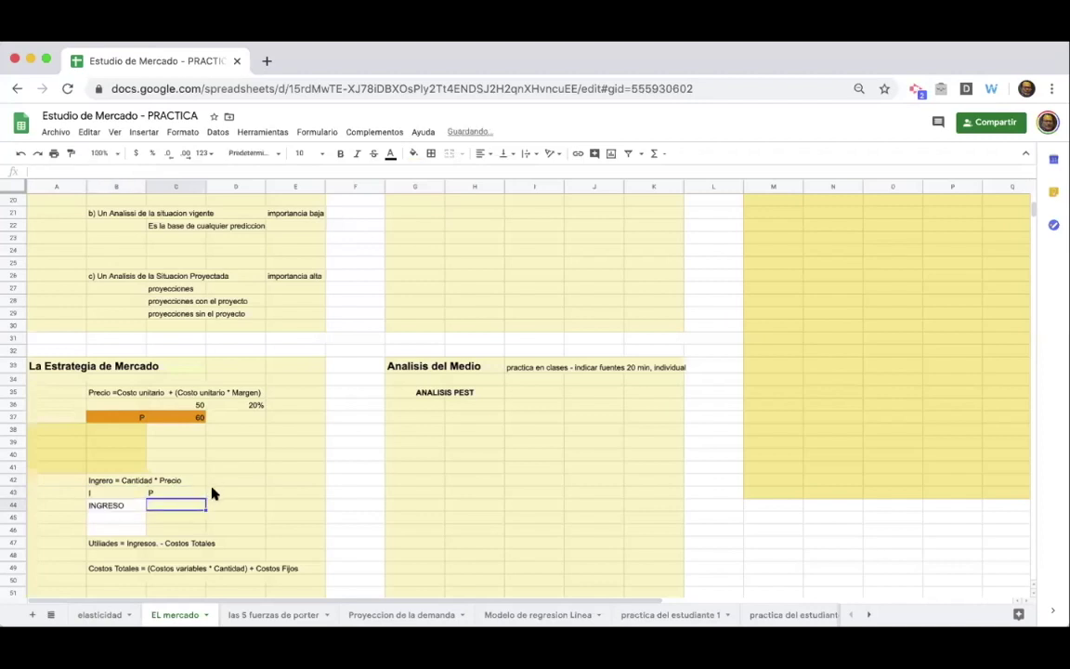
left_click(177, 492)
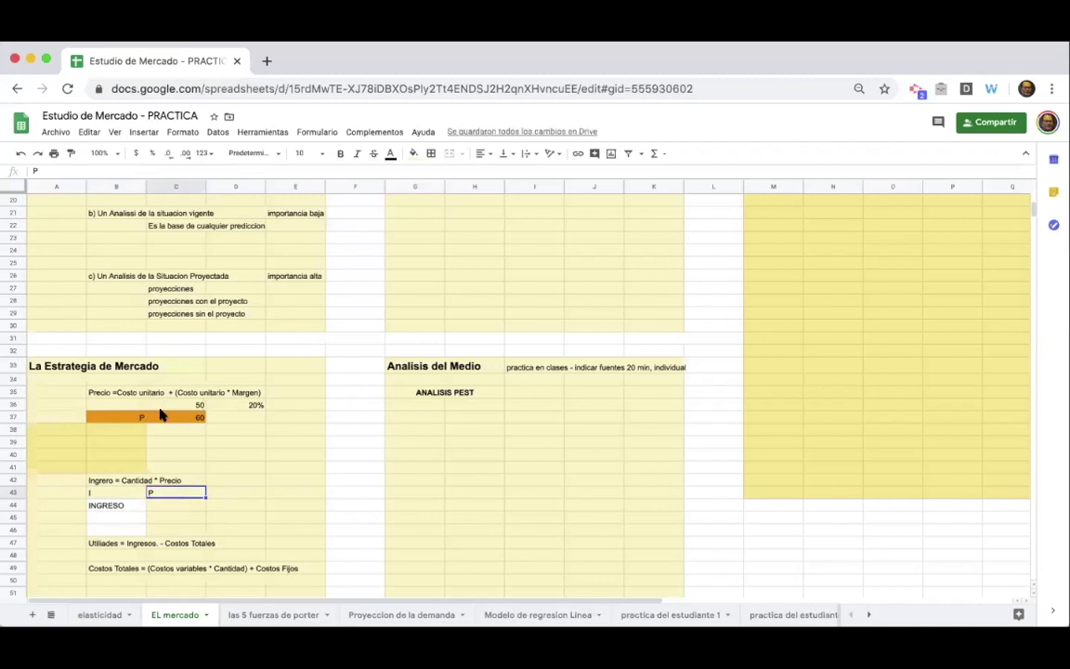
type("Q")
key("Tab")
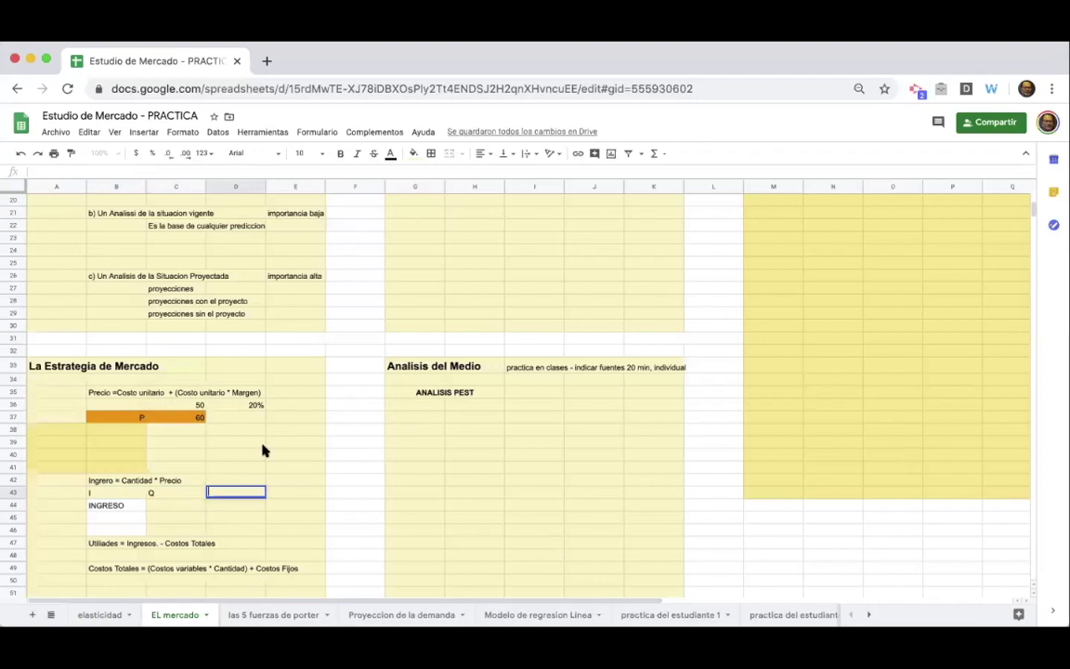
Set the unit cost in C36 to 200 to recalculate the price
left_click(184, 418)
left_click(186, 406)
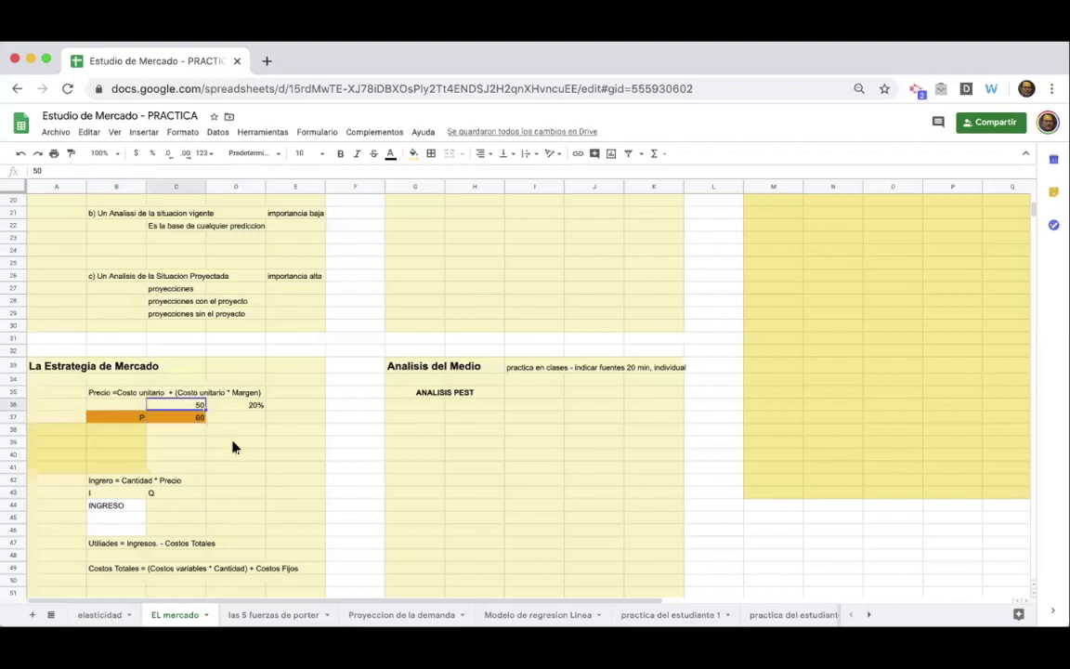
left_click(221, 492)
left_click(186, 405)
type("20")
key("Return")
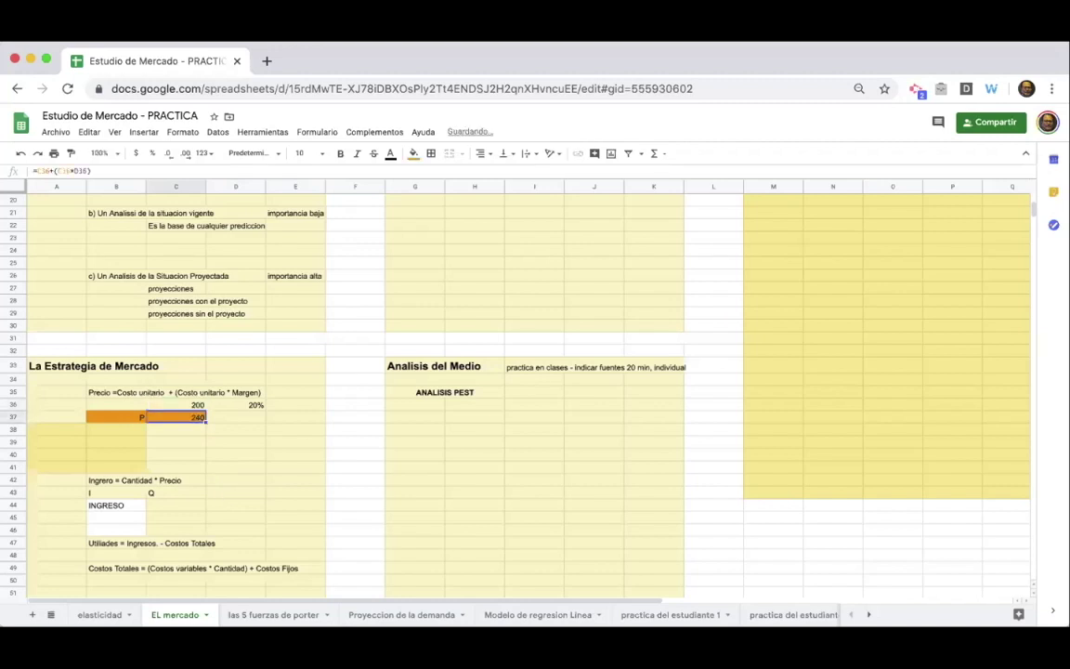
left_click(175, 404)
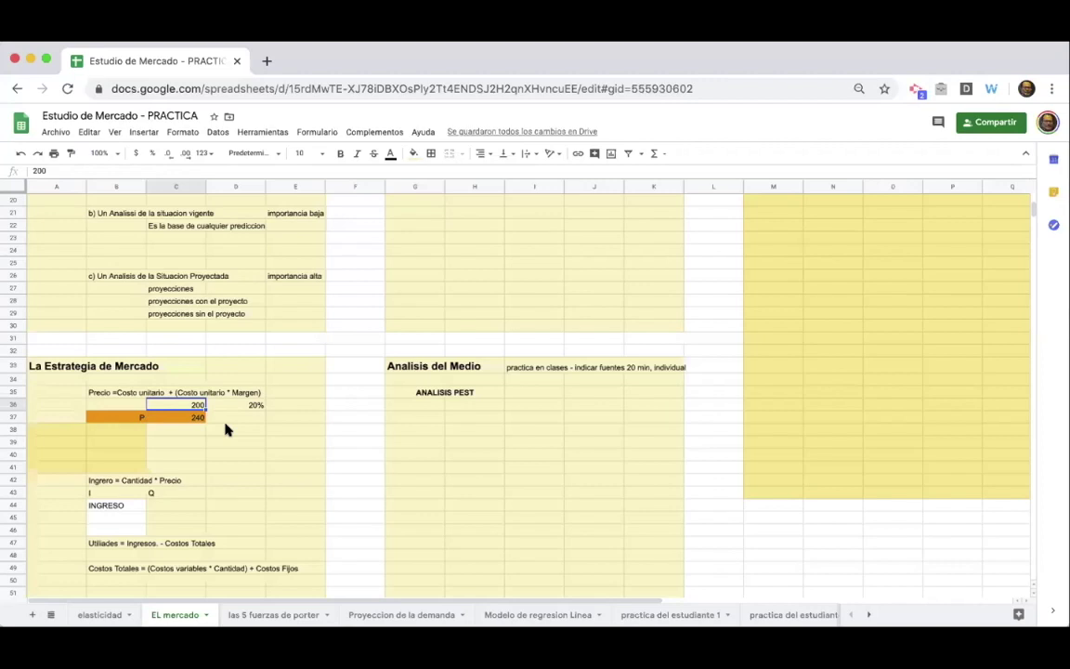
Enter the label PESO KG in C39 and the weight 200 beside it in D39
left_click(177, 443)
type("PESO KG")
key("Tab")
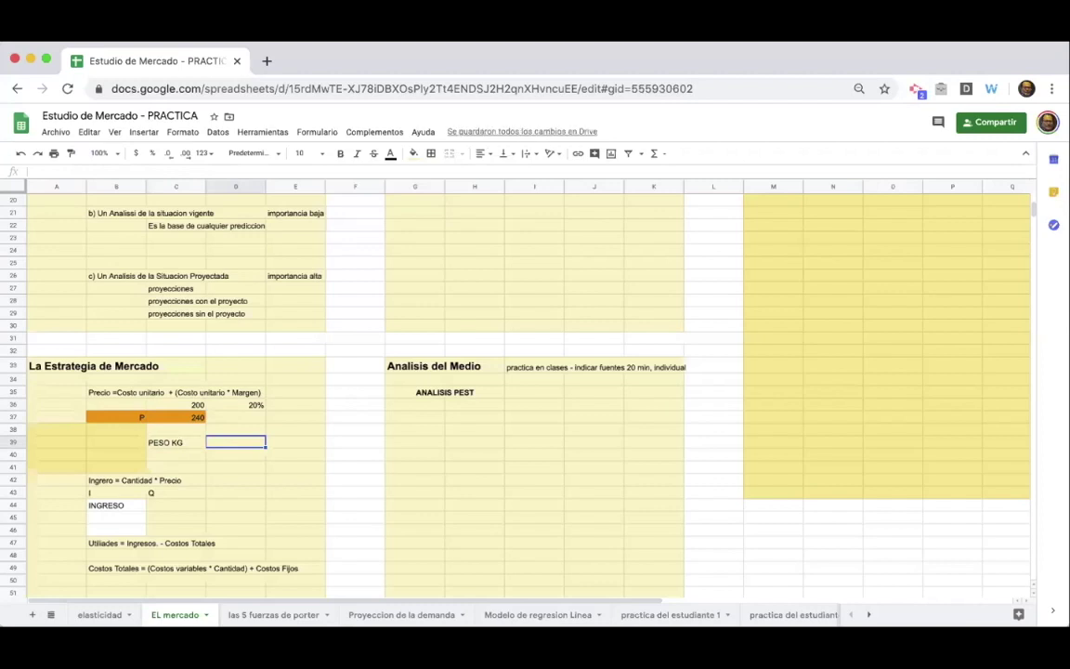
type("200")
key("Return")
Set the unit cost in C36 to 10
left_click(183, 407)
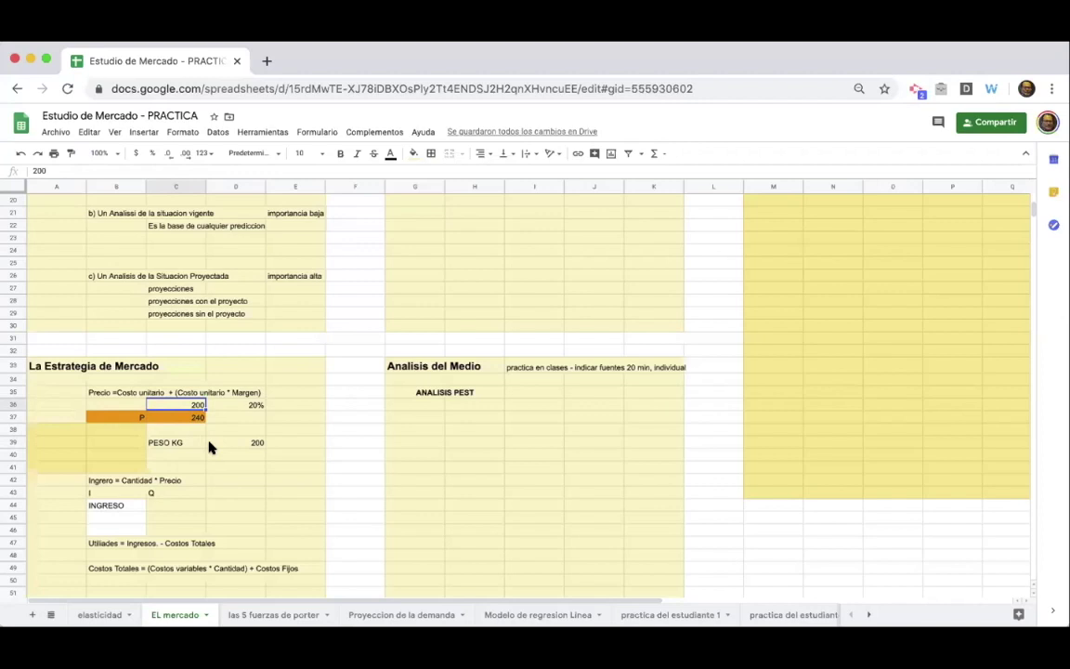
type("10")
key("Return")
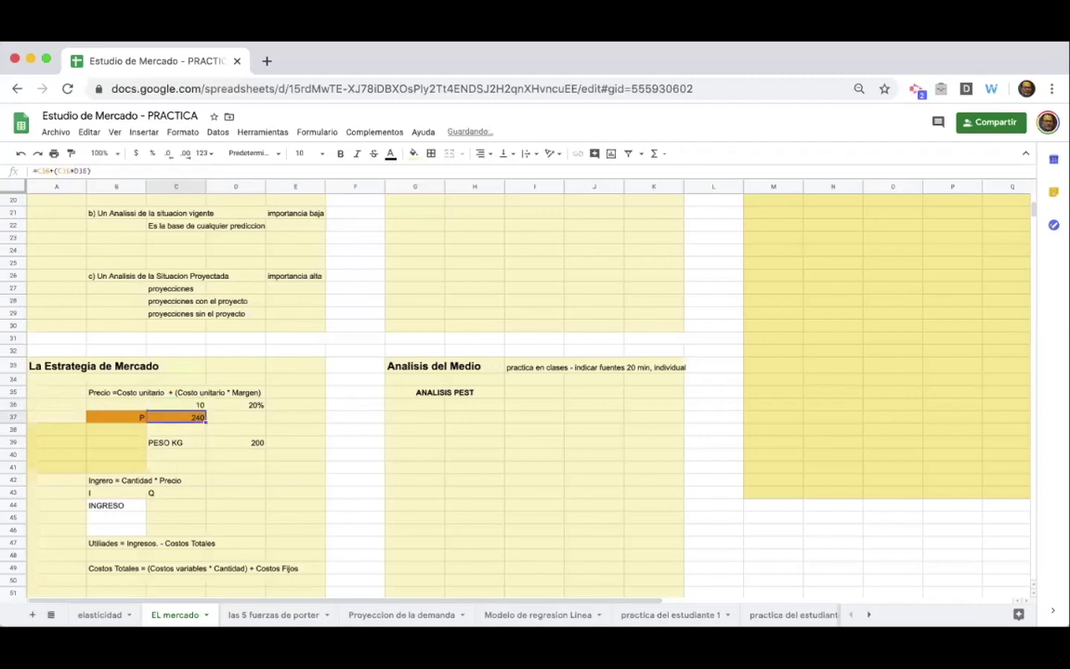
Set the margin in D36 to 50% and review the price formula in C37
left_click(251, 404)
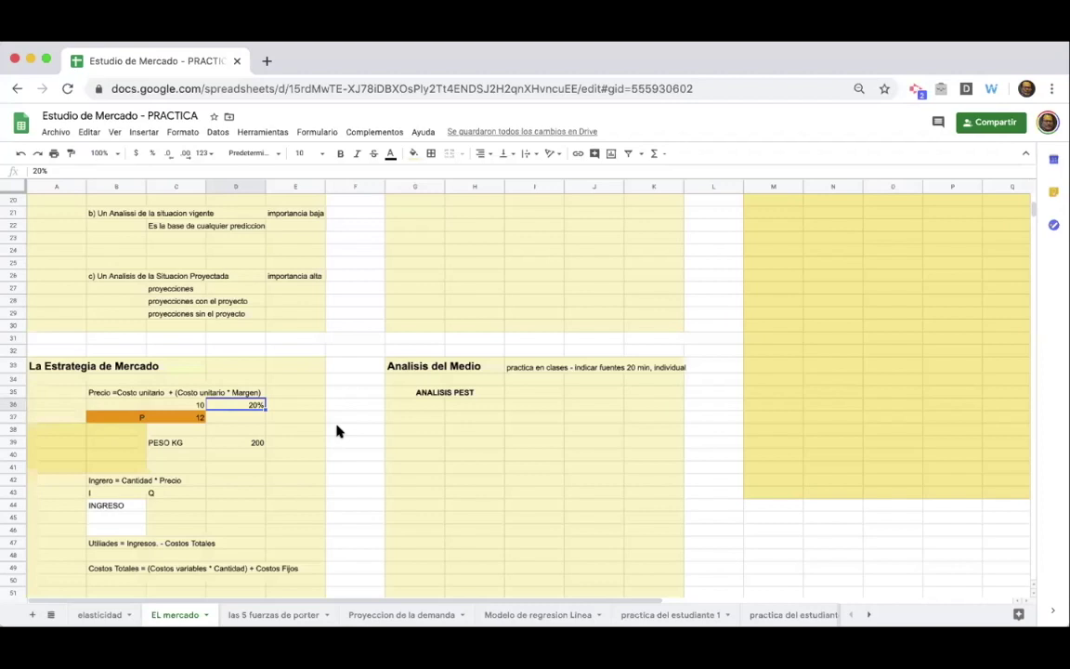
left_click(191, 405)
left_click(246, 406)
left_click(192, 407)
left_click(240, 409)
type("50")
key("Return")
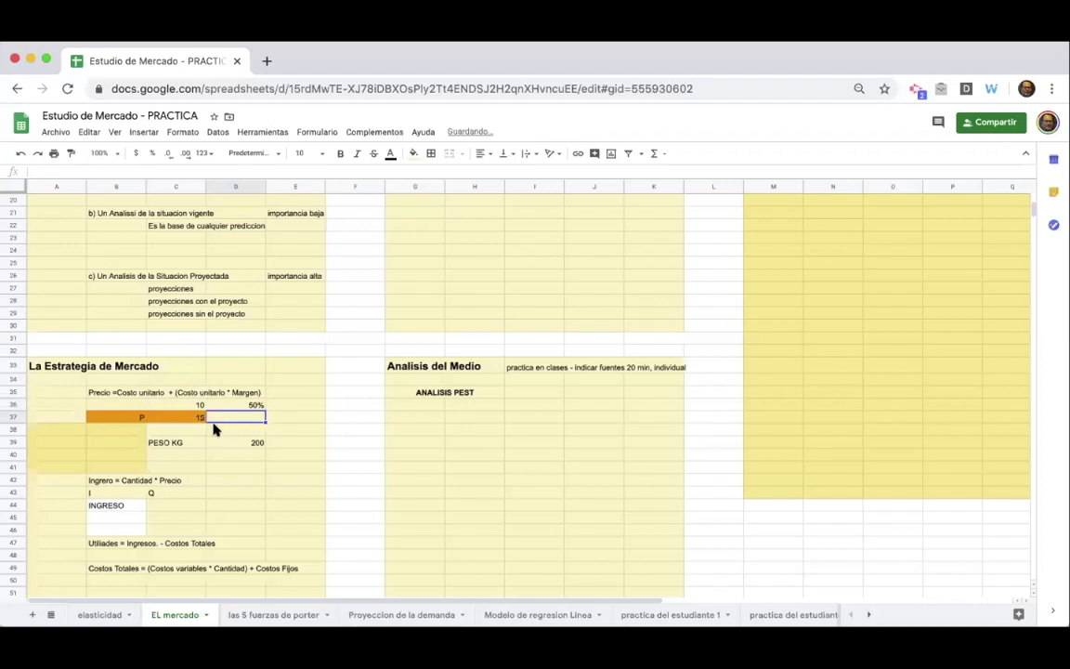
left_click(173, 420)
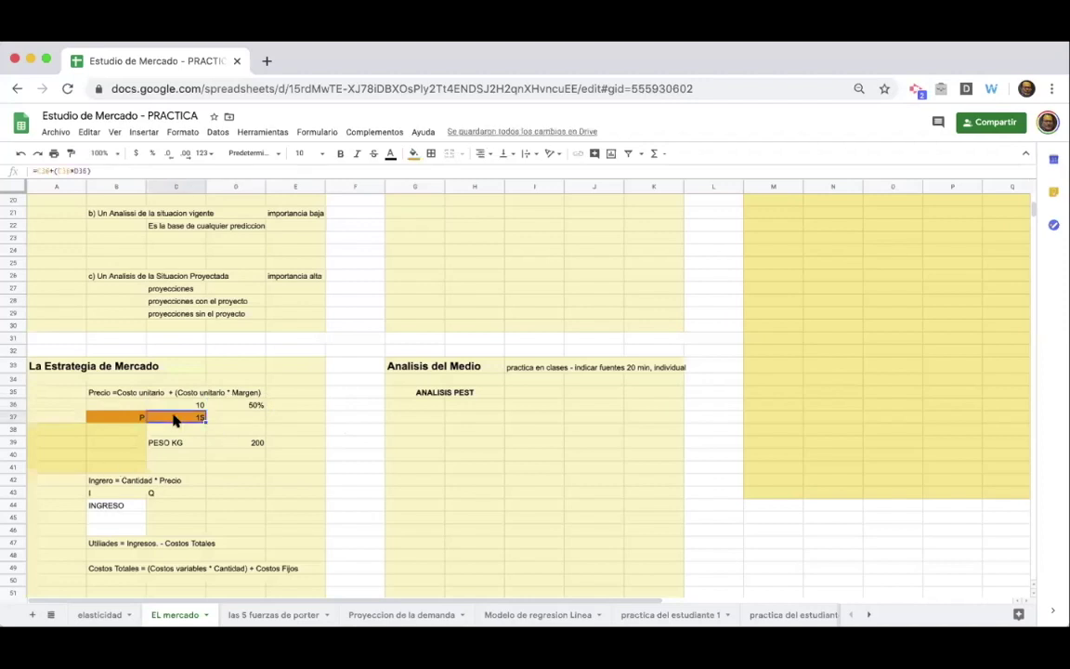
left_click(192, 406)
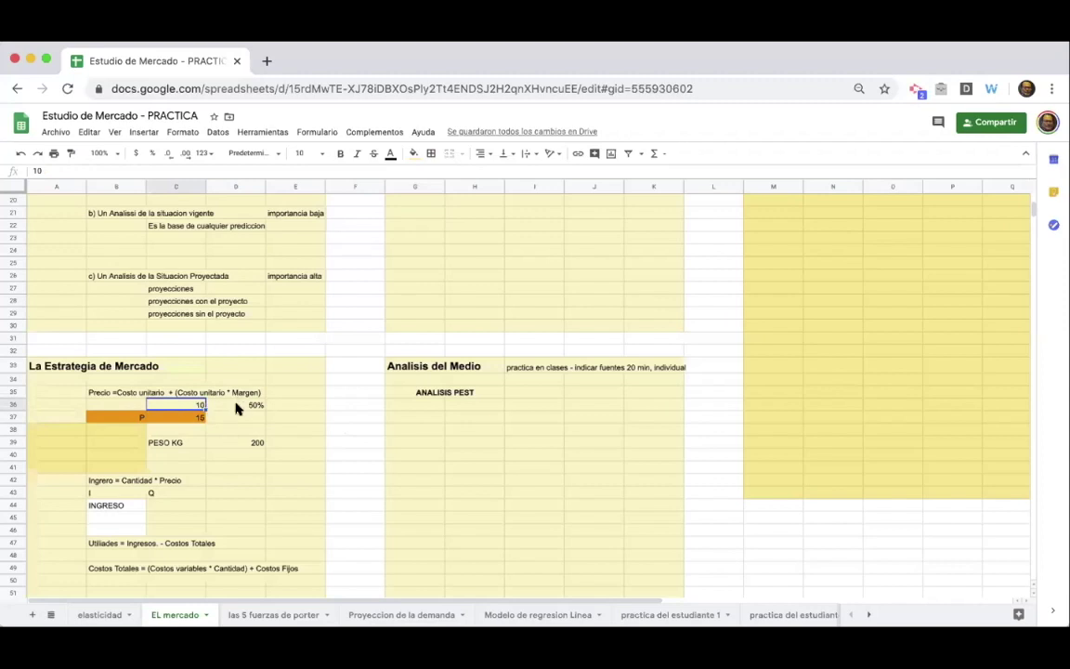
double_click(195, 416)
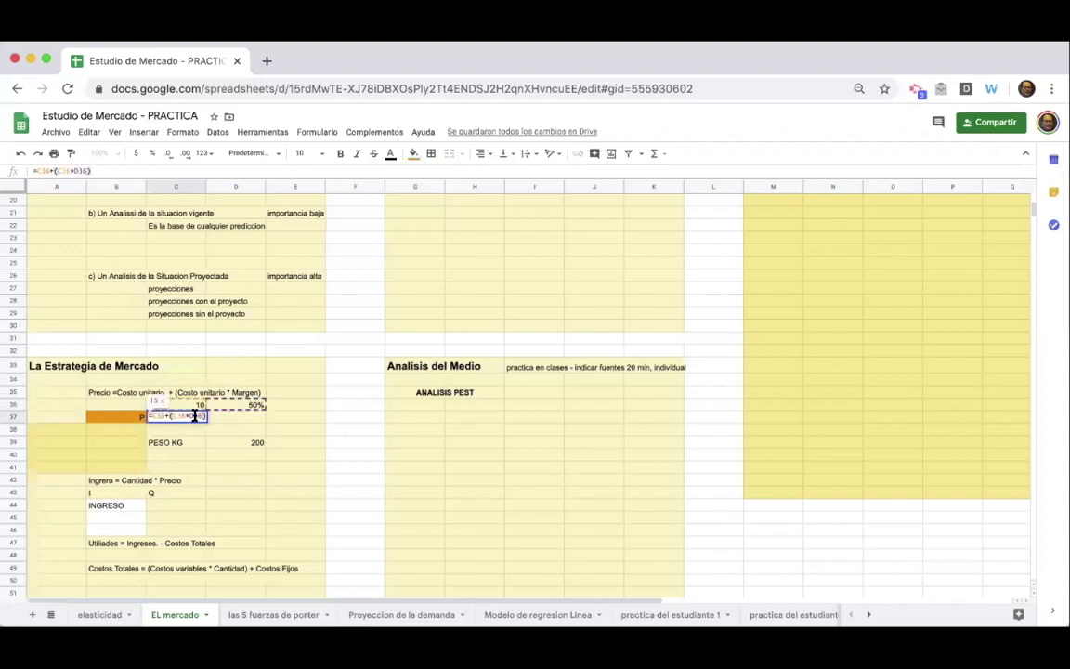
key("Escape")
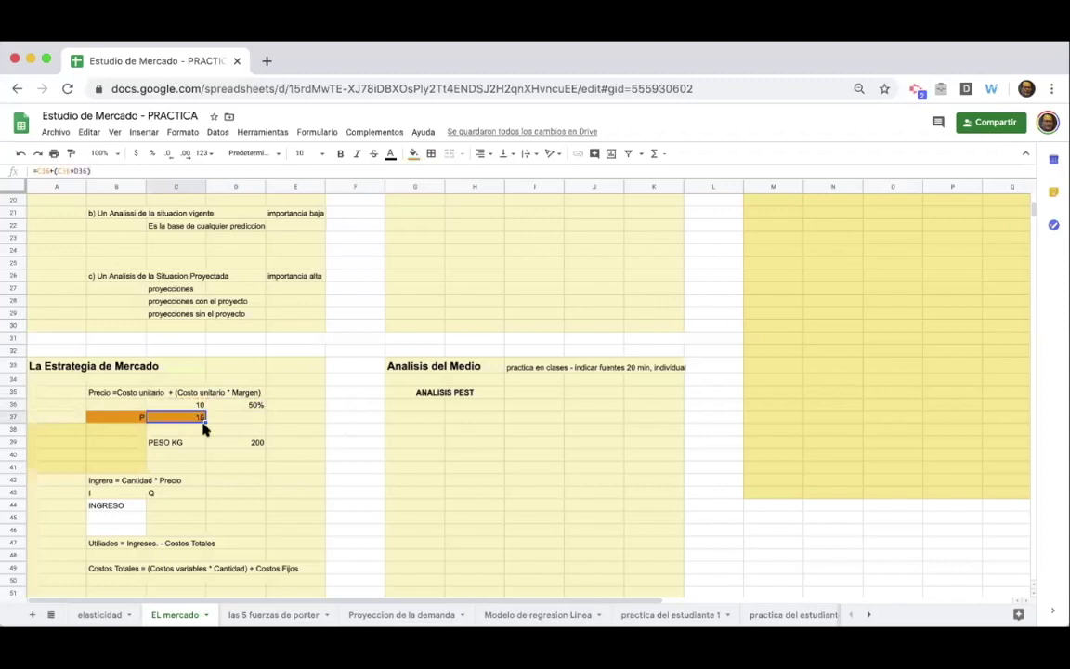
Align the Q label in C43 to the right of its cell
left_click(187, 495)
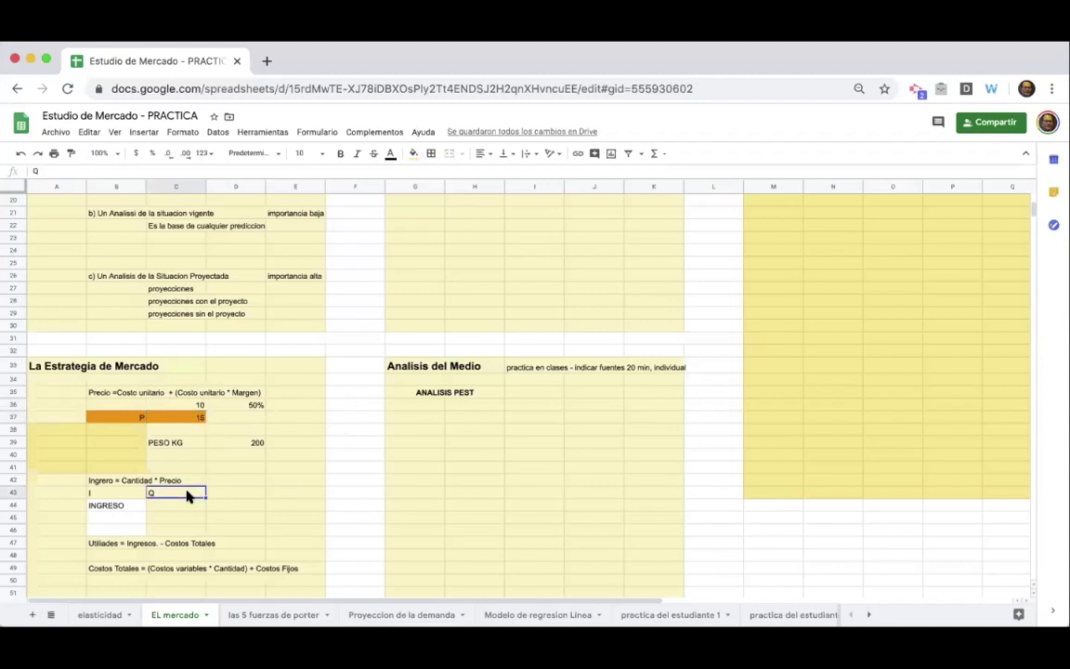
left_click(483, 154)
left_click(506, 172)
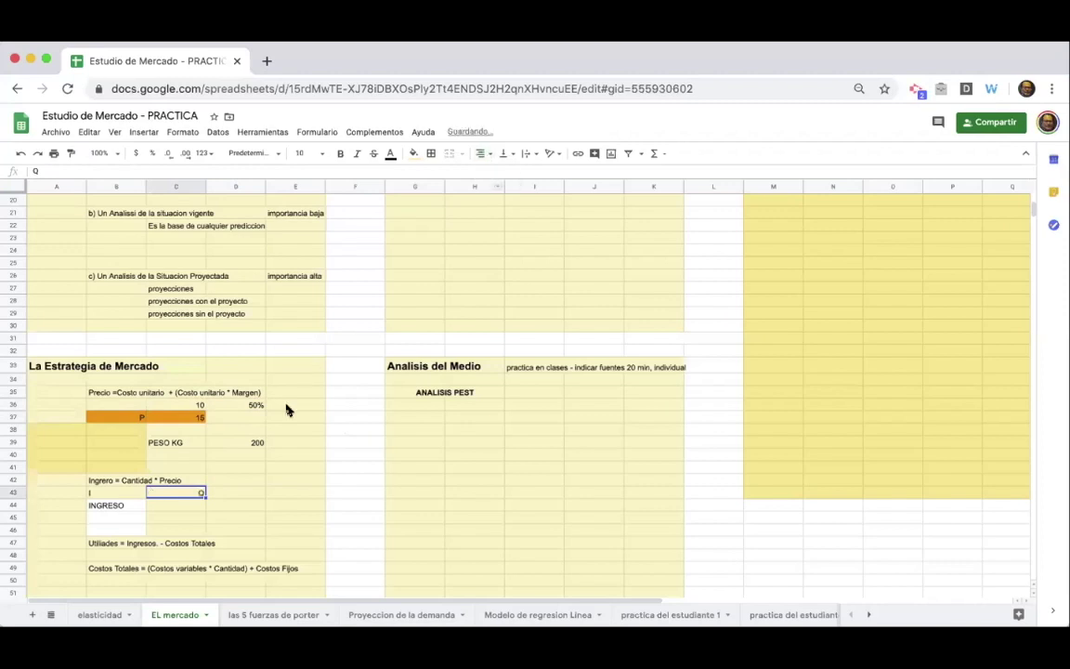
Fill the white cells B44:B46 with the light yellow of the surrounding block
left_click(113, 506)
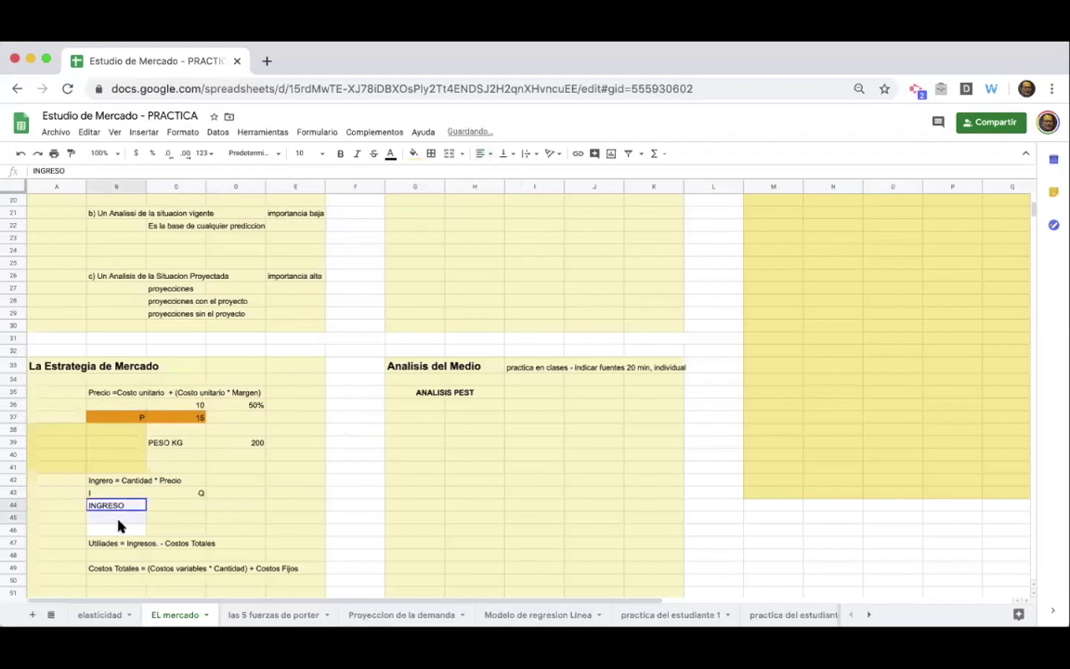
left_click(118, 525, "shift")
left_click(414, 154)
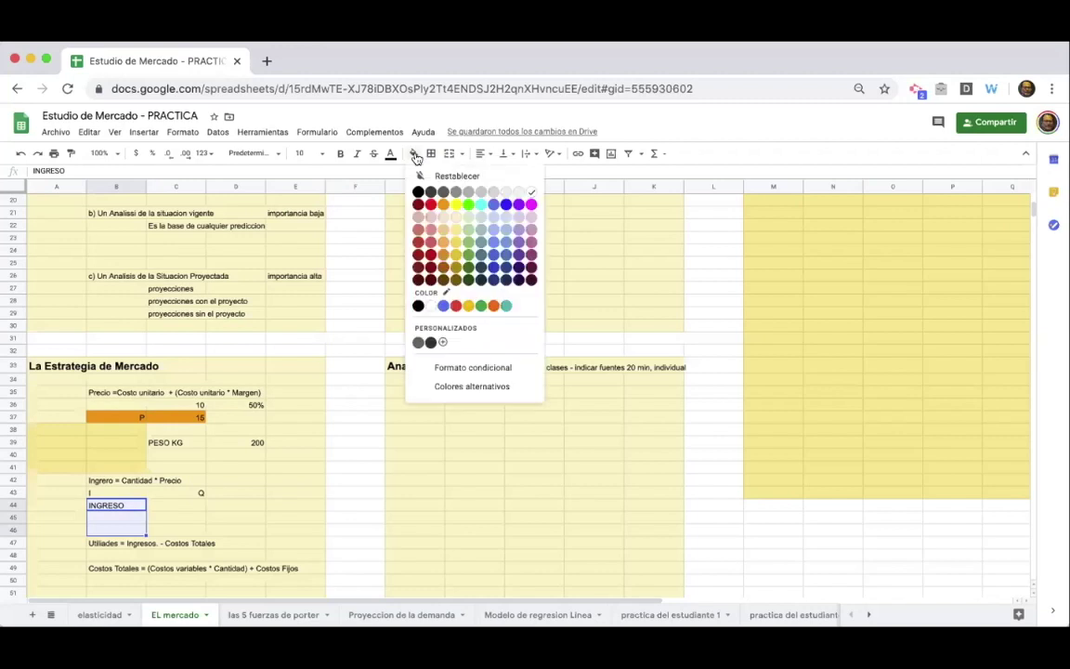
left_click(454, 220)
left_click(236, 468)
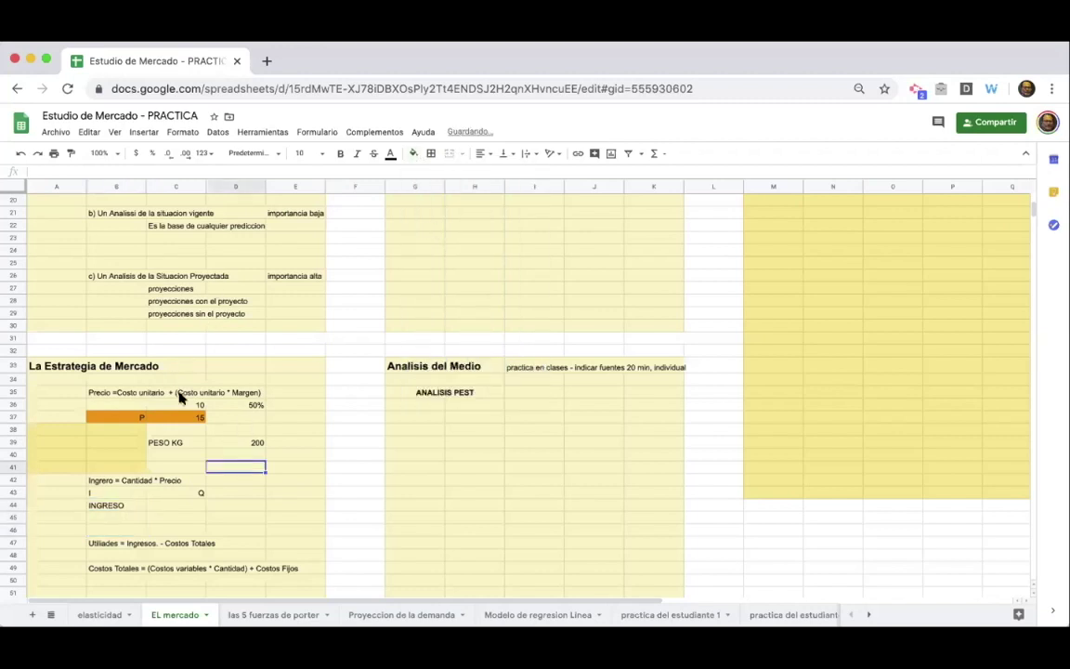
Set the margin in D36 to 80% to recalculate the price
left_click(241, 405)
type("80")
key("Return")
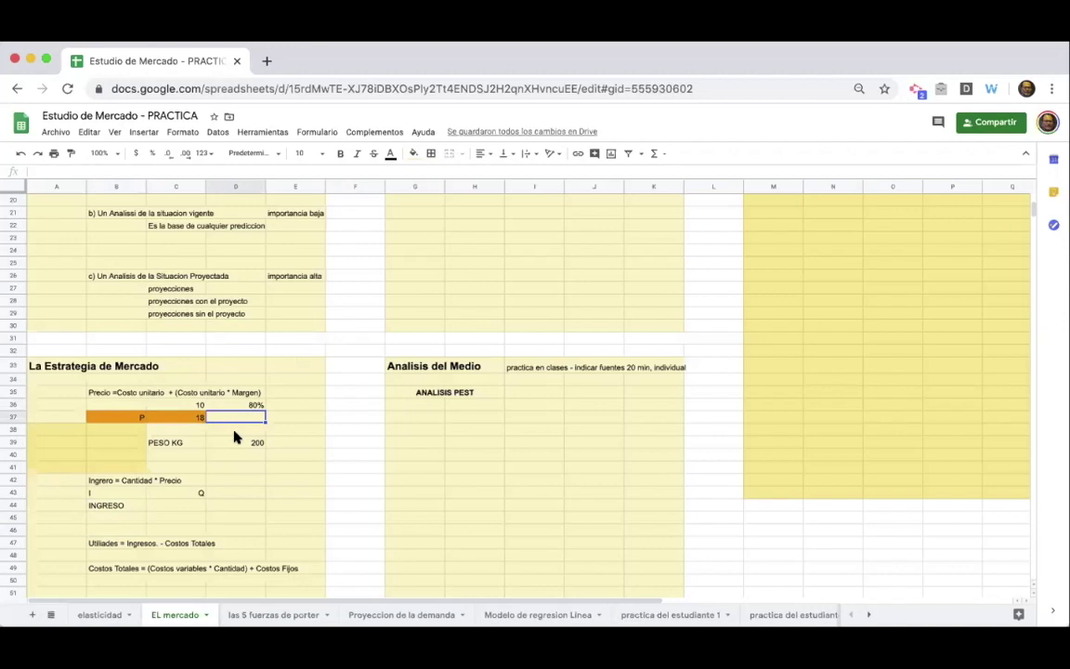
Clear the I label in B43 and enter the quantity 50 in D43 with the unit ANI VIVO/MES in E43
left_click(107, 490)
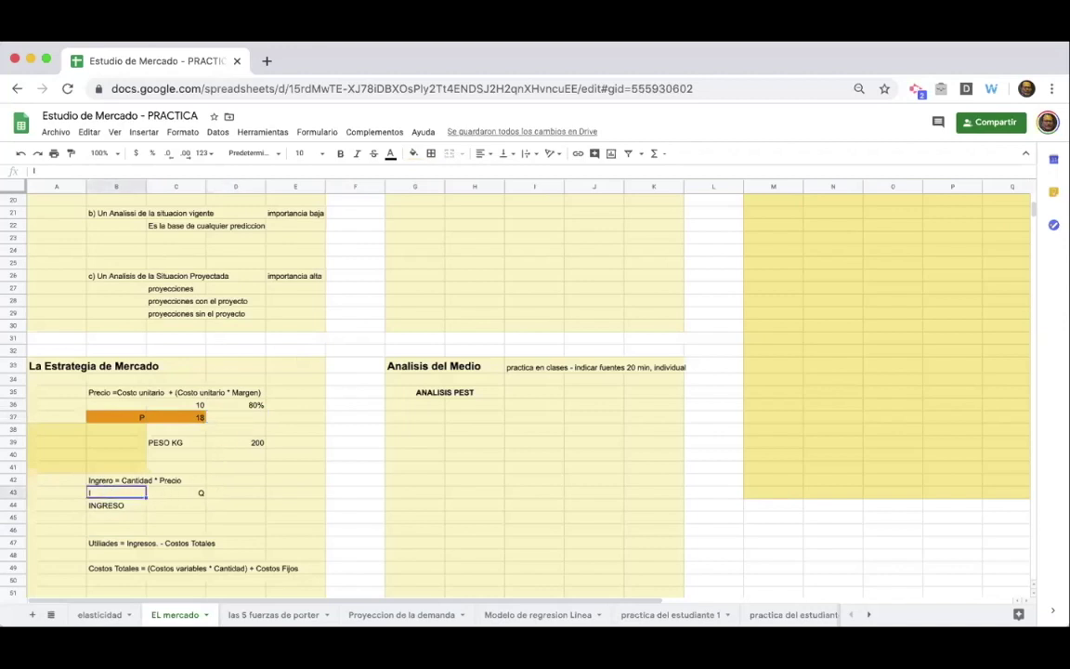
key("Delete")
left_click(222, 493)
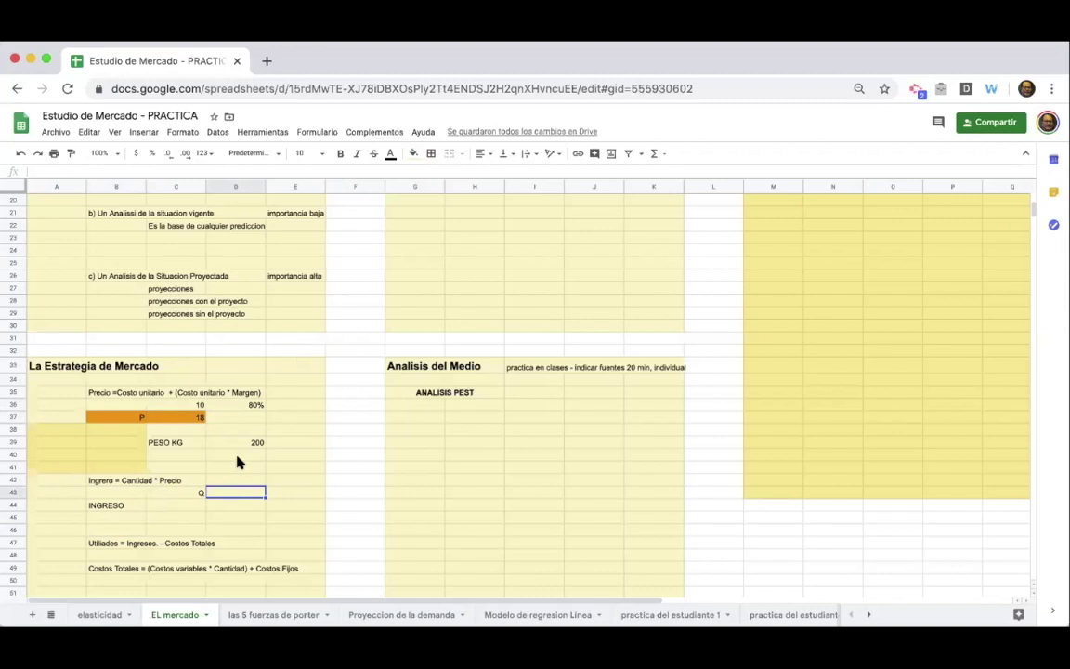
type("50")
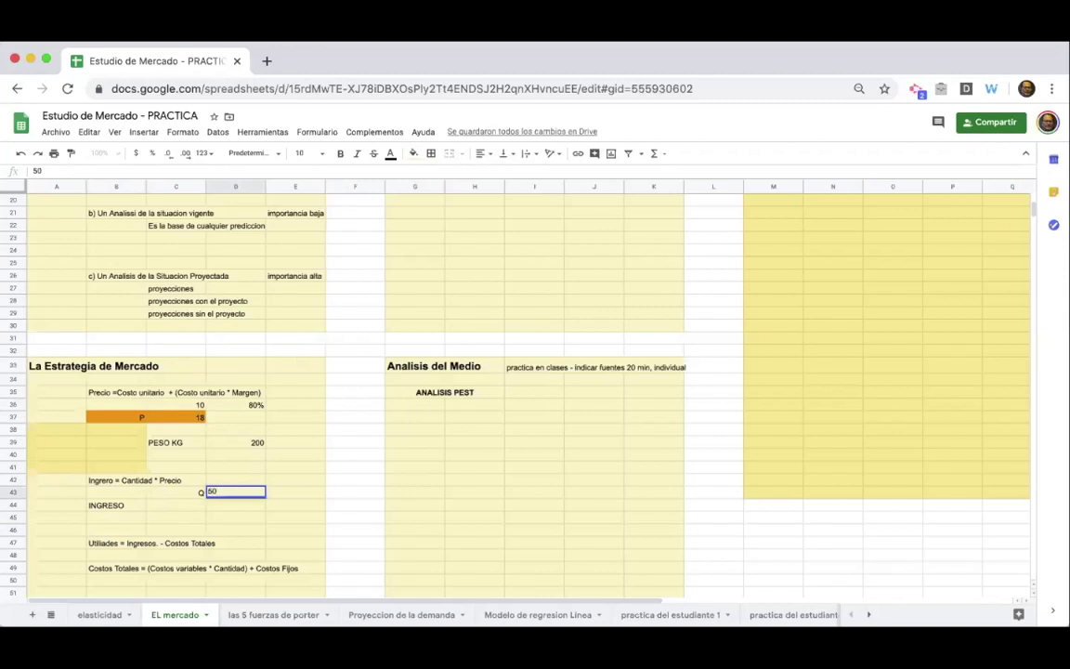
key("Tab")
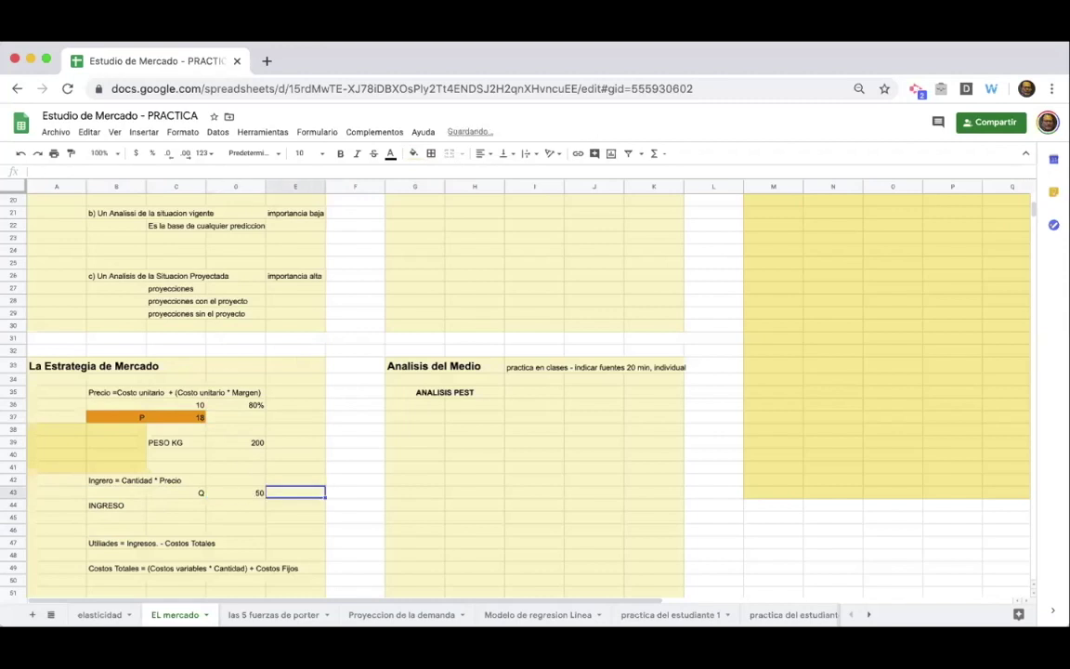
type("ANI")
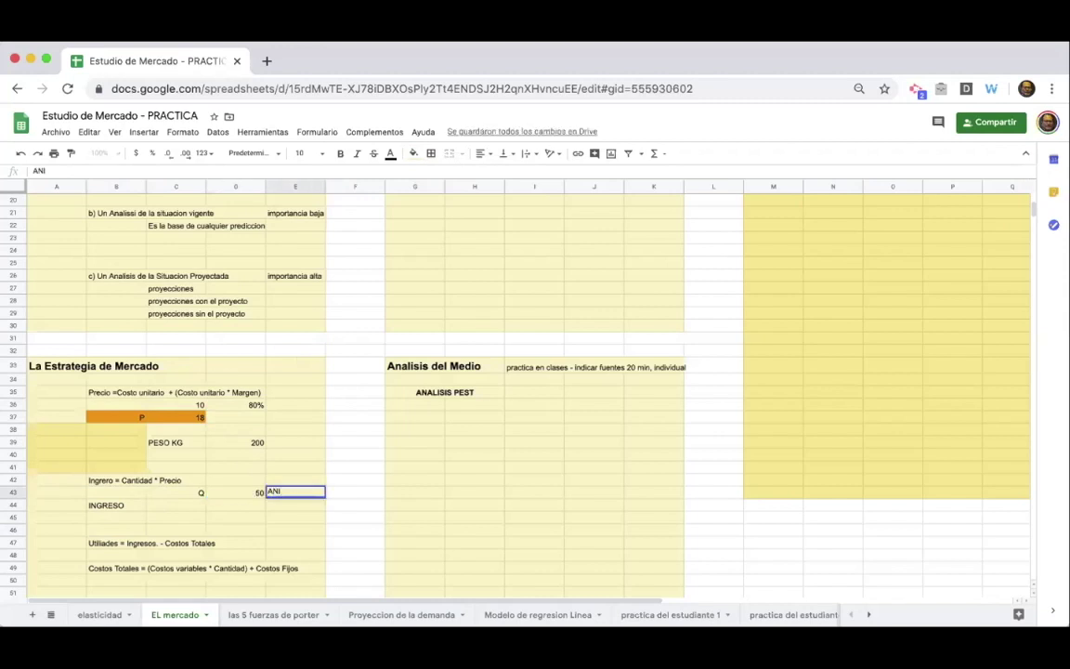
type(" VIVO/MES")
left_click(171, 492)
left_click(134, 505)
left_click(156, 511)
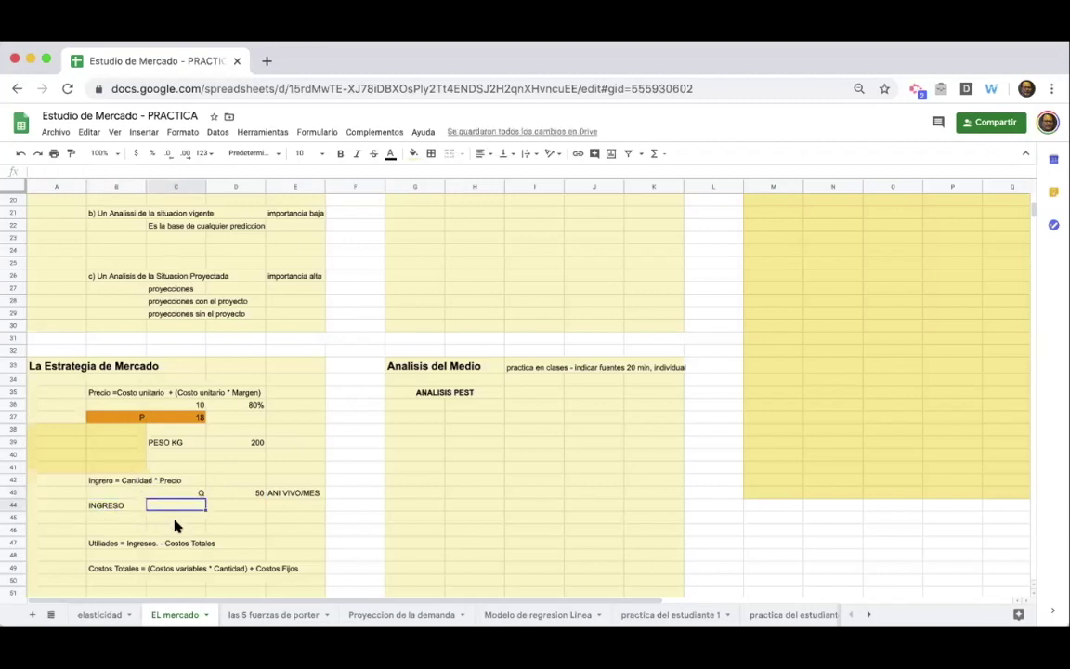
type("=")
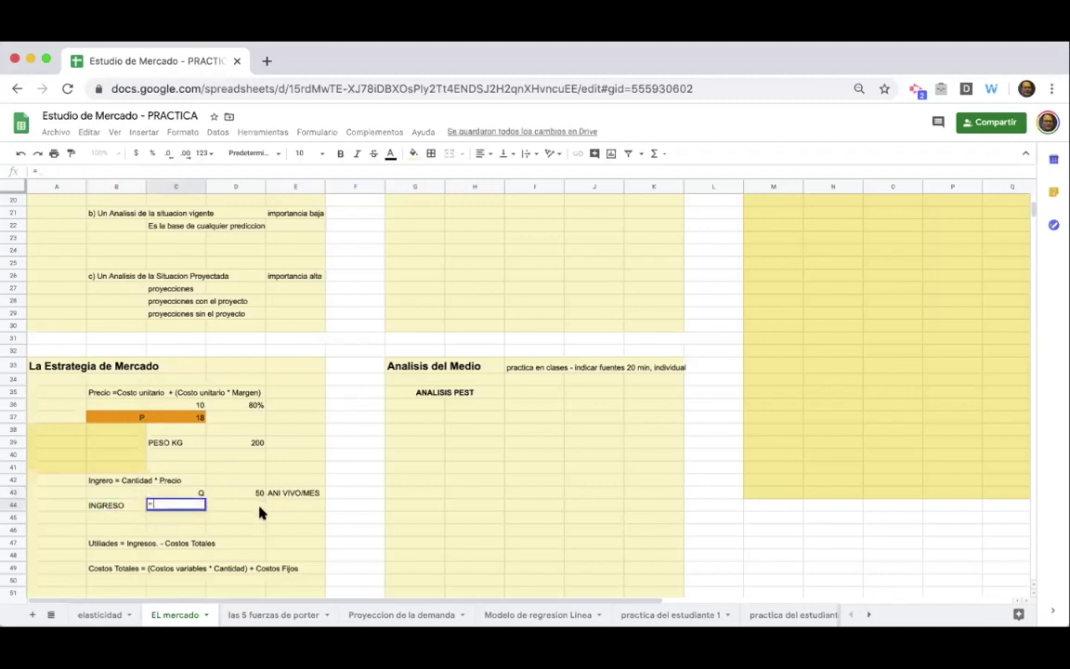
type("(")
key("Escape")
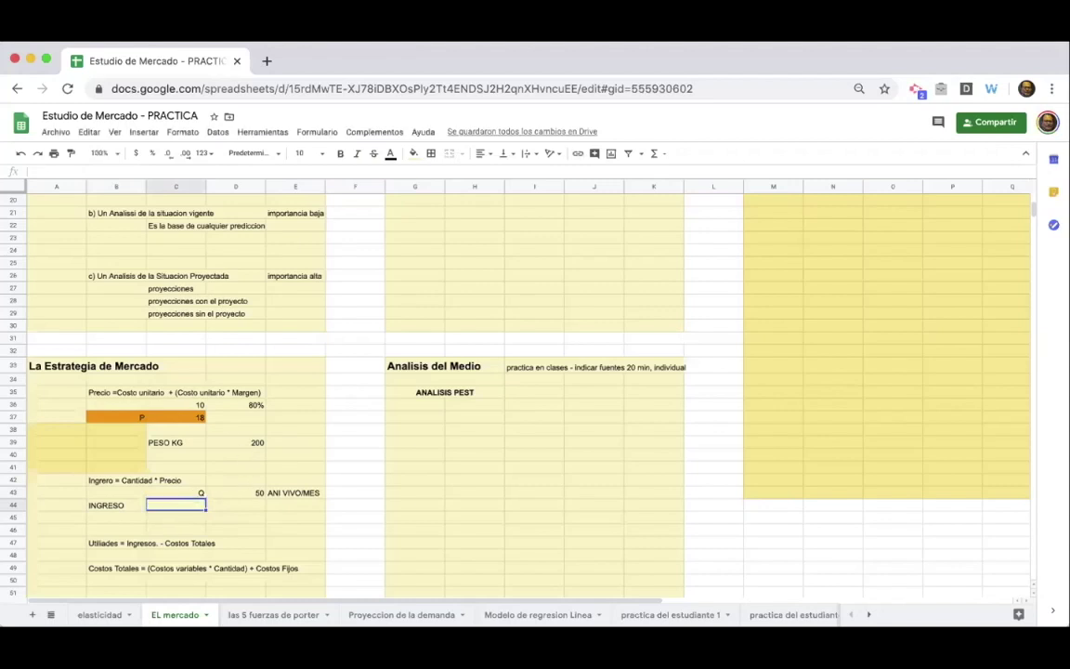
Copy the INGRESO label down to B45 and replace the text in B44 with CANTIDAD
left_click(104, 506)
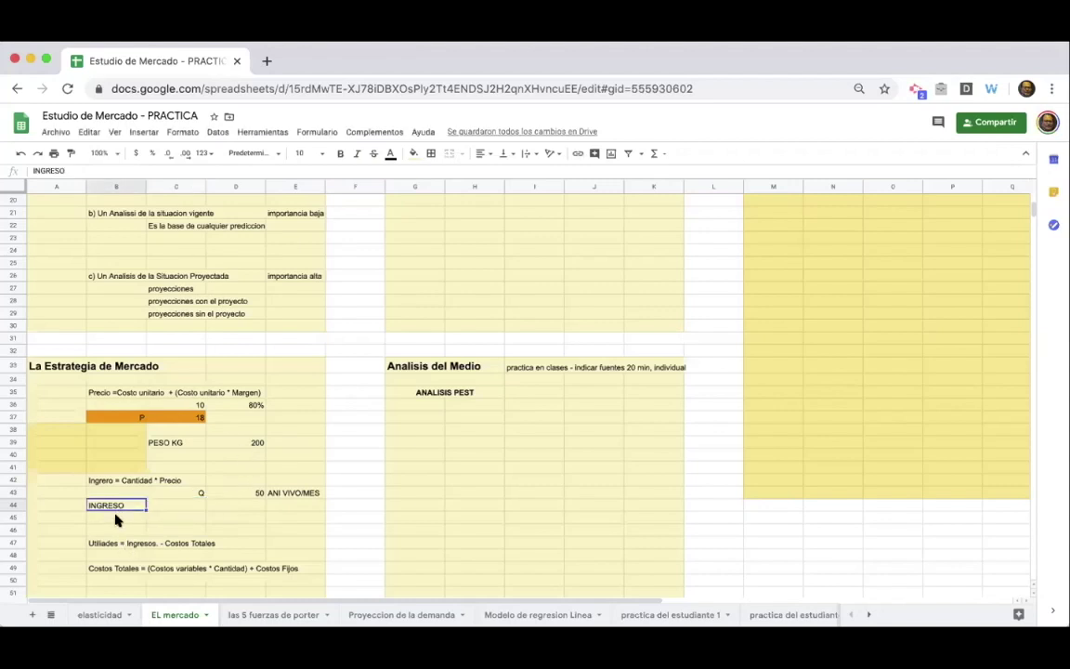
key("ctrl+c")
left_click(113, 519)
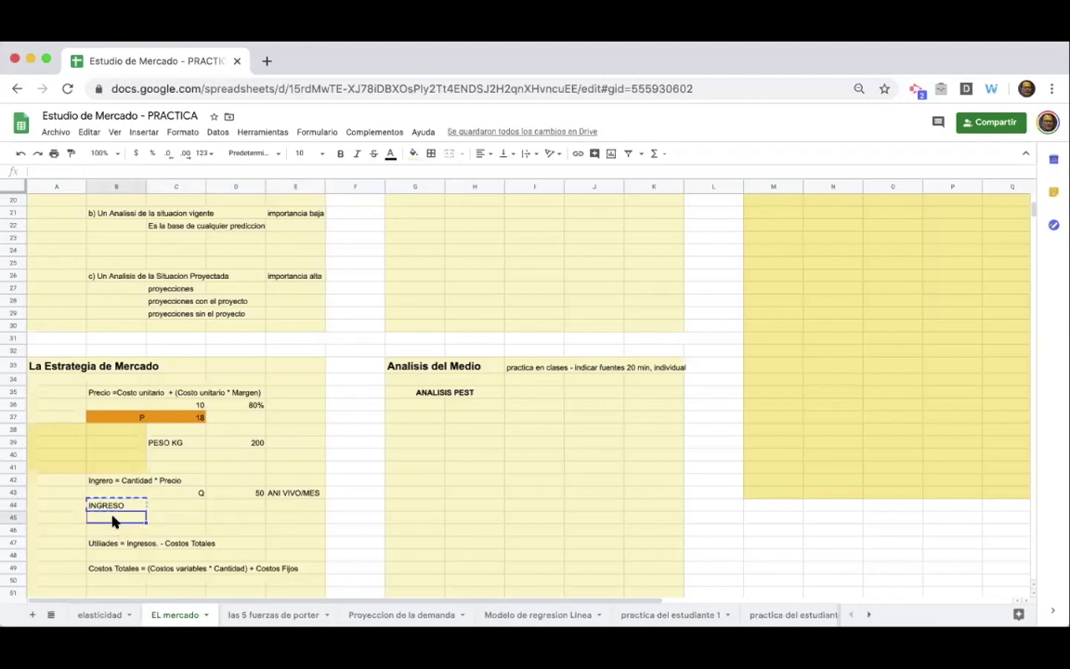
key("ctrl+v")
left_click(119, 507)
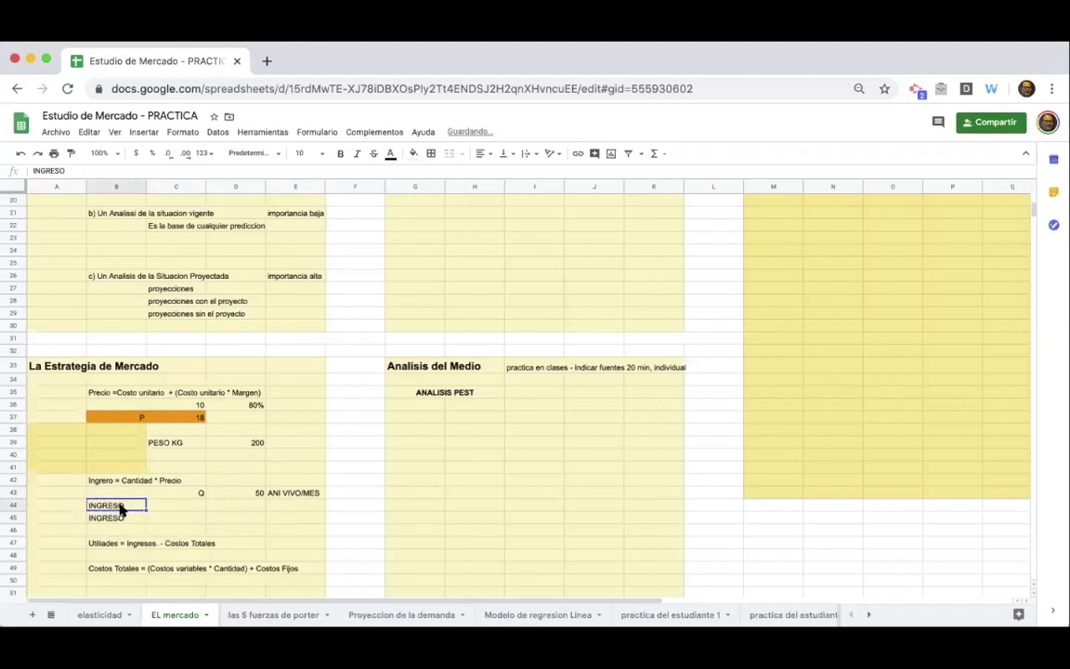
type("CANTIDAD")
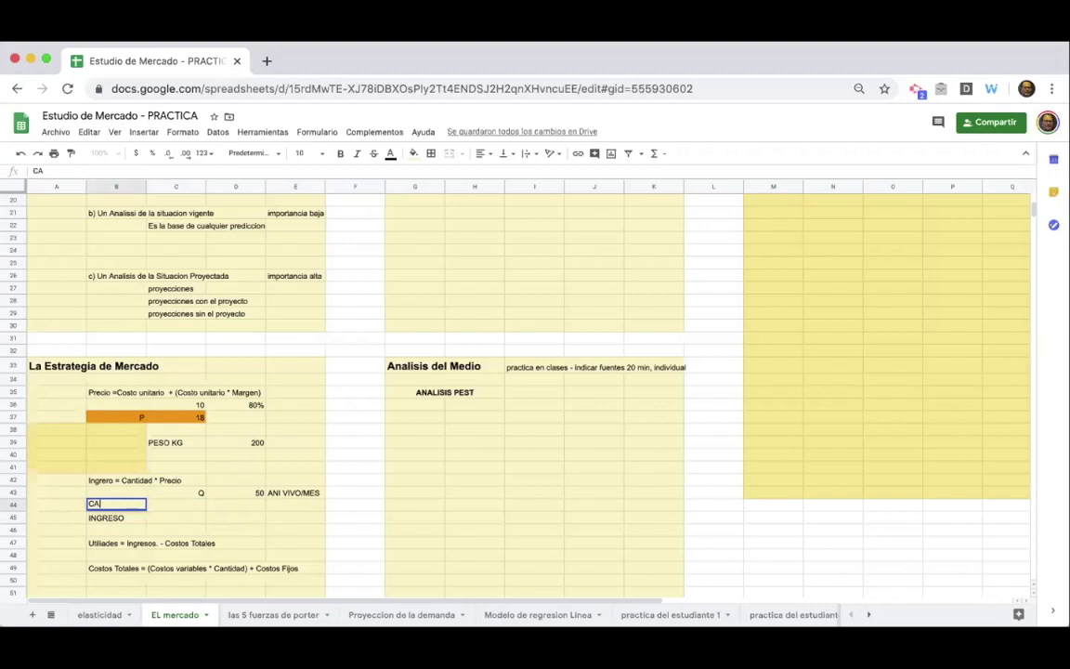
Calculate the total kilograms in C44 by multiplying the quantity in D43 by the weight in D39
left_click(169, 508)
type("=")
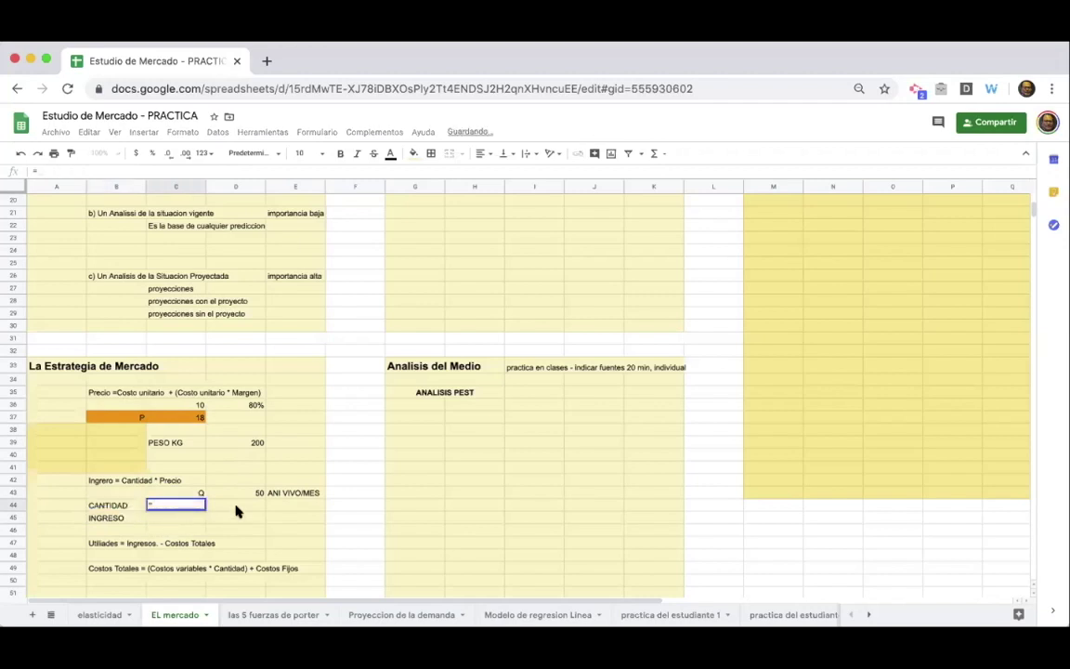
left_click(239, 494)
type("*")
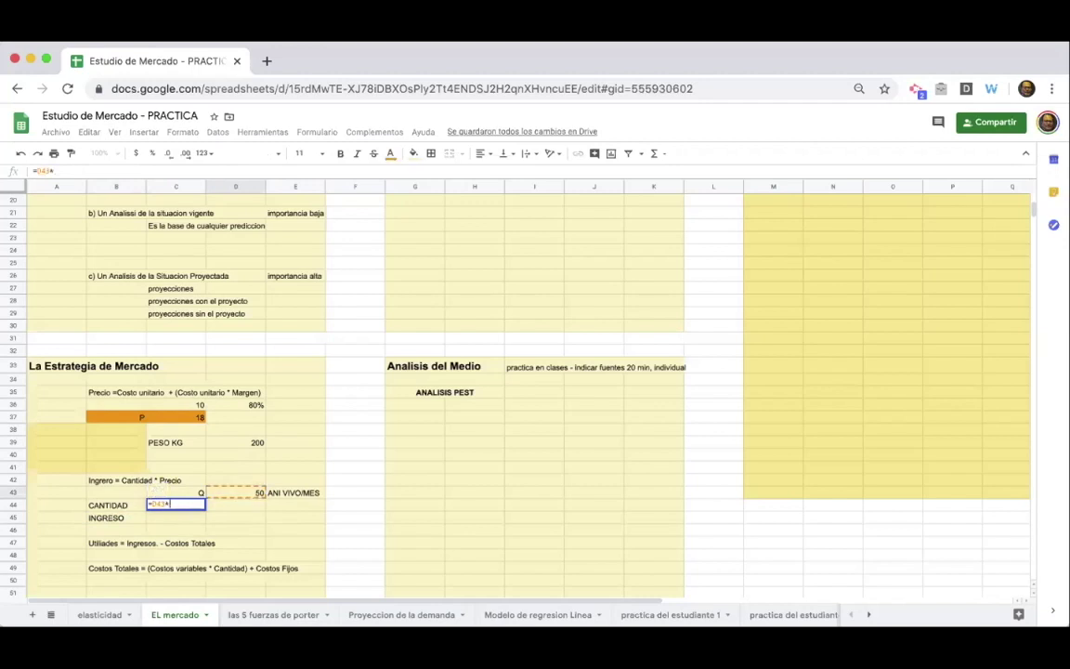
left_click(256, 445)
key("Return")
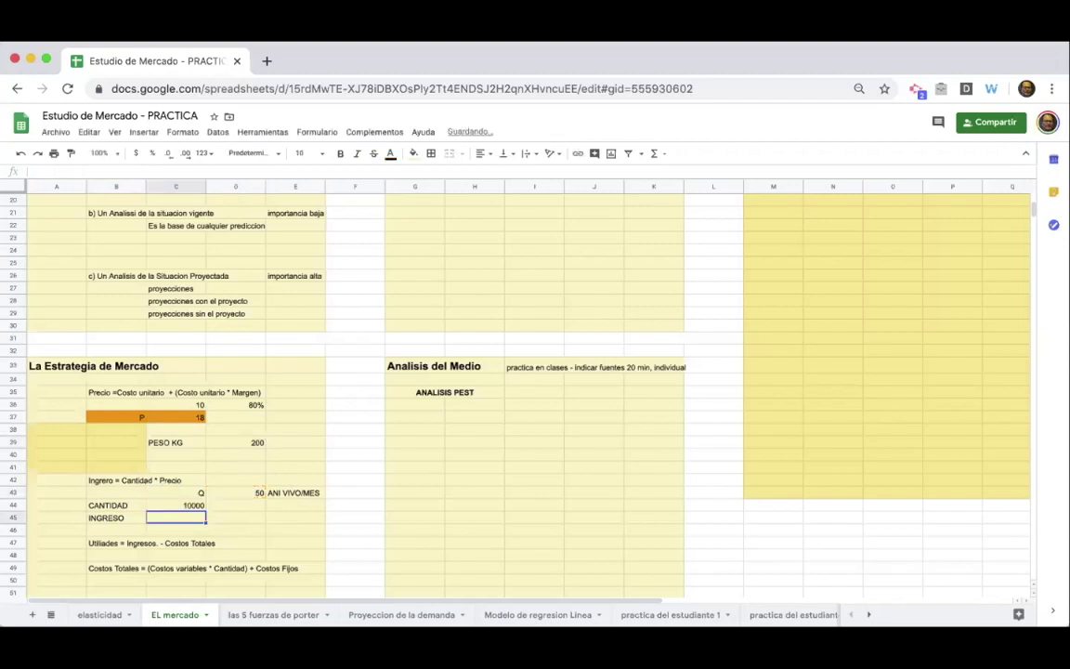
Enter the unit KG in D44, beside the CANTIDAD value
left_click(241, 507)
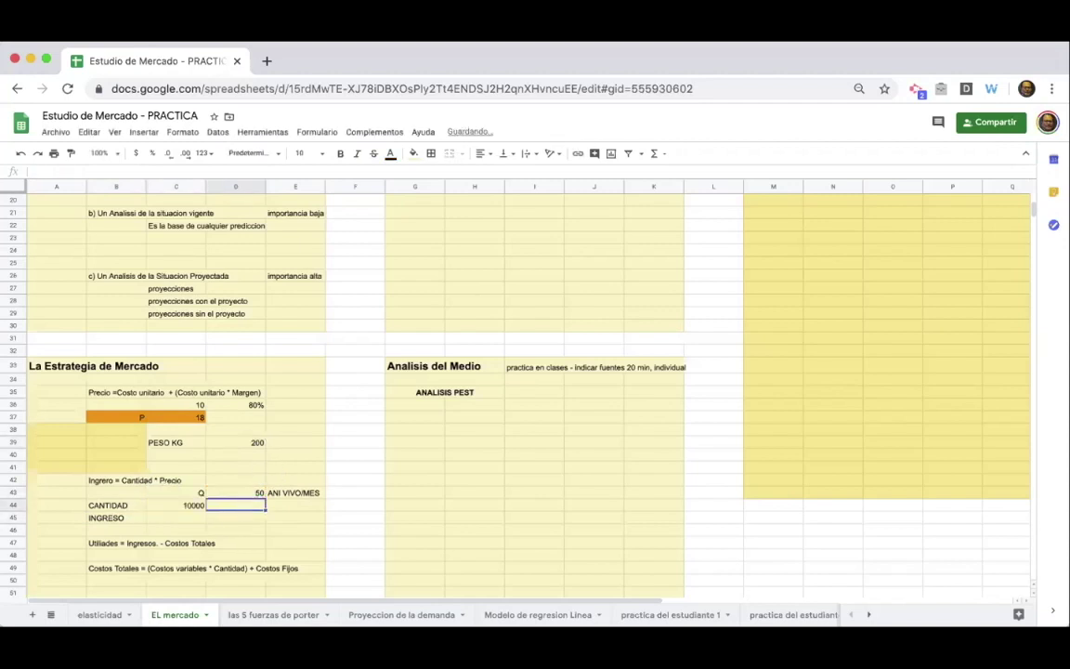
type("KG")
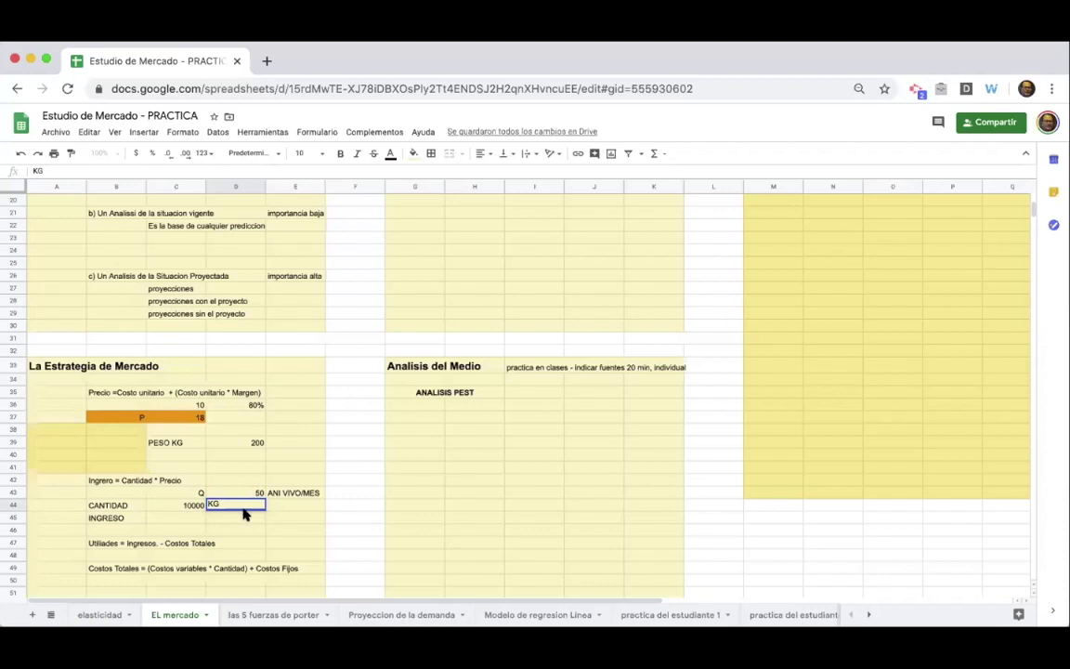
key("Return")
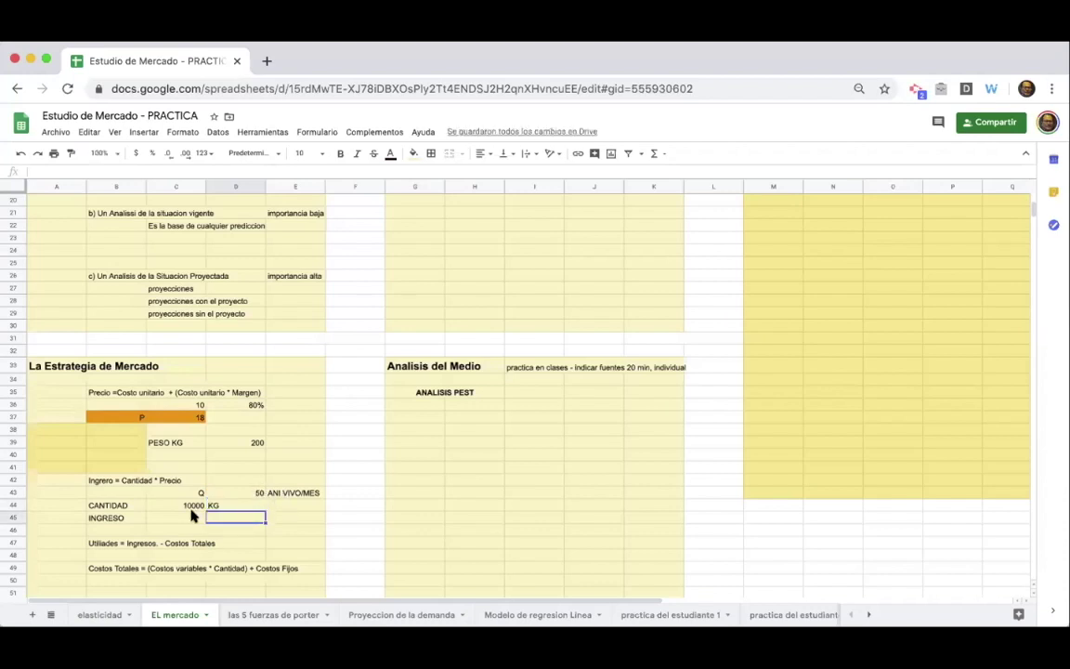
Calculate the income in C45 by multiplying the price in C37 by the quantity in C44
left_click(186, 516)
type("=")
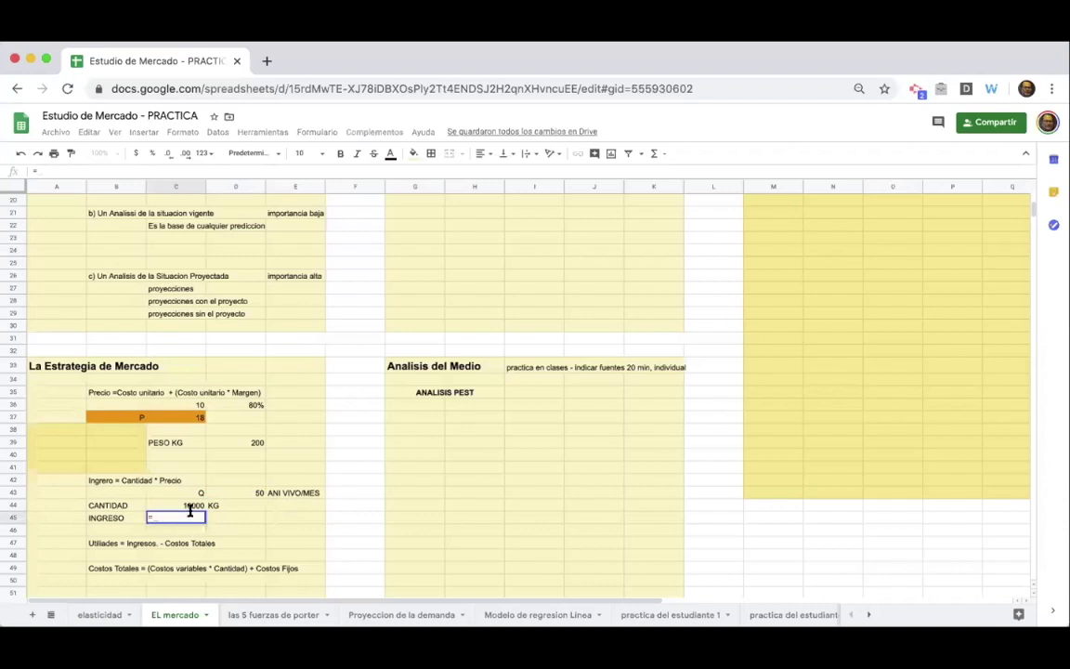
left_click(199, 418)
type("*")
left_click(195, 506)
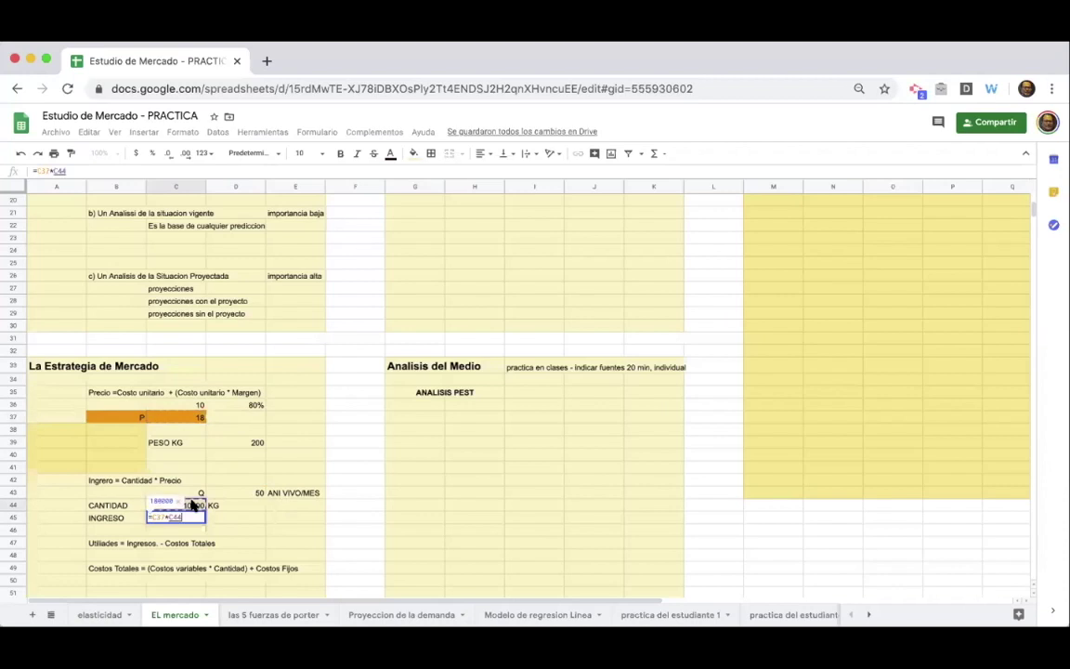
key("Return")
left_click(194, 519)
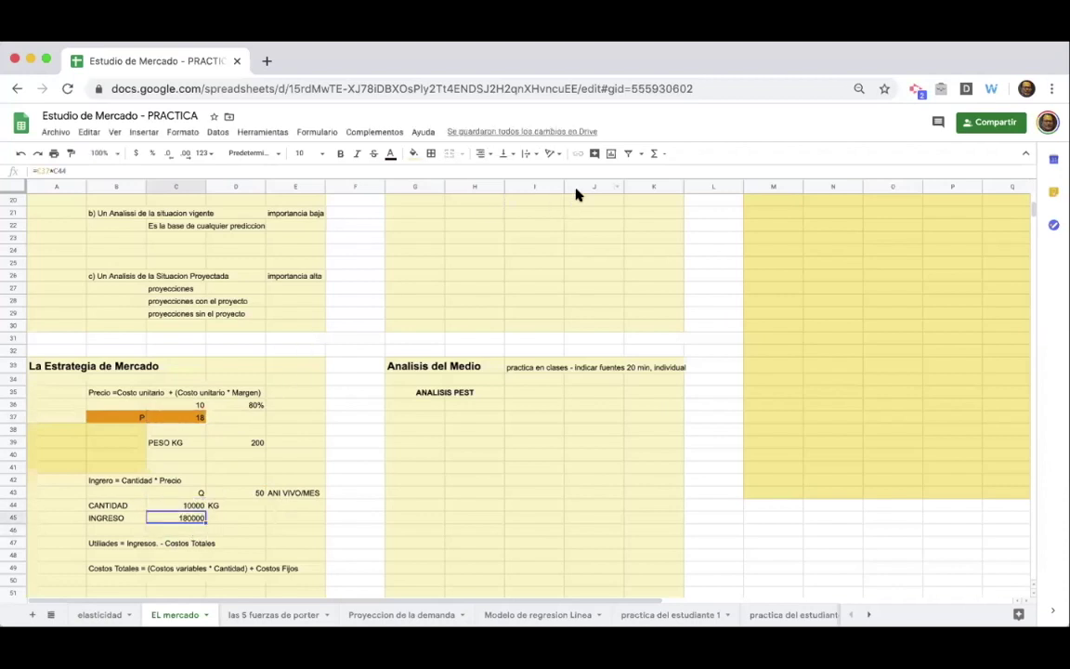
left_click(655, 155)
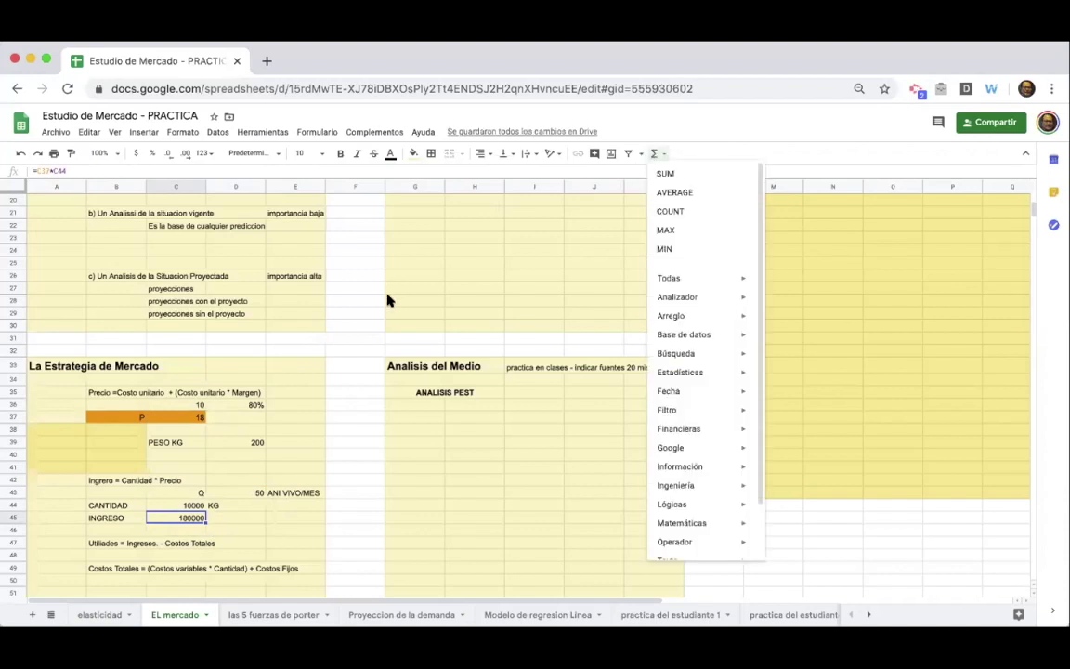
left_click(201, 556)
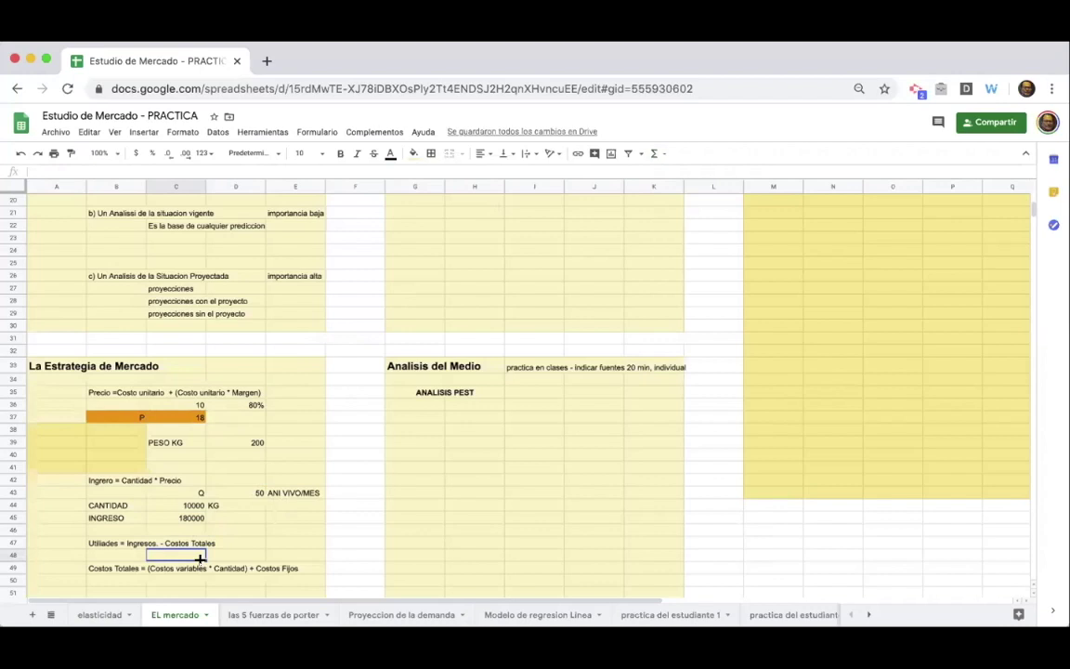
Enter the label UTILIDAD in B48, below the Utiliades formula text
scroll(200, 561, "down", 1)
scroll(200, 564, "down", 1)
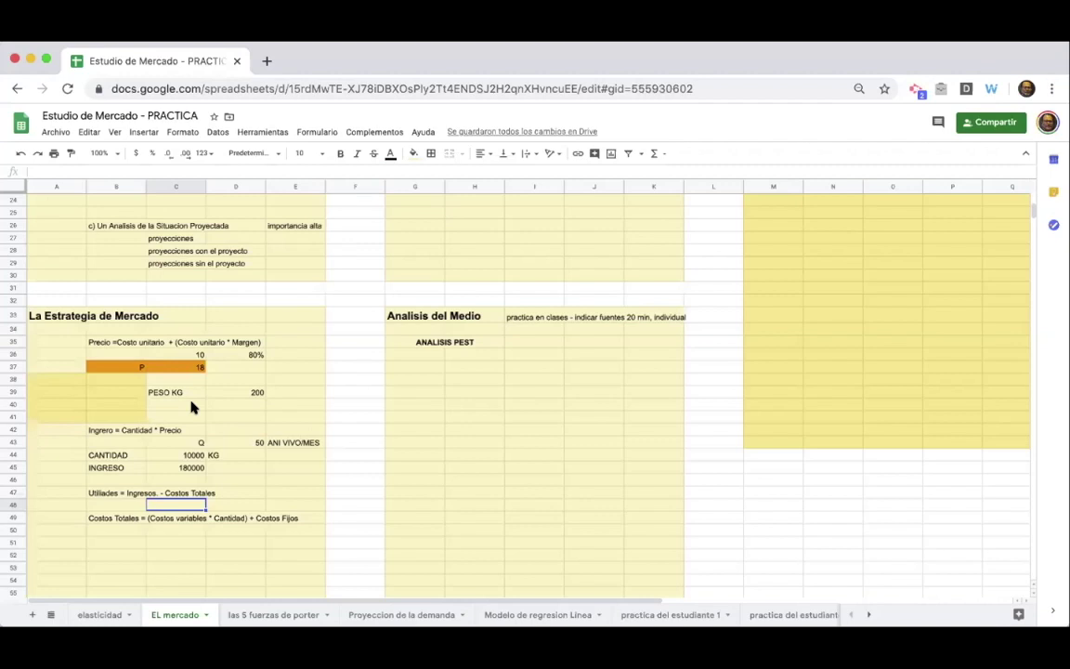
left_click(133, 493)
left_click(173, 494)
left_click(115, 495)
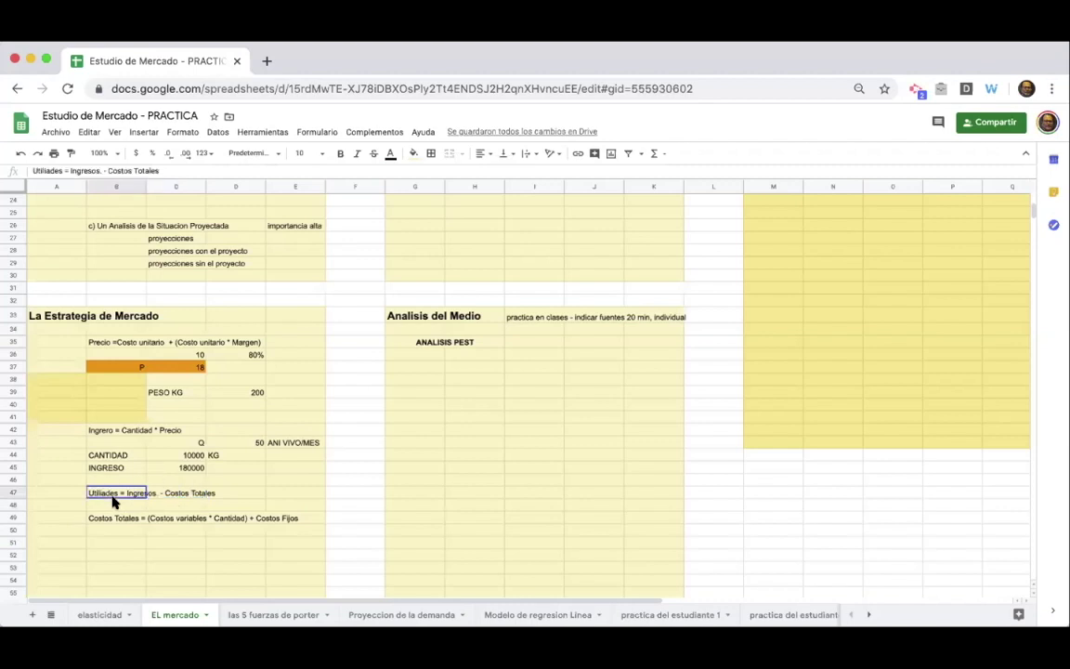
left_click(117, 507)
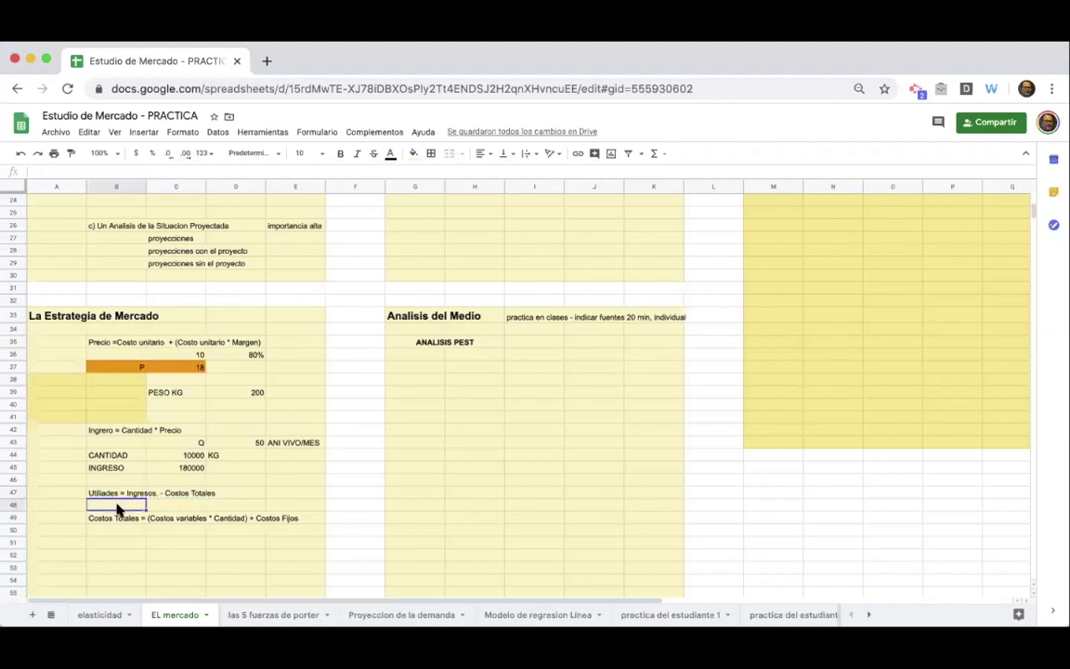
type("UTILIAD")
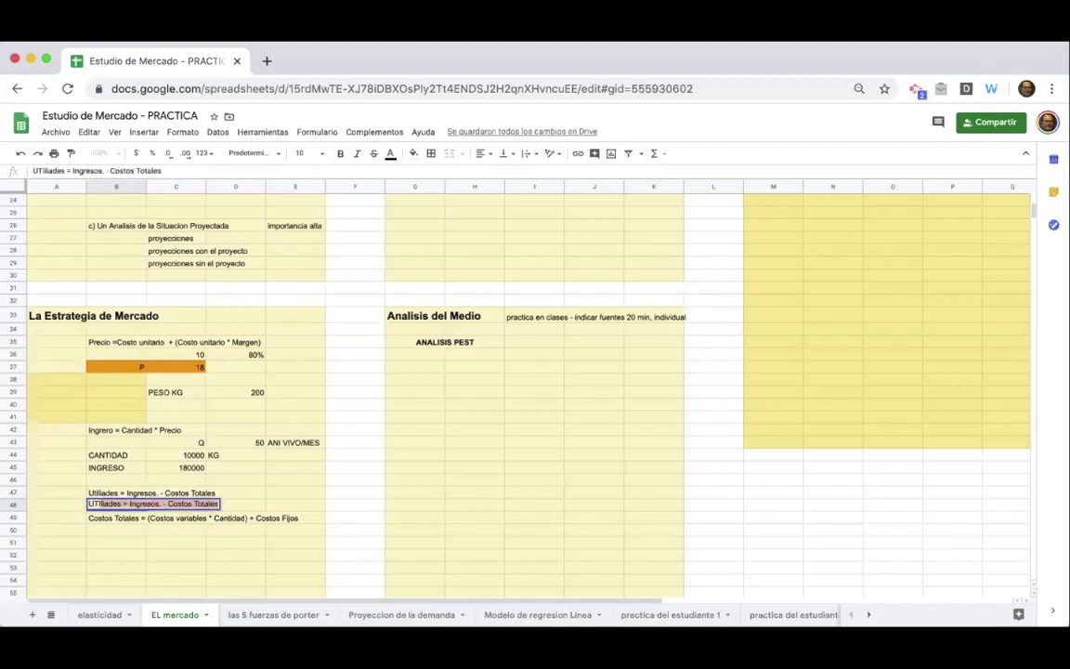
key("Delete")
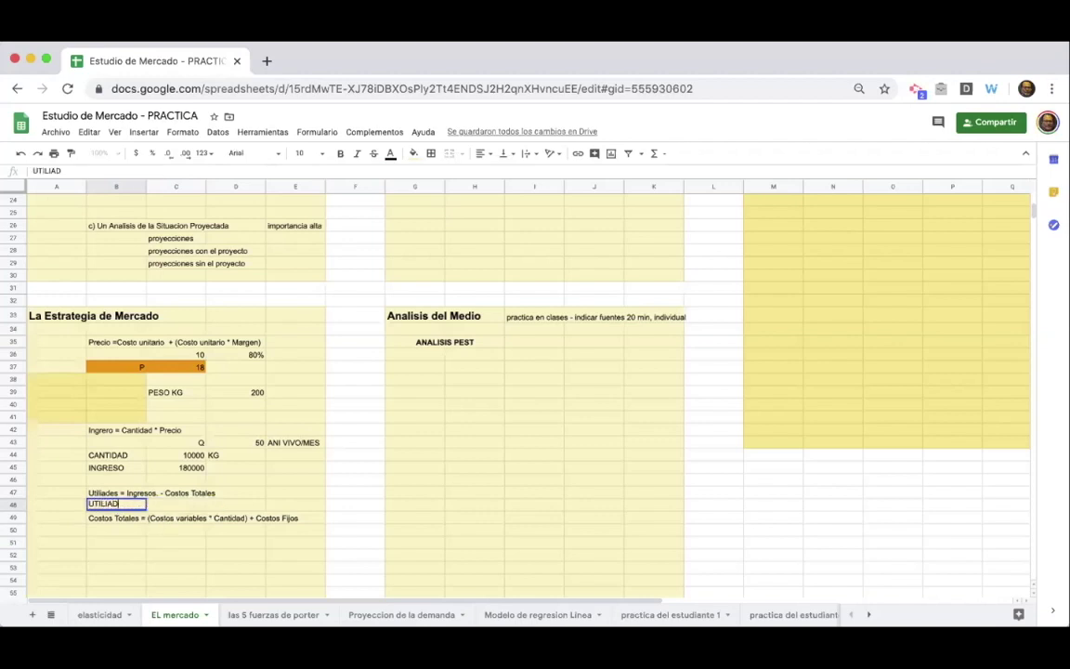
key("BackSpace")
key("BackSpace")
type("DAD")
Calculate the profit in C48 as the income in C45 minus the unit cost in C36 times the quantity in D43
type("=")
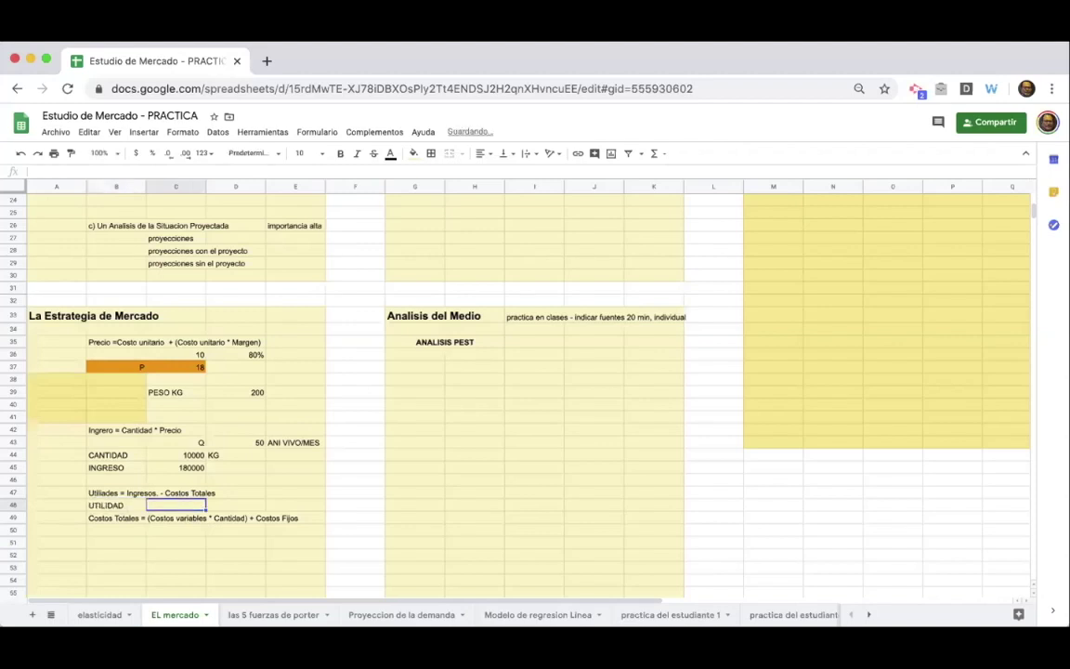
left_click(192, 469)
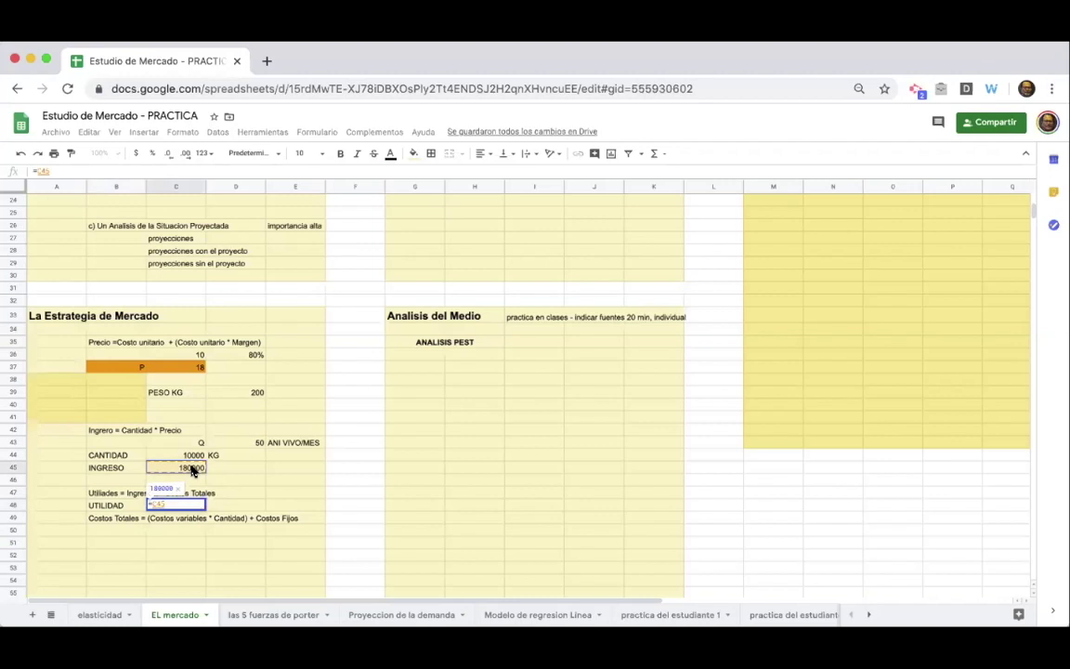
type("-")
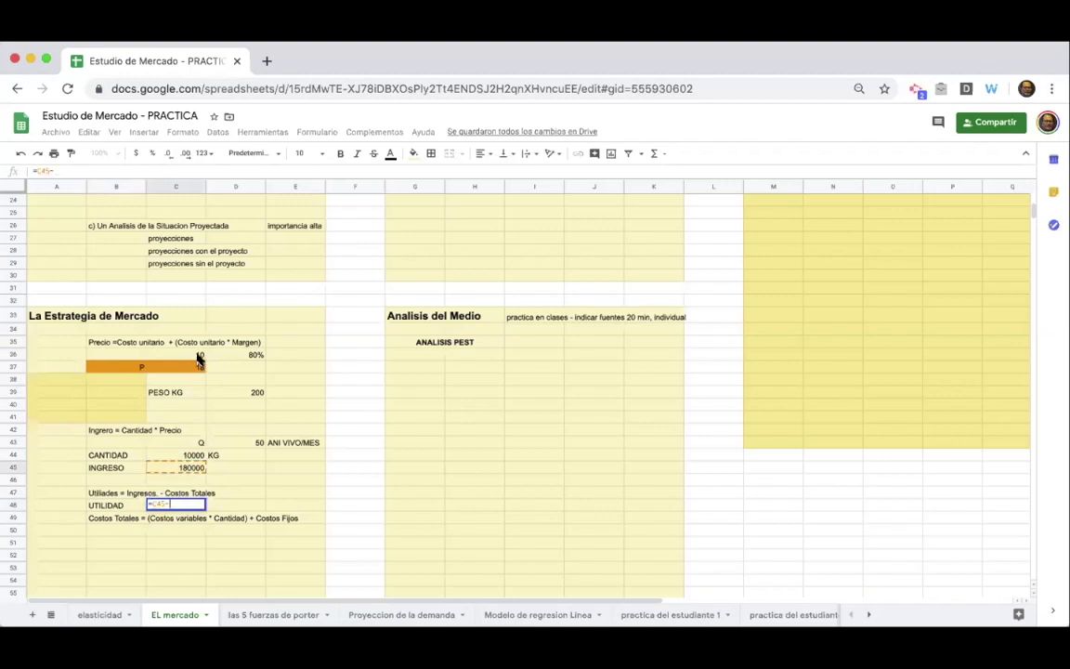
type("(")
left_click(189, 355)
type("*")
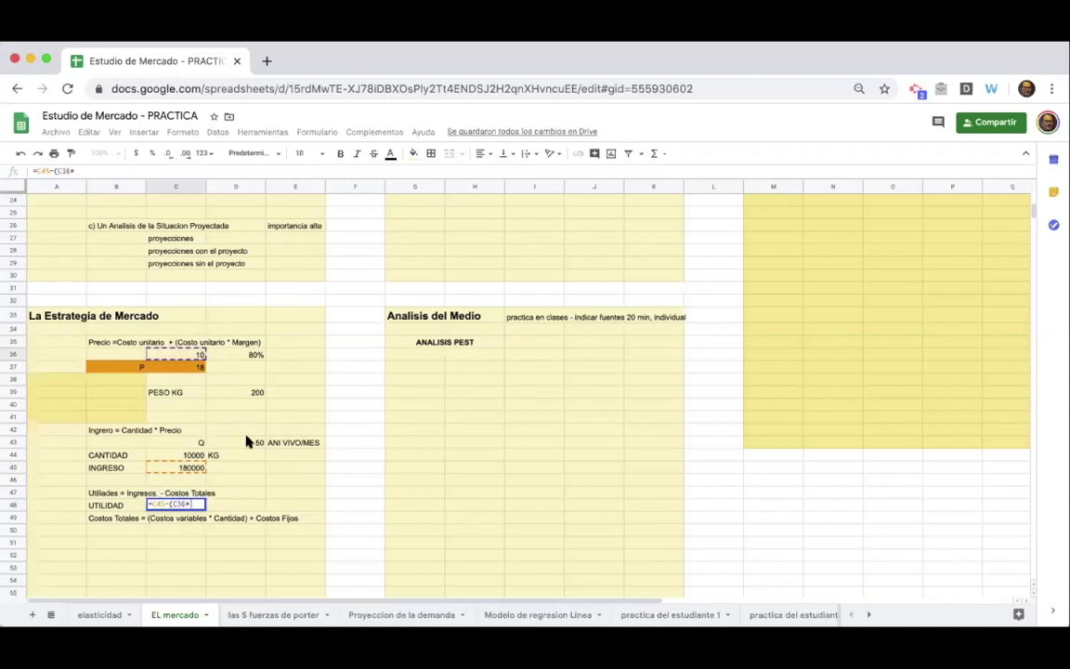
left_click(248, 442)
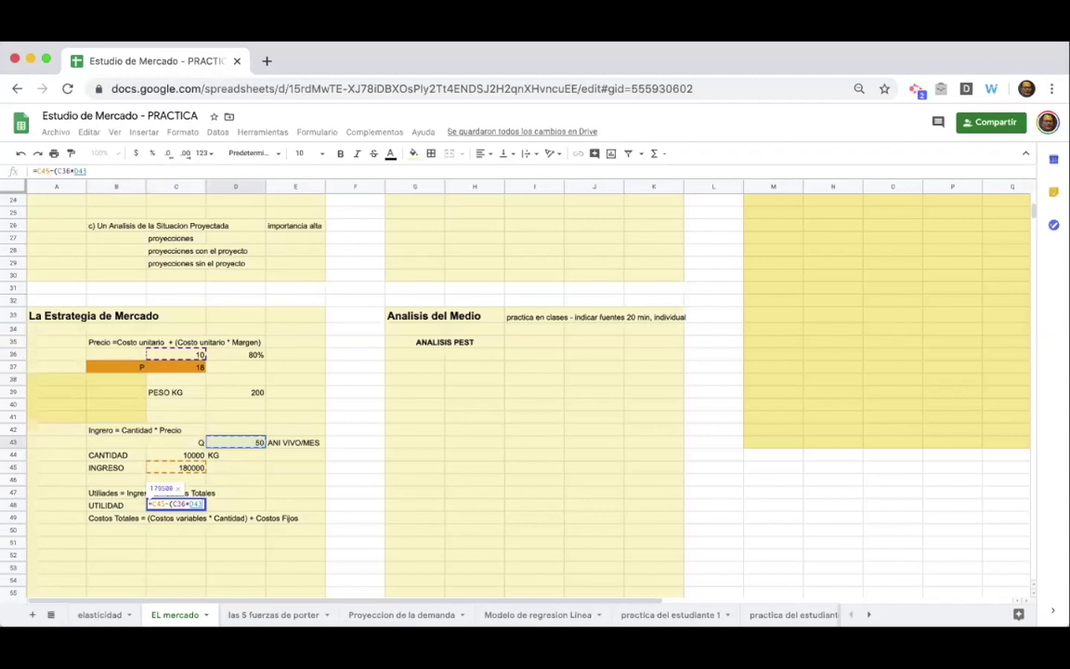
key("Return")
Extend the cost part of the C48 profit formula with the weight in D39, giving =C45-(C36*D43*D39)
left_click(191, 505)
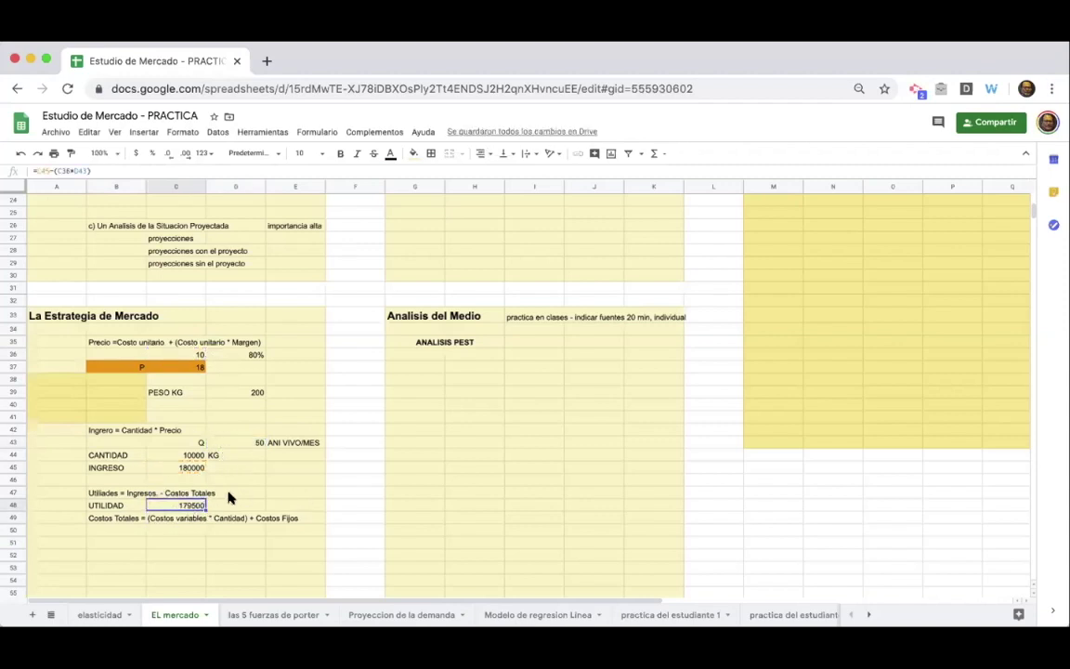
left_click(84, 169)
type("*")
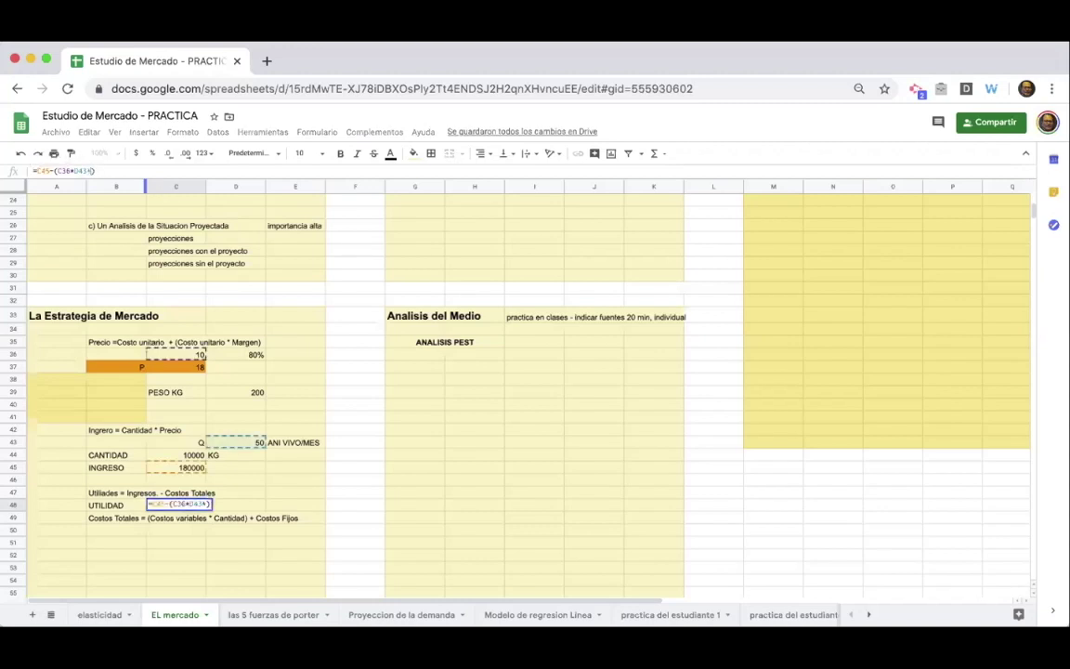
left_click(249, 396)
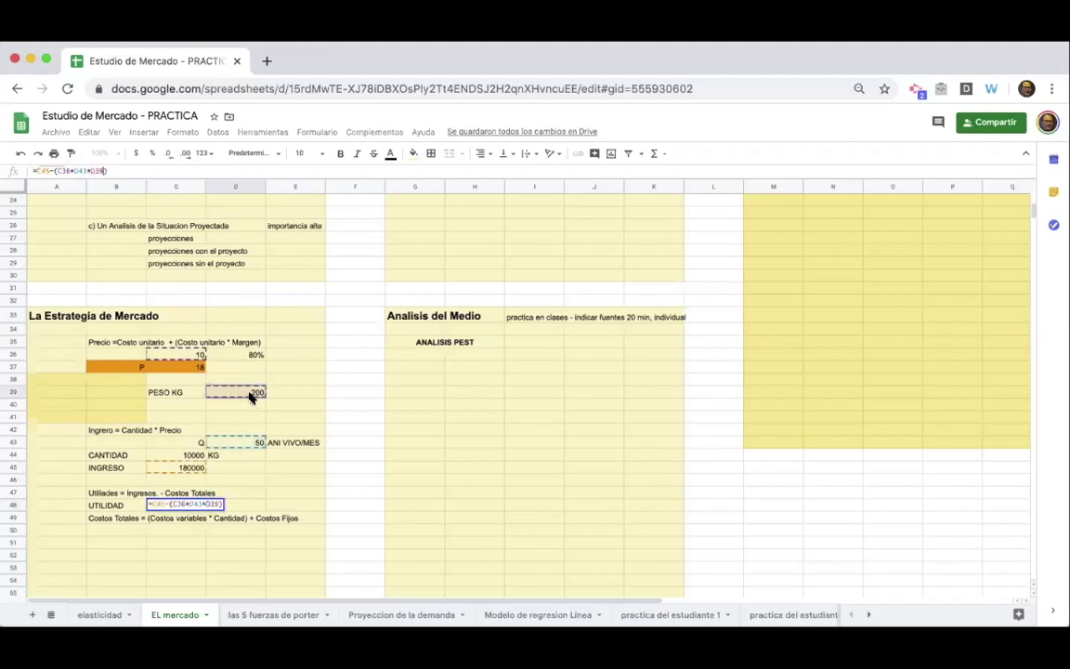
key("Return")
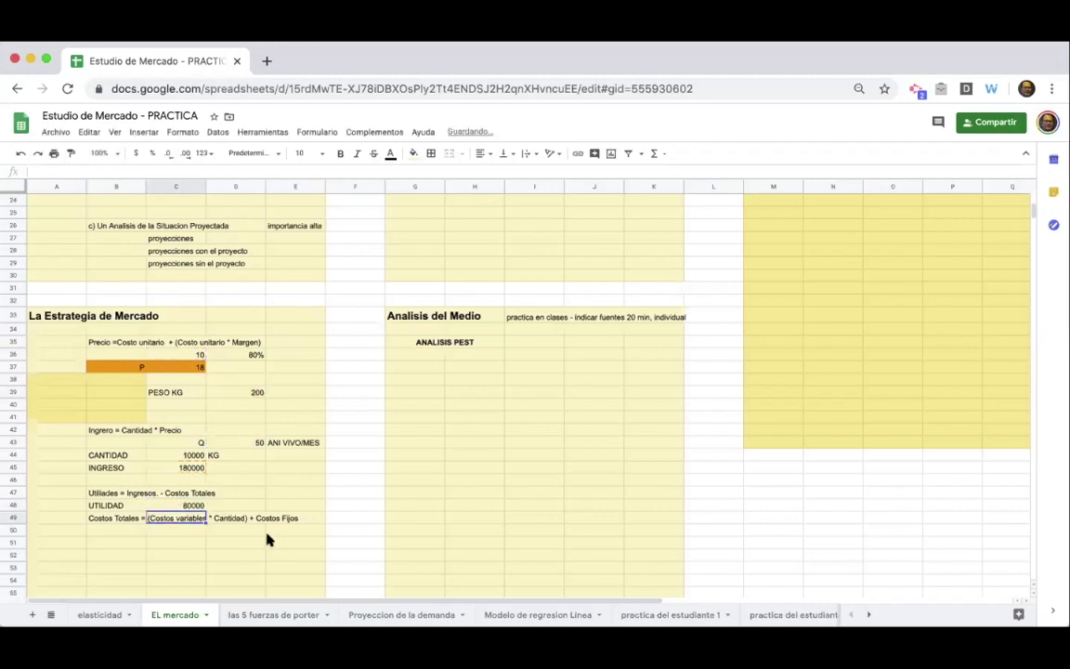
Move the Costos Totales formula text and its cell block down one row, so the text sits in B50
left_click(139, 506)
left_click_drag(130, 517, 231, 547)
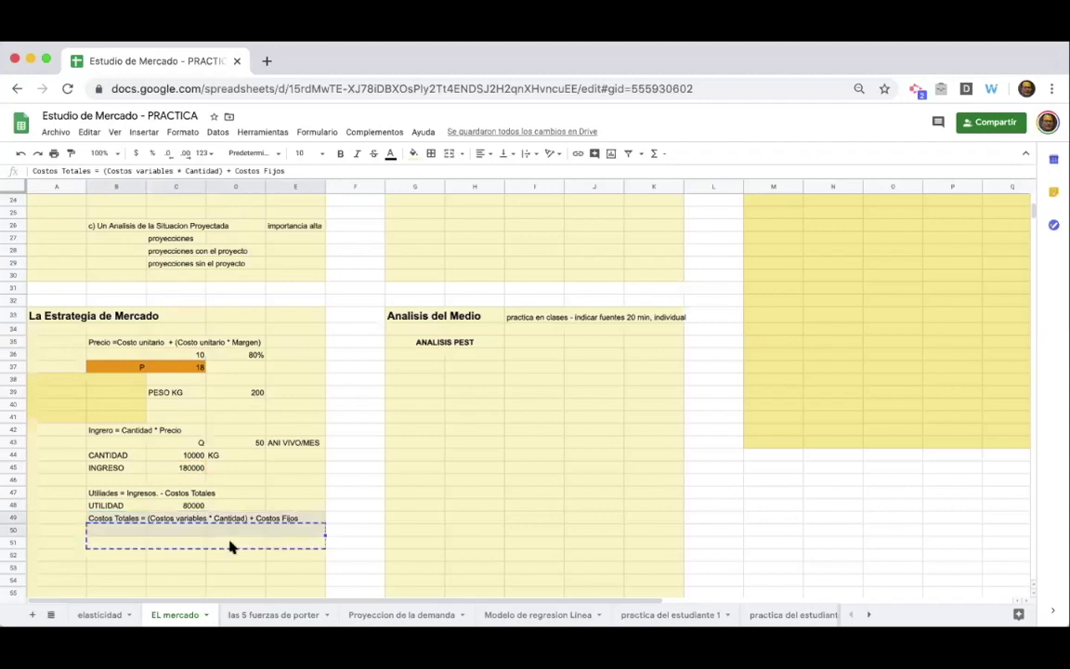
left_click(185, 503)
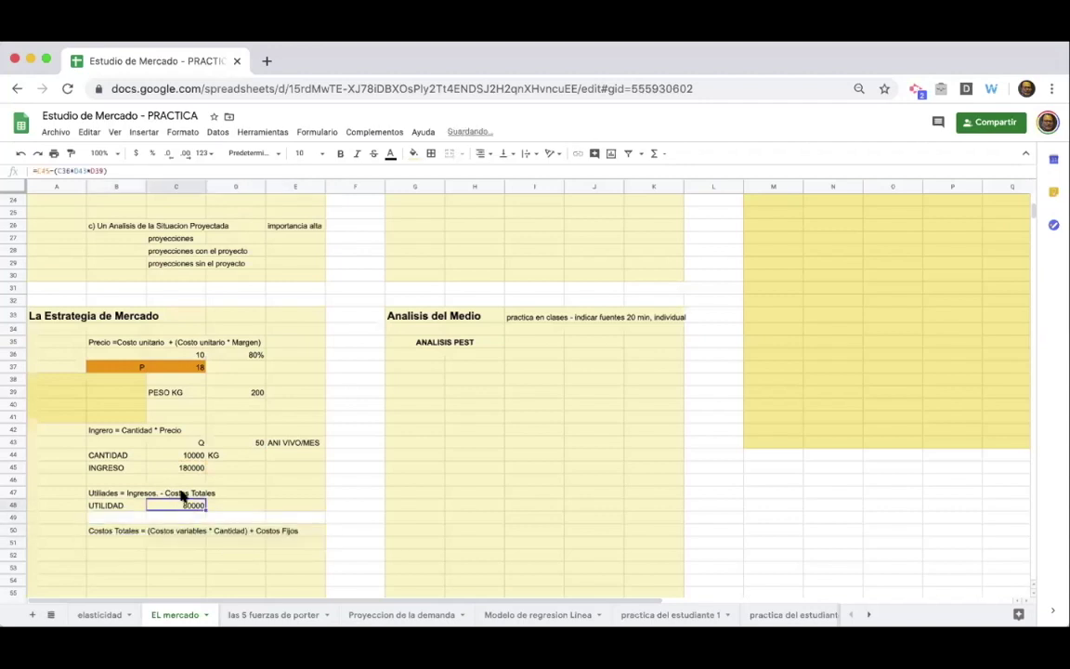
Review the unit cost, the profit and total cost formulas, and the Etapas del estudio de mercado and El consumidor sections
left_click(196, 357)
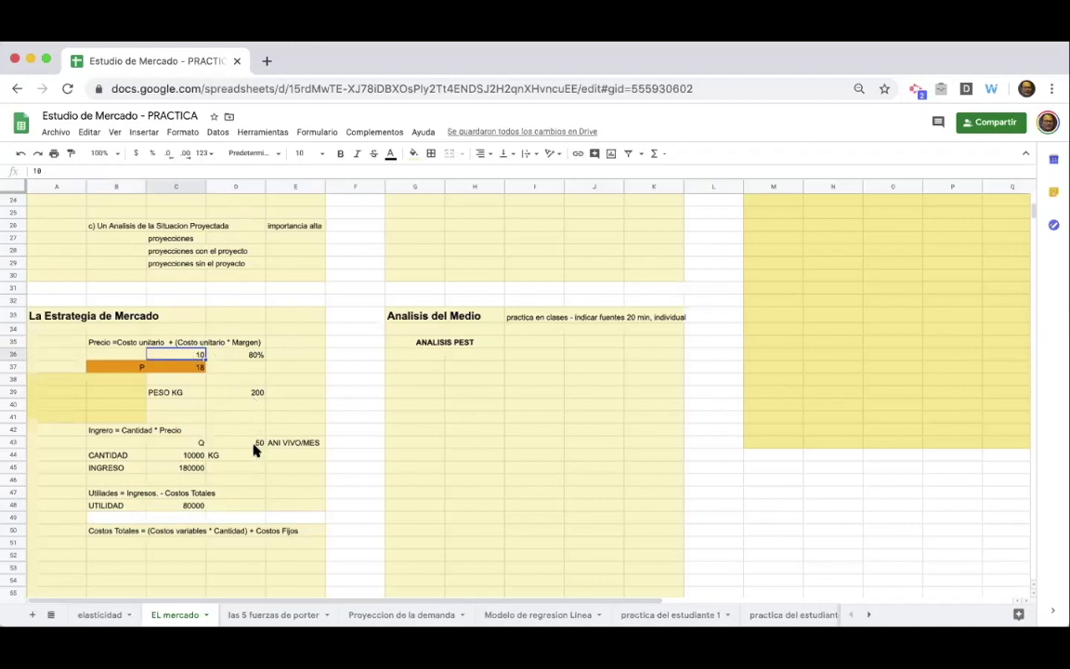
left_click(186, 505)
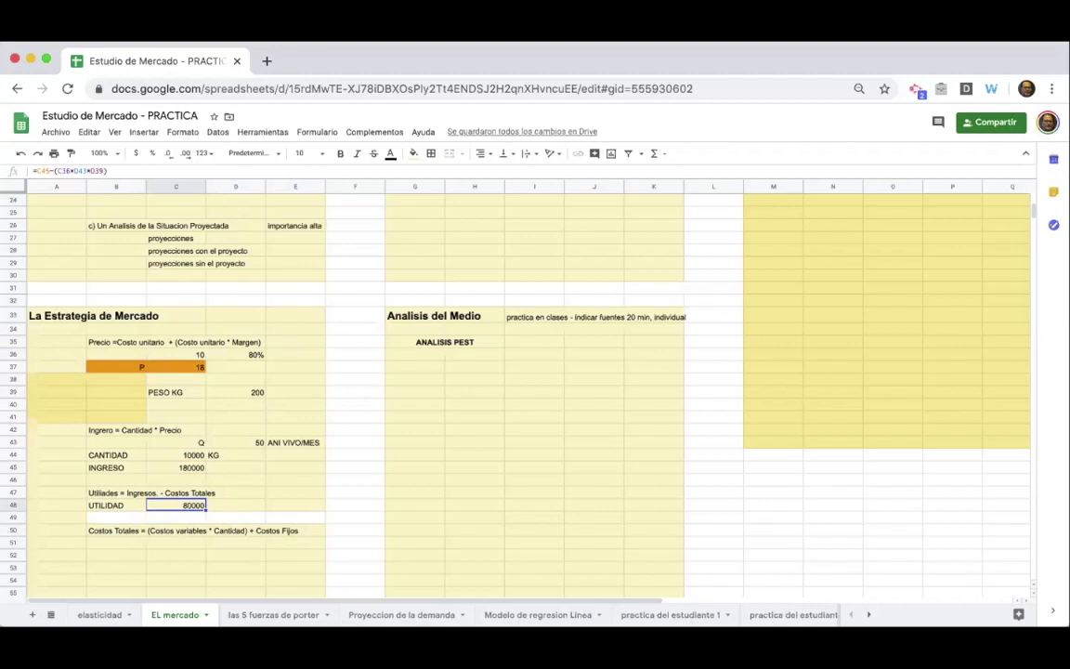
left_click(123, 521)
left_click(131, 529)
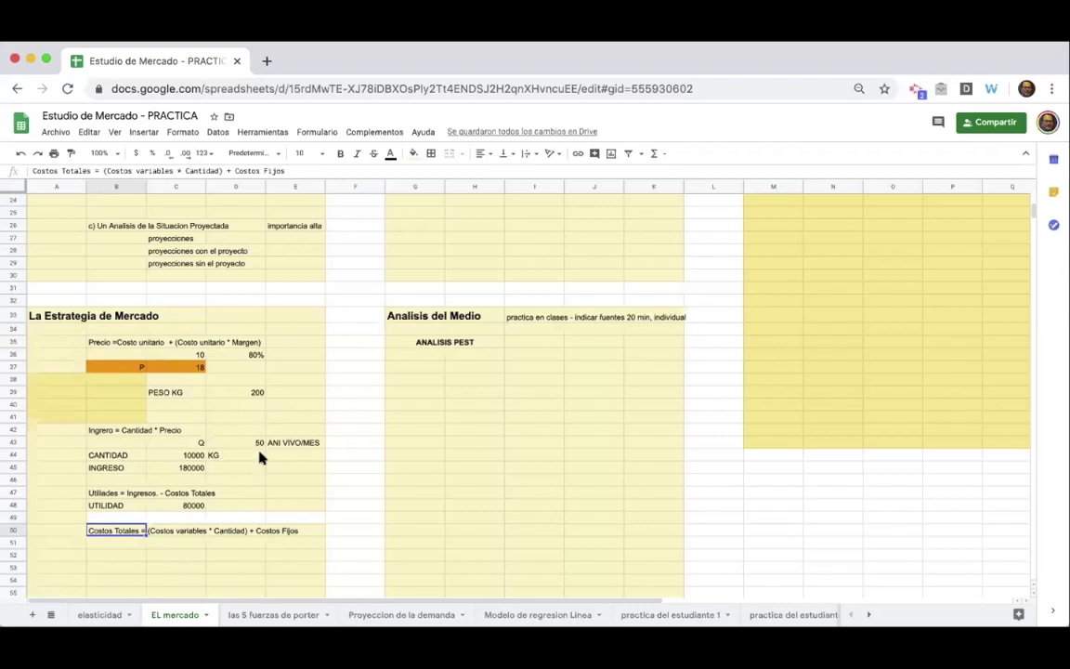
scroll(259, 427, "up", 1)
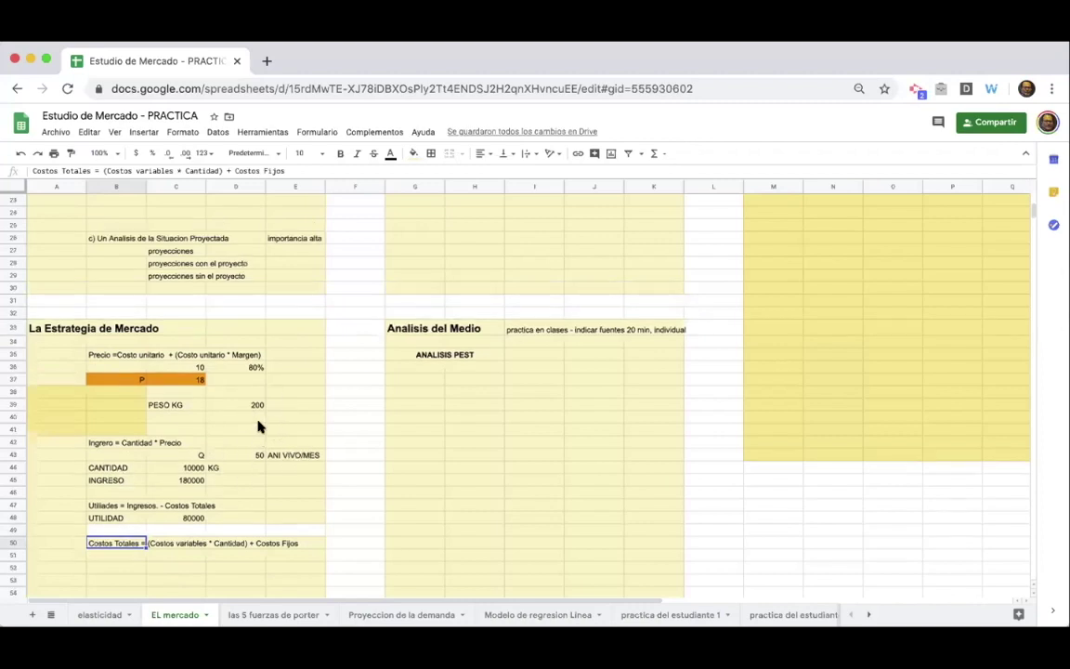
scroll(259, 426, "up", 4)
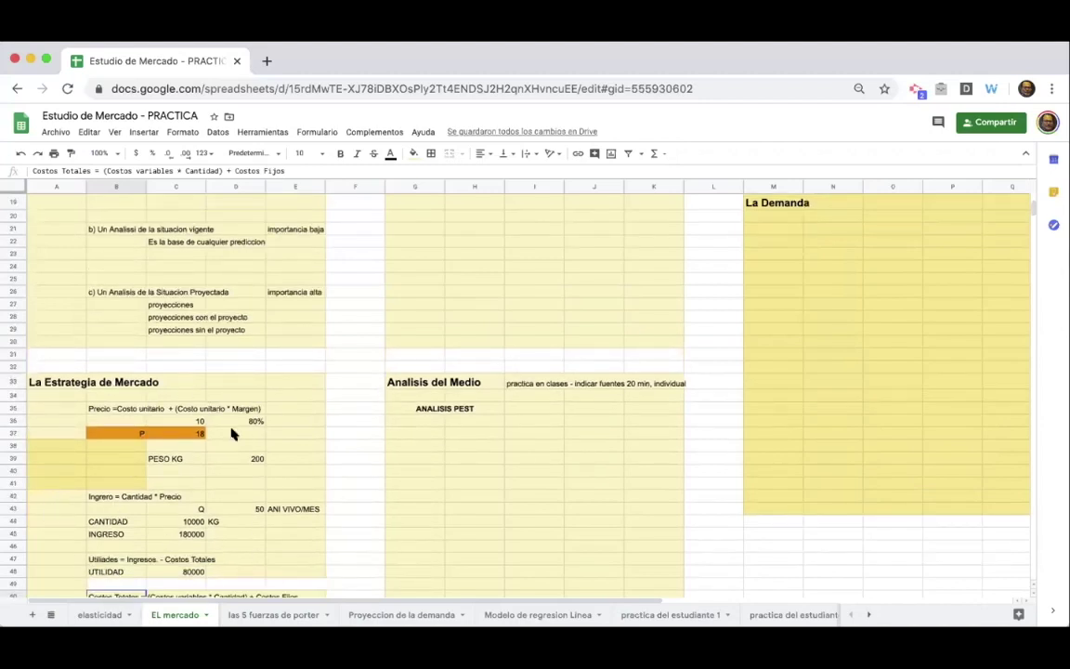
scroll(184, 354, "up", 12)
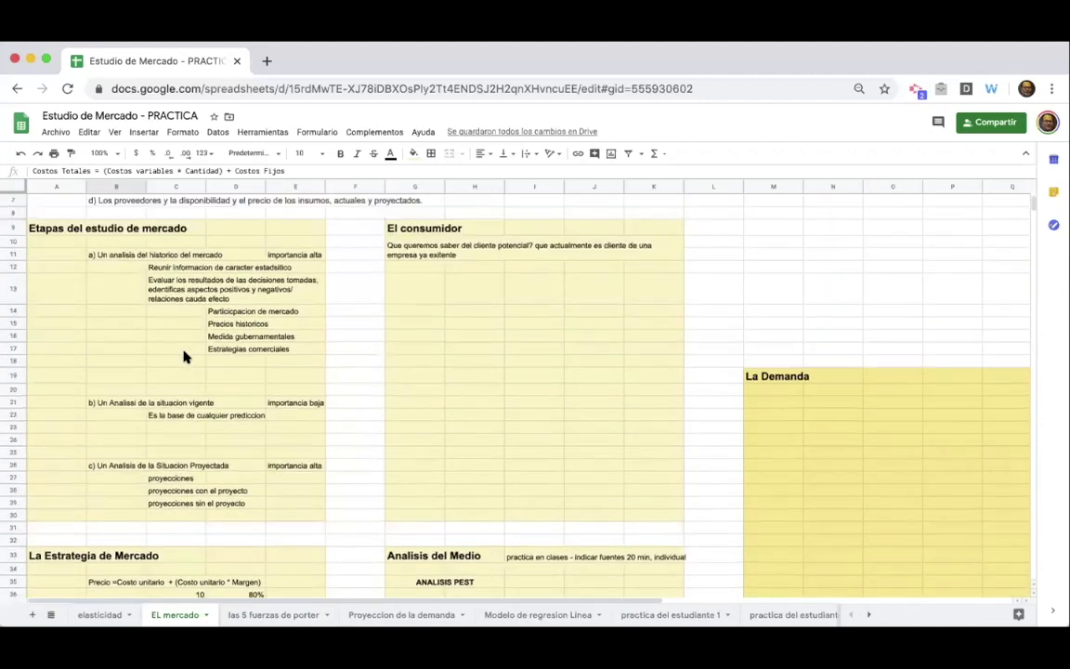
scroll(176, 557, "down", 1)
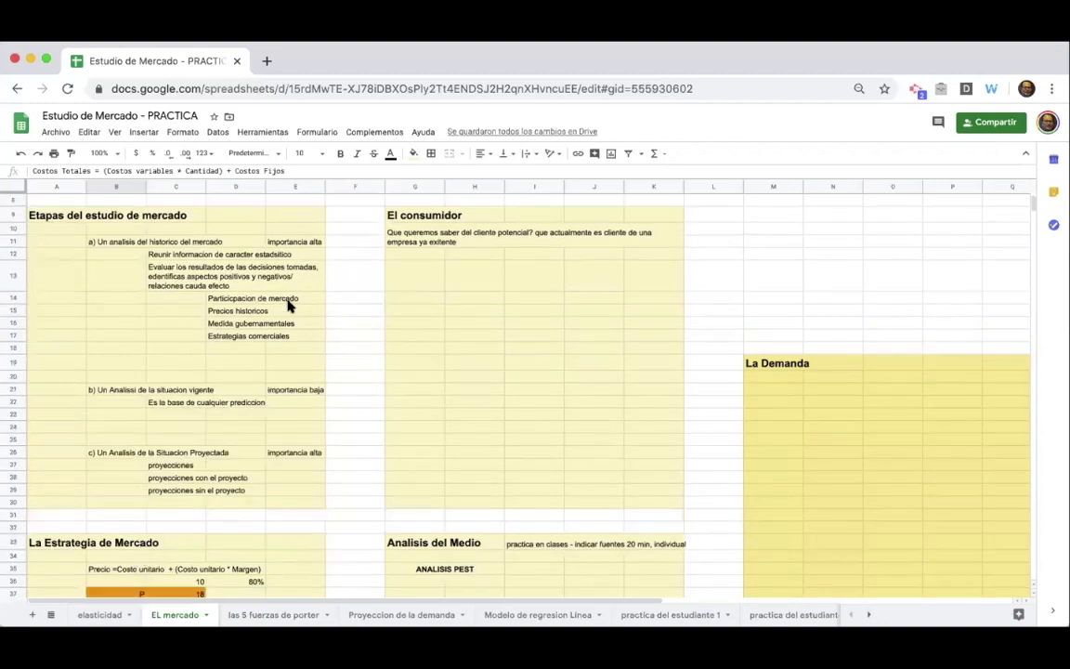
left_click(417, 239)
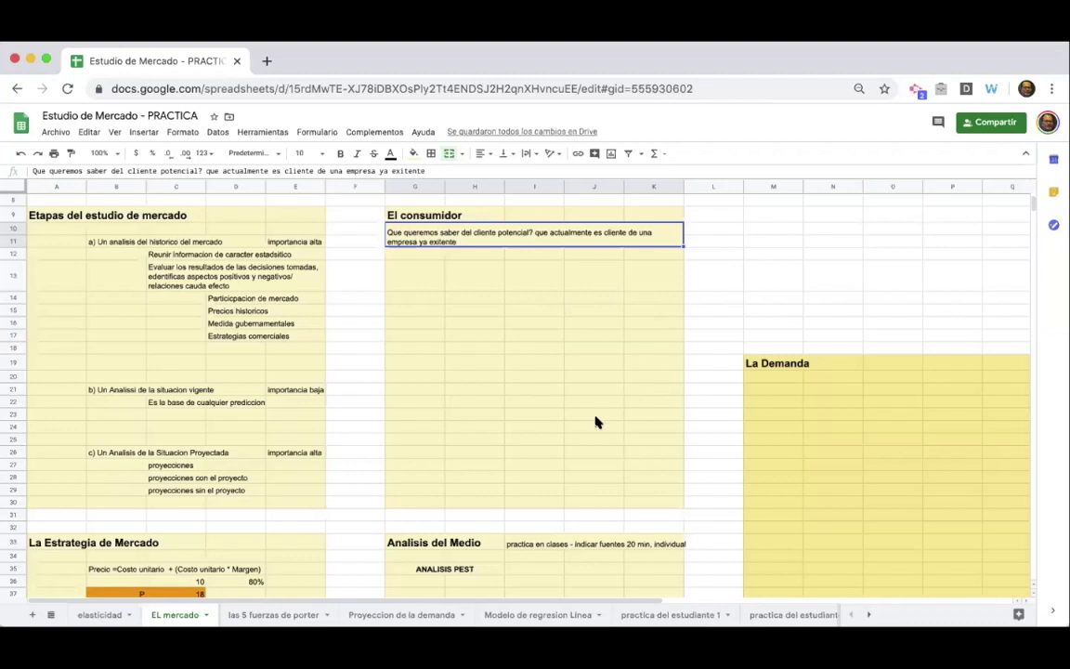
scroll(597, 421, "down", 2)
scroll(597, 420, "up", 2)
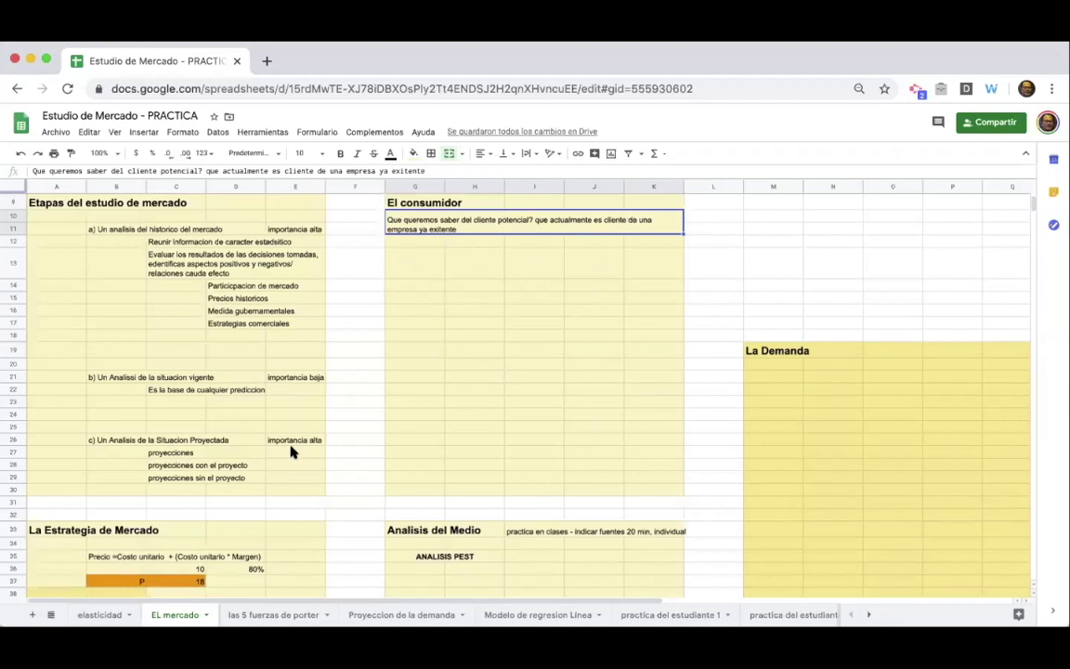
scroll(291, 452, "down", 2)
scroll(281, 506, "up", 3)
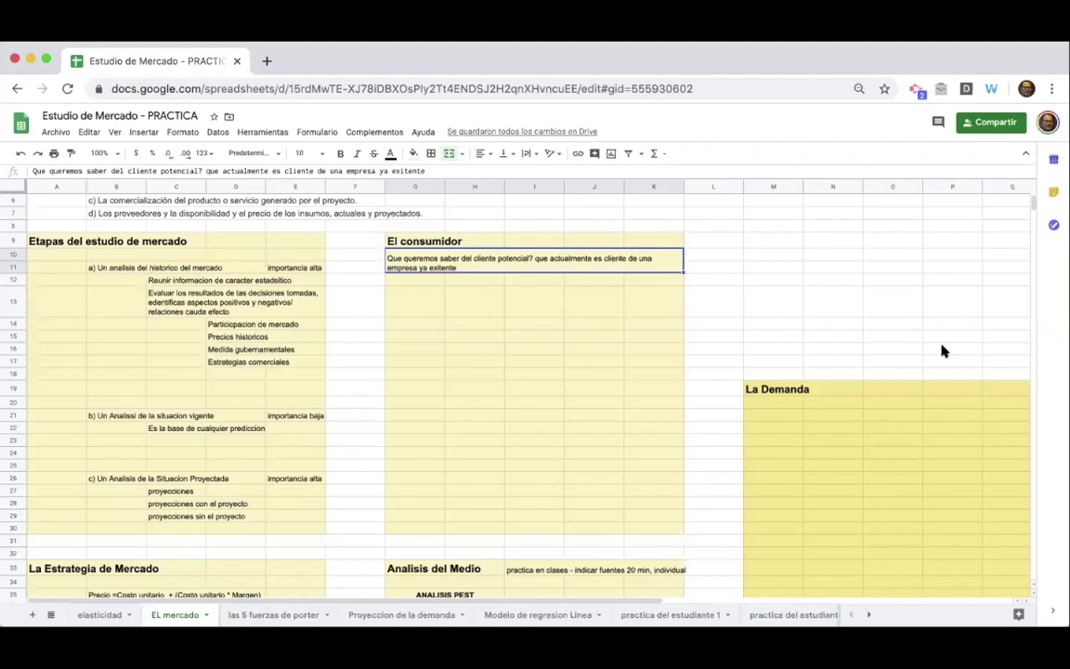
Format the Q label and its quantity in C43:D43 with a red fill and bold white text
scroll(585, 398, "down", 5)
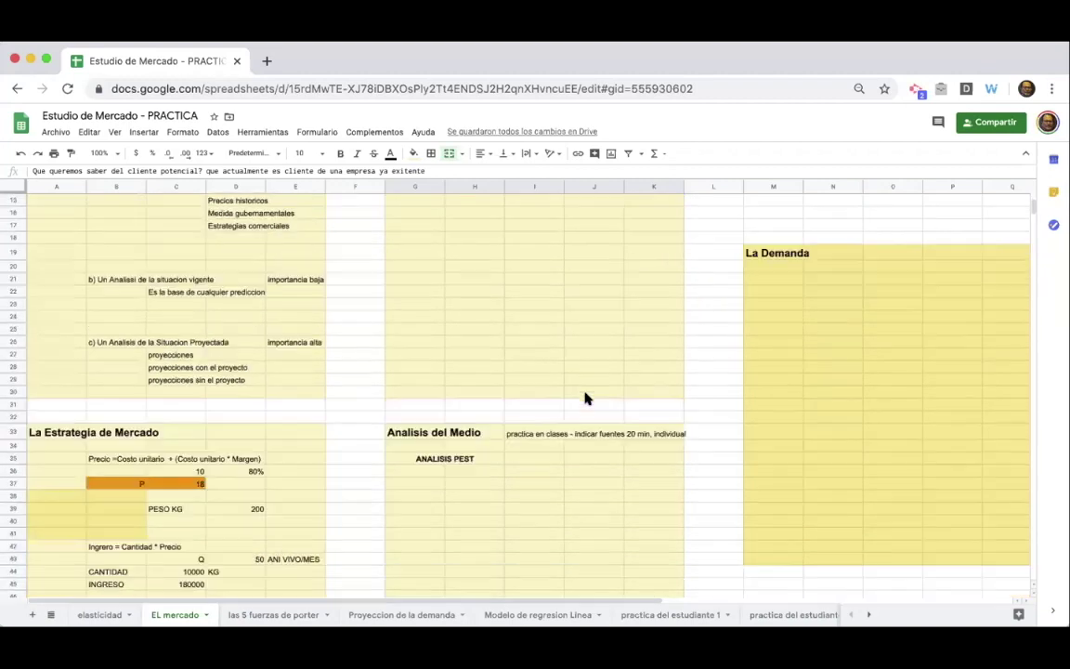
scroll(585, 398, "down", 1)
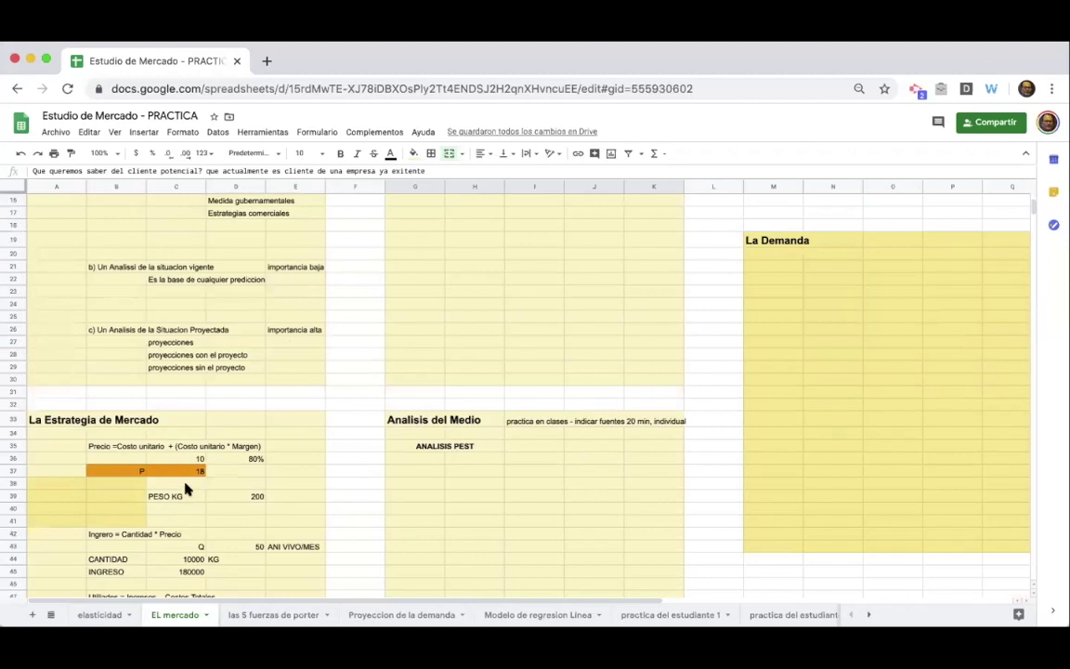
left_click(190, 546)
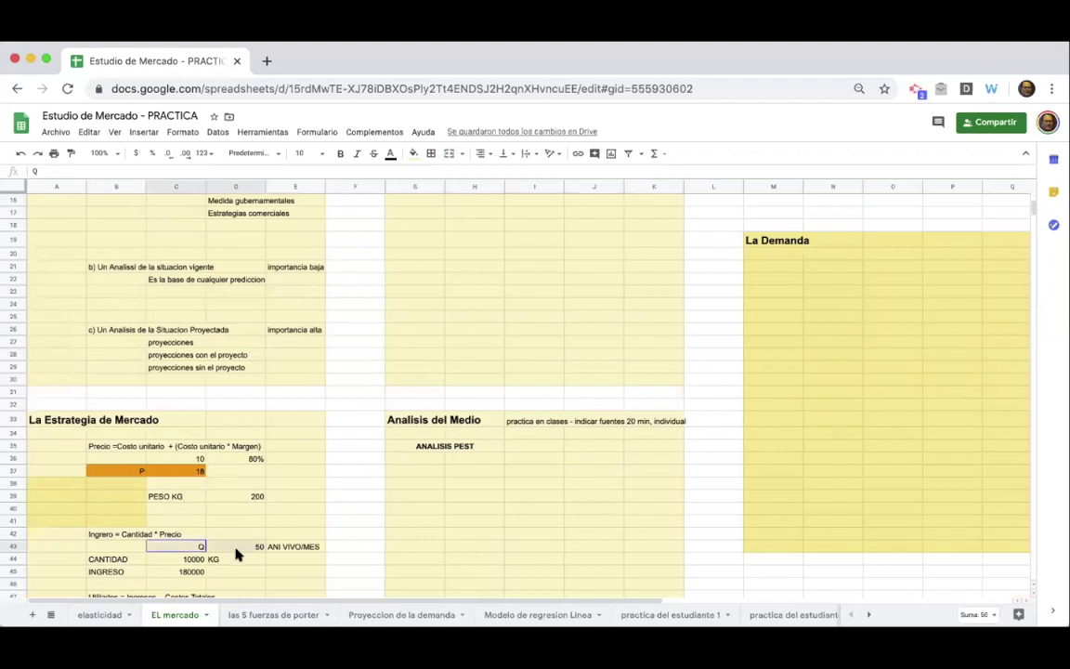
left_click(413, 153)
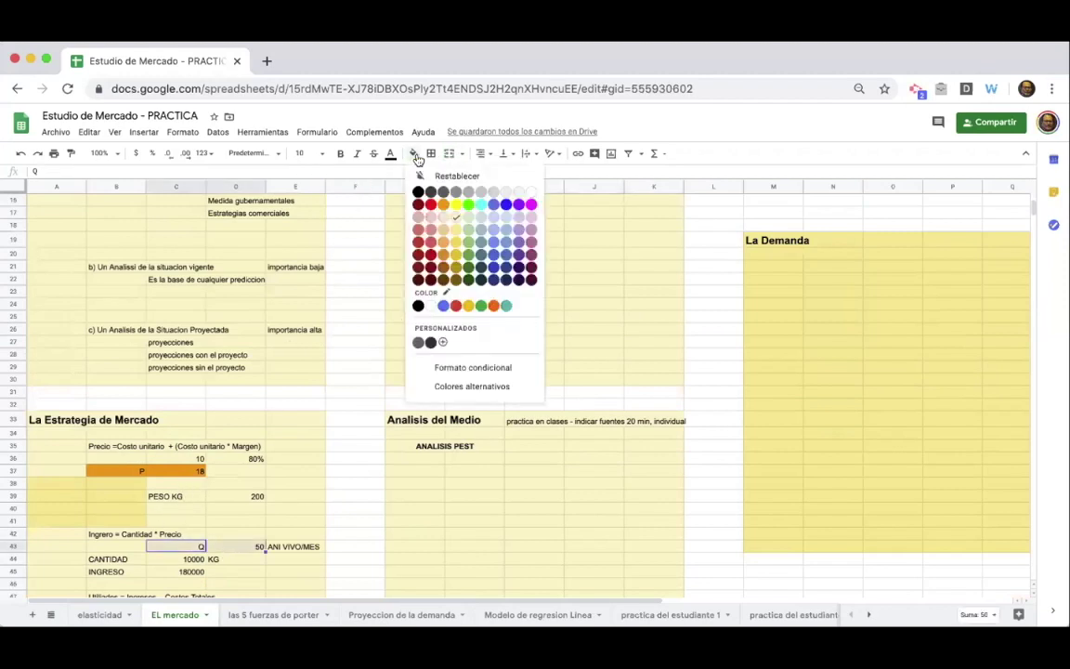
left_click(390, 154)
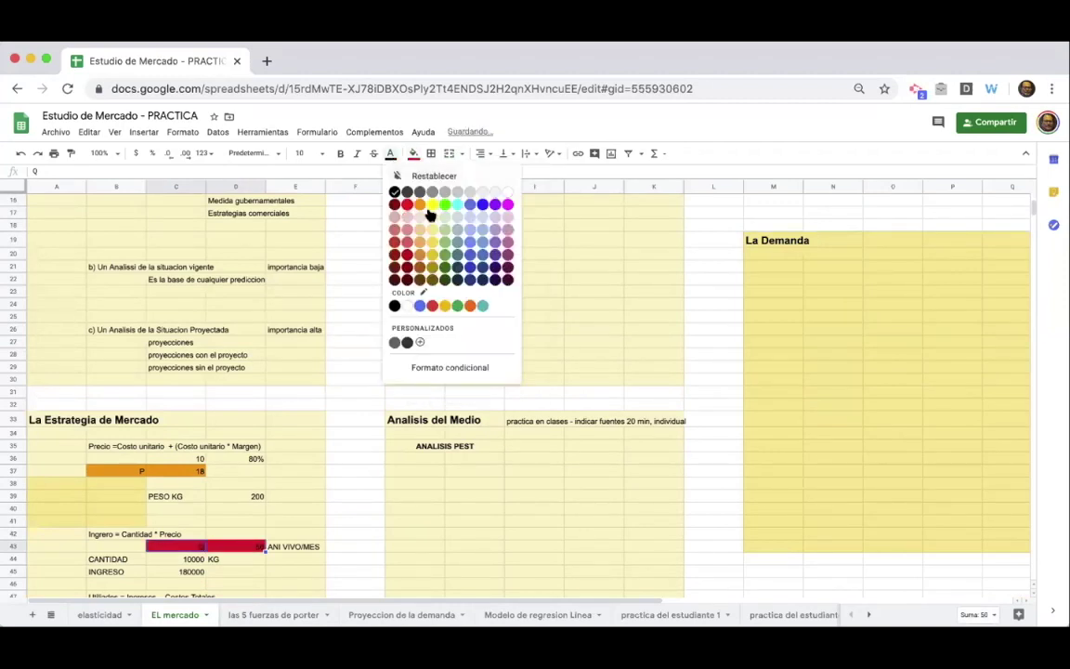
left_click(455, 173)
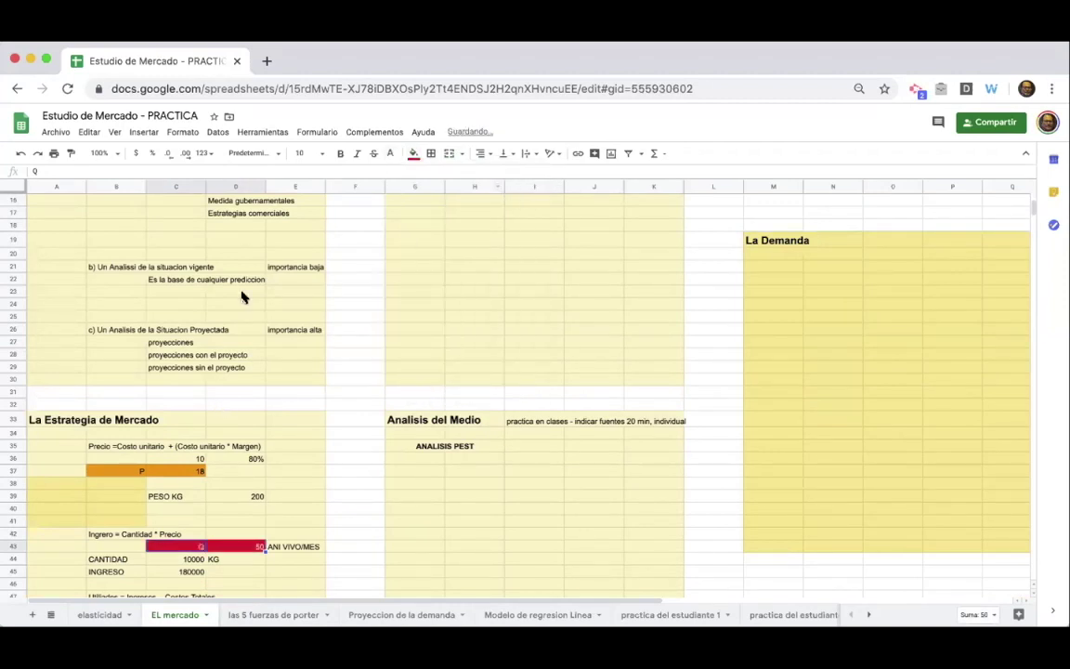
left_click(341, 154)
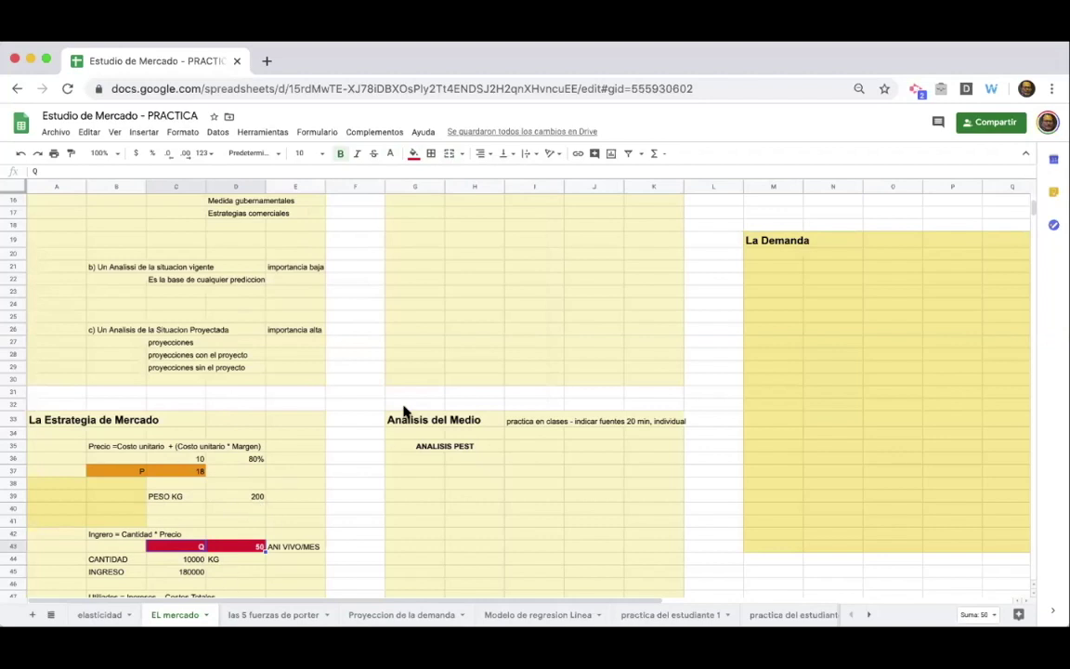
Extend the red fill across C43:E43 so it also covers the ANI VIVO/MES label
scroll(404, 411, "up", 2)
scroll(404, 411, "down", 2)
left_click_drag(263, 547, 294, 550)
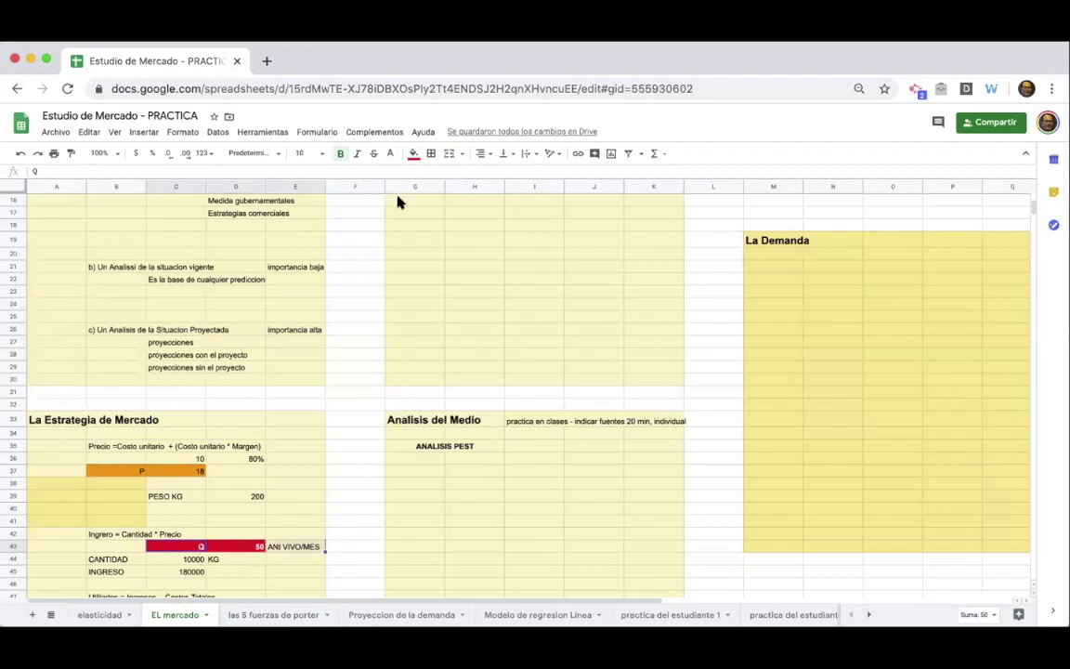
left_click(413, 154)
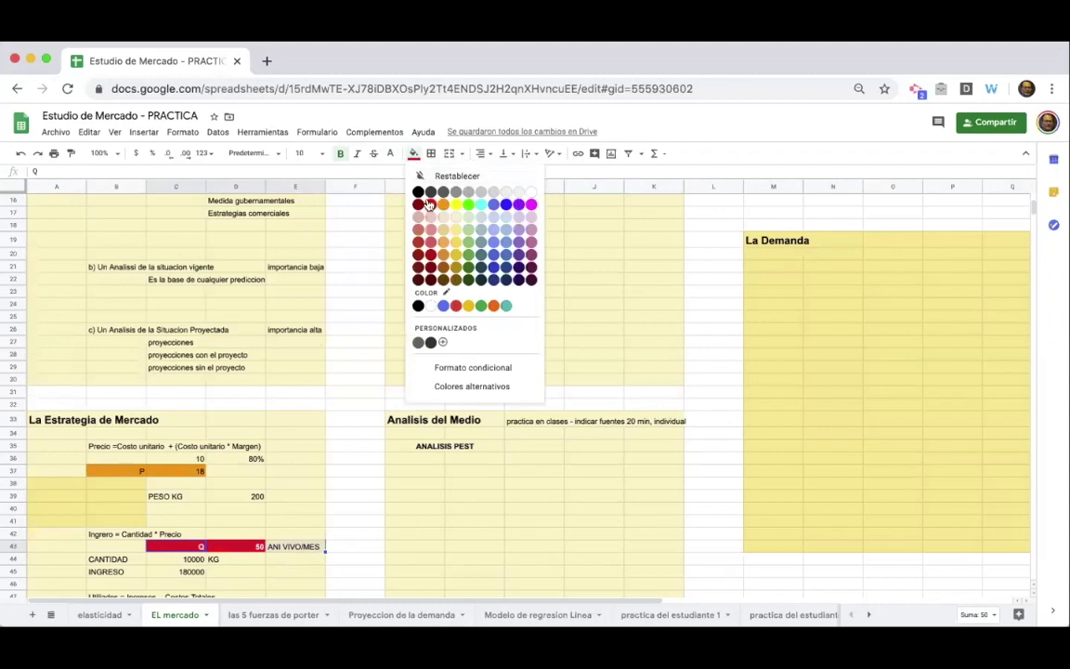
left_click(431, 203)
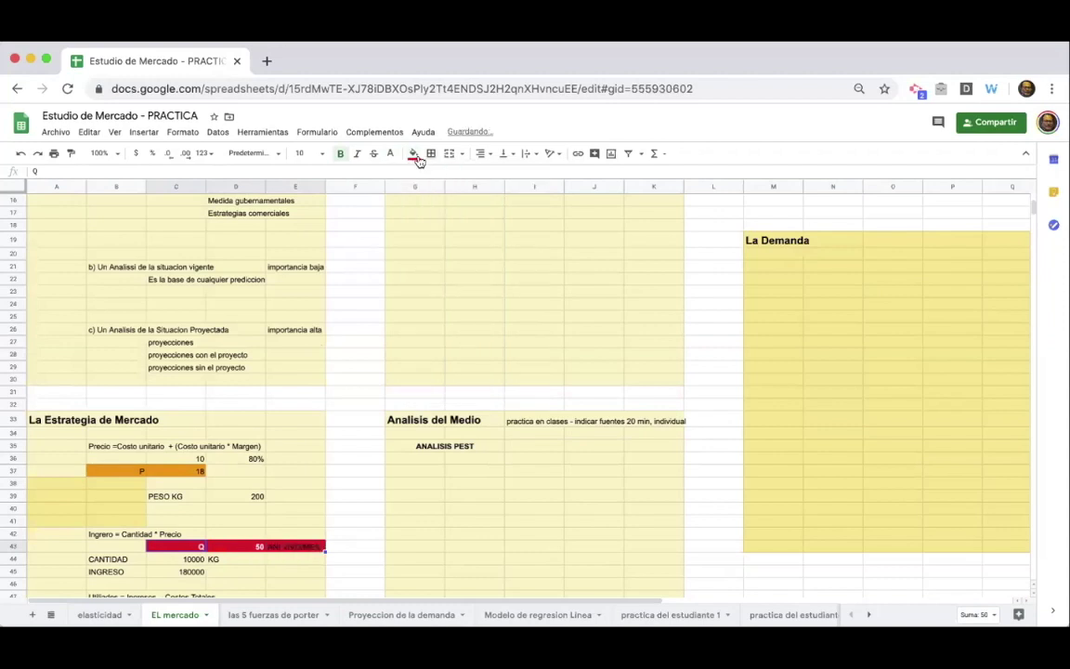
left_click(413, 153)
left_click(474, 174)
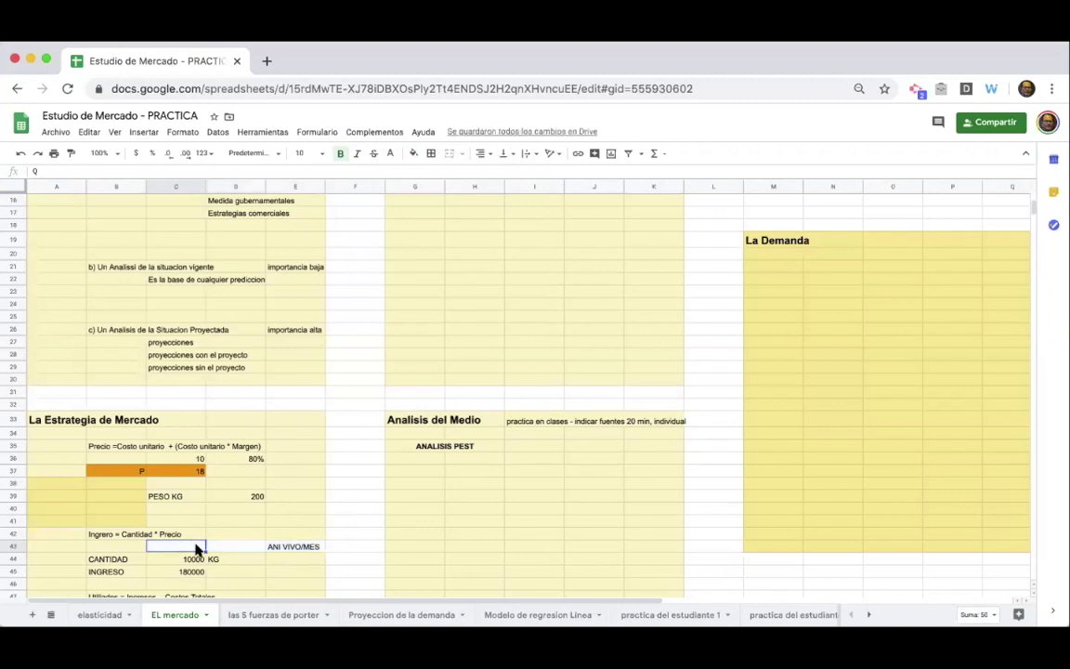
left_click(412, 154)
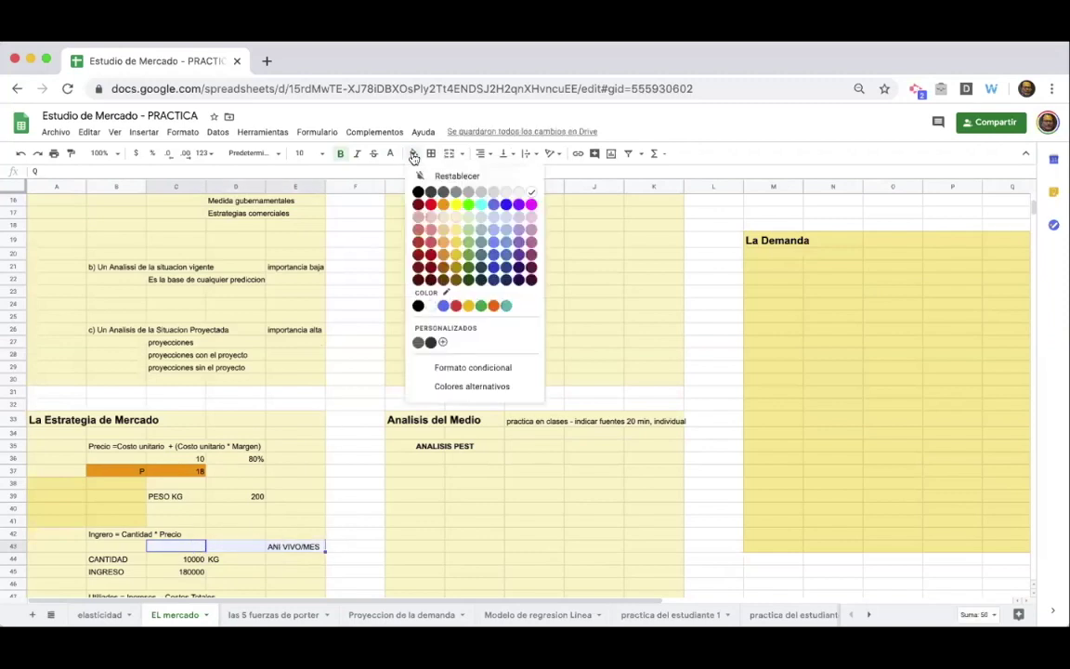
left_click(427, 203)
Make all the text in C43:E43 white and bold
left_click(390, 153)
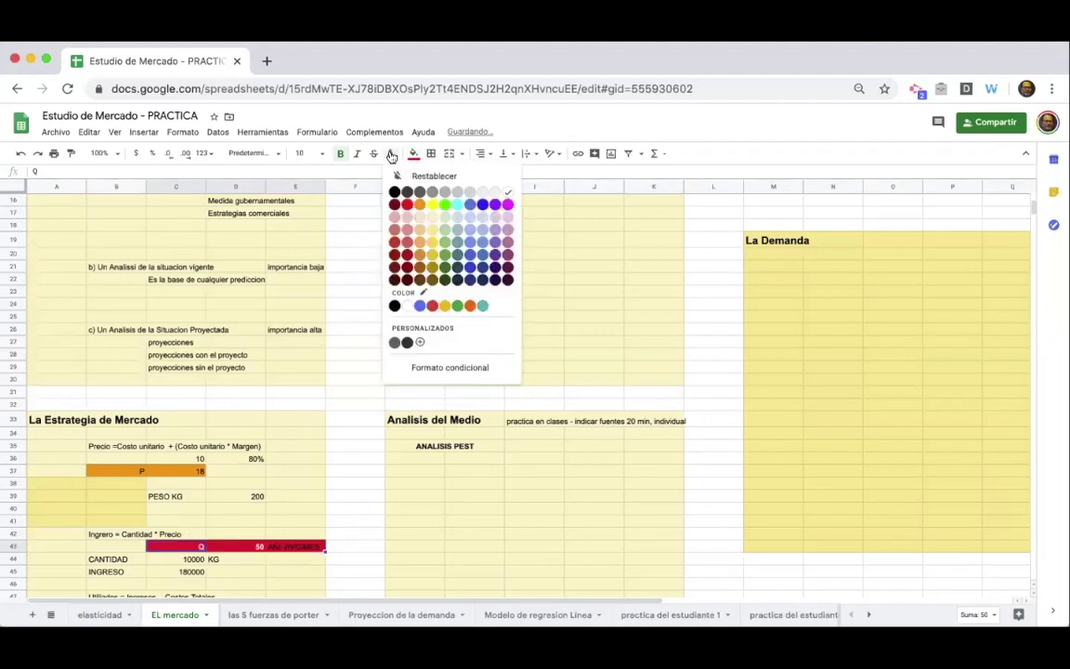
left_click(506, 188)
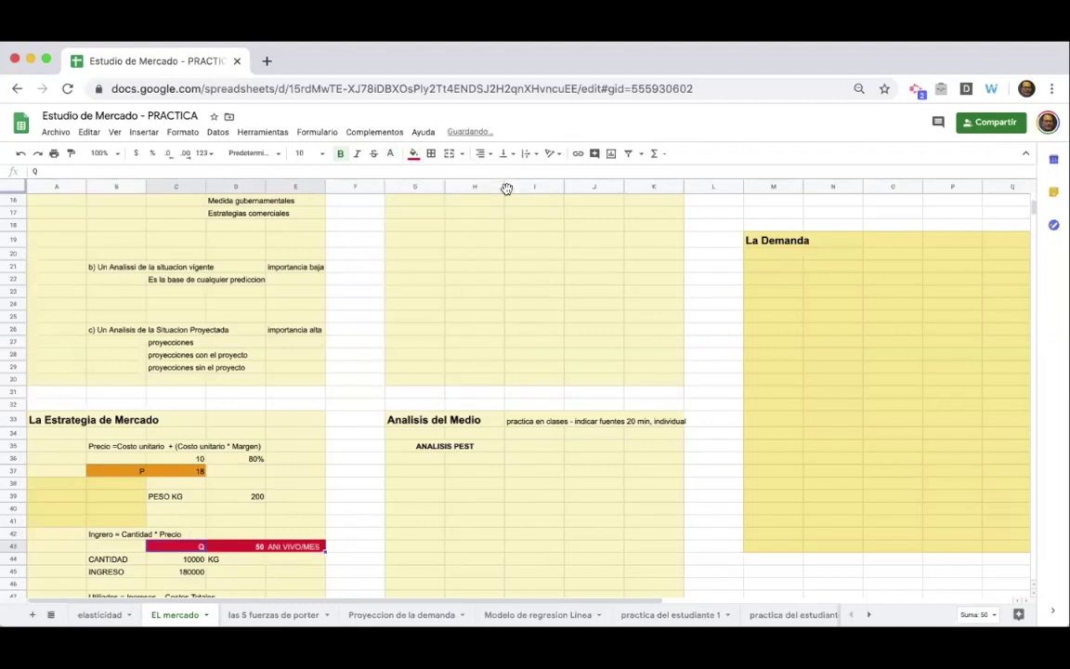
left_click(337, 155)
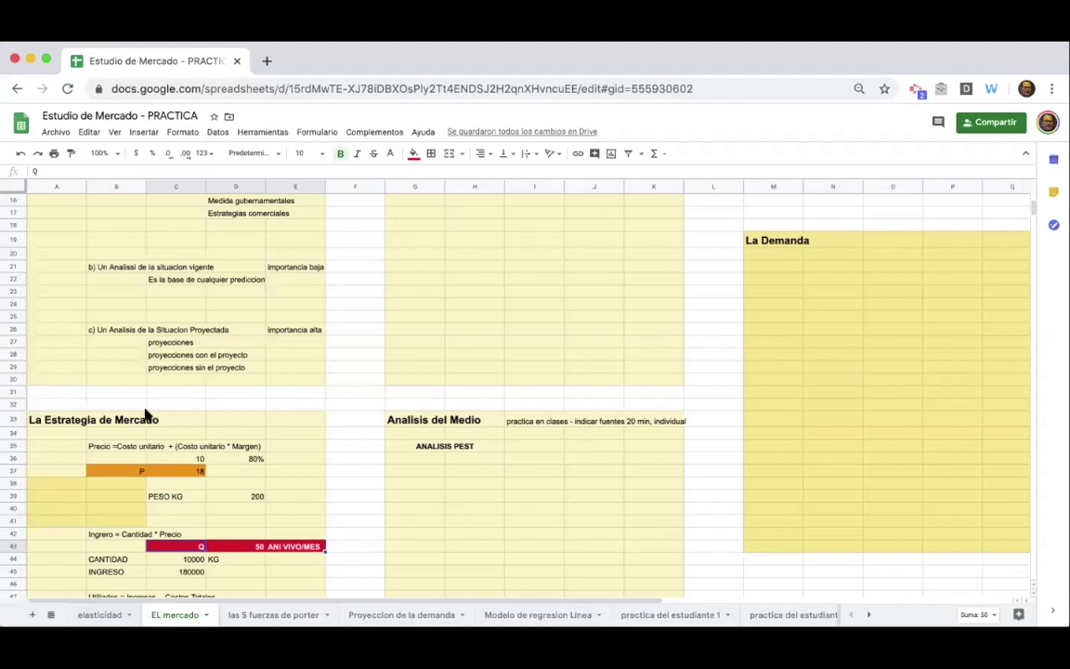
Review the El consumidor question about the potential client alongside the Etapas del estudio de mercado and La Estrategia de Mercado sections
scroll(372, 348, "up", 2)
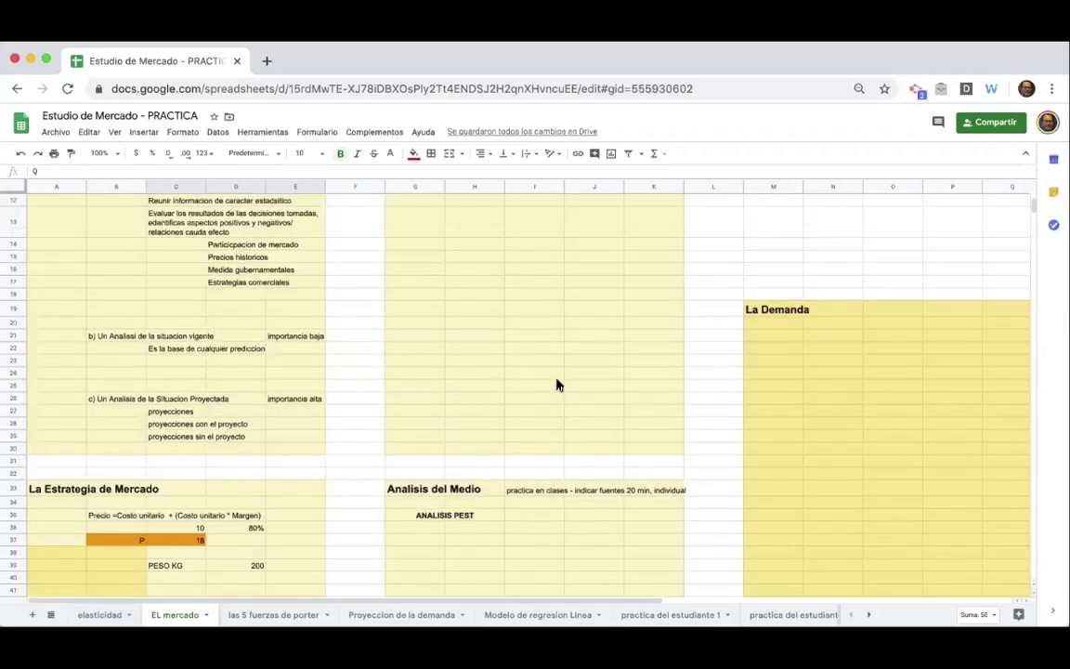
scroll(520, 297, "up", 2)
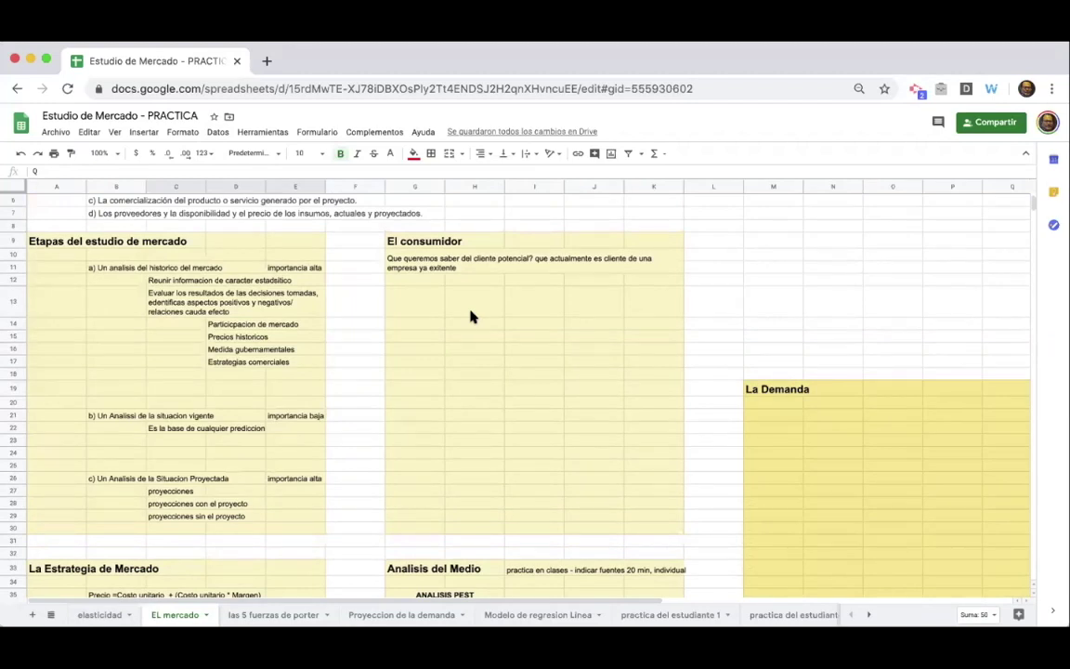
scroll(471, 316, "down", 4)
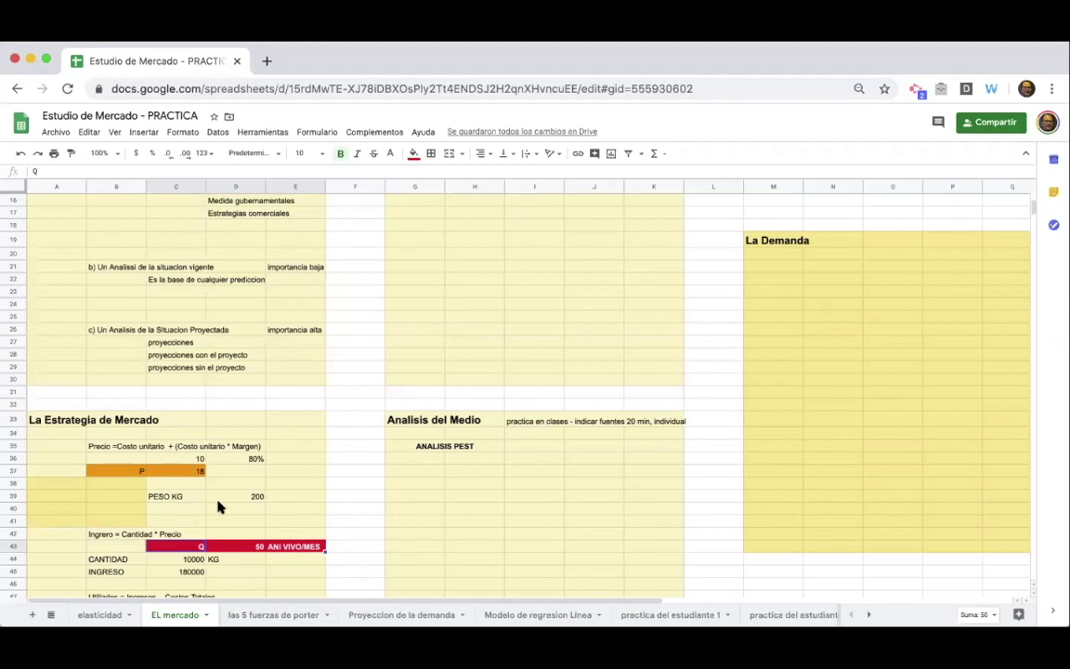
scroll(219, 506, "up", 1)
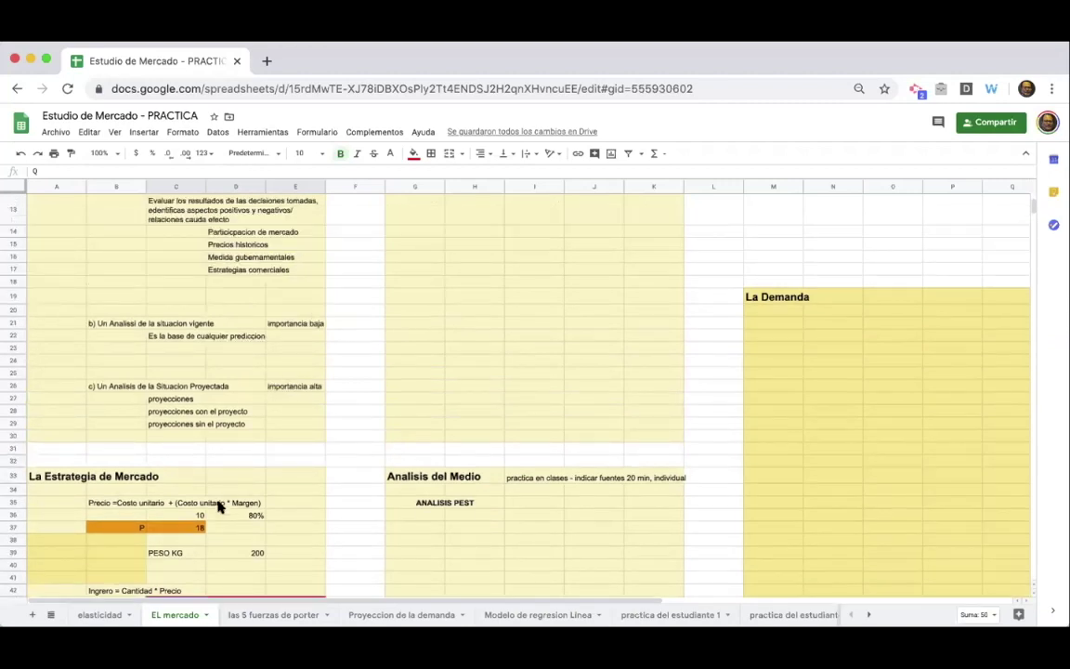
scroll(558, 258, "up", 2)
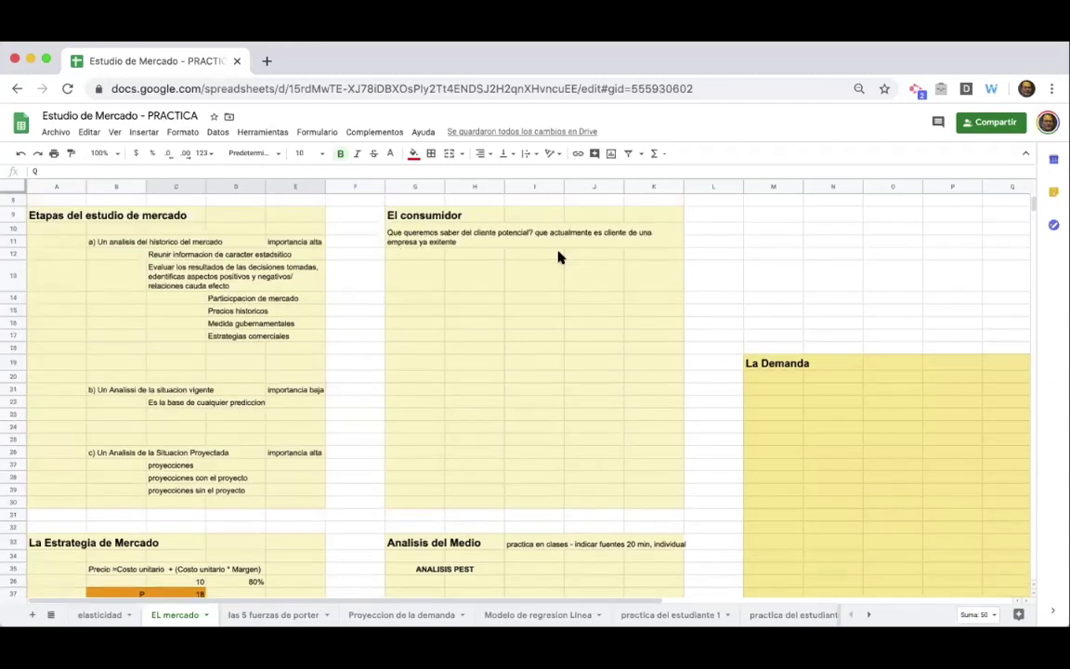
left_click(486, 232)
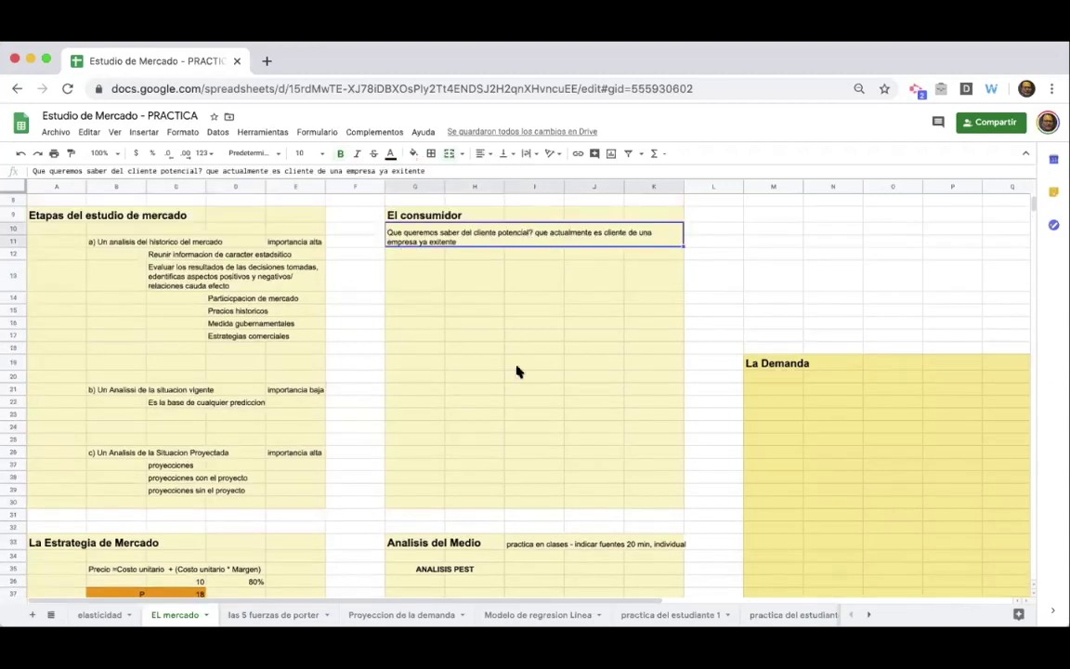
scroll(518, 372, "down", 2)
scroll(518, 371, "down", 1)
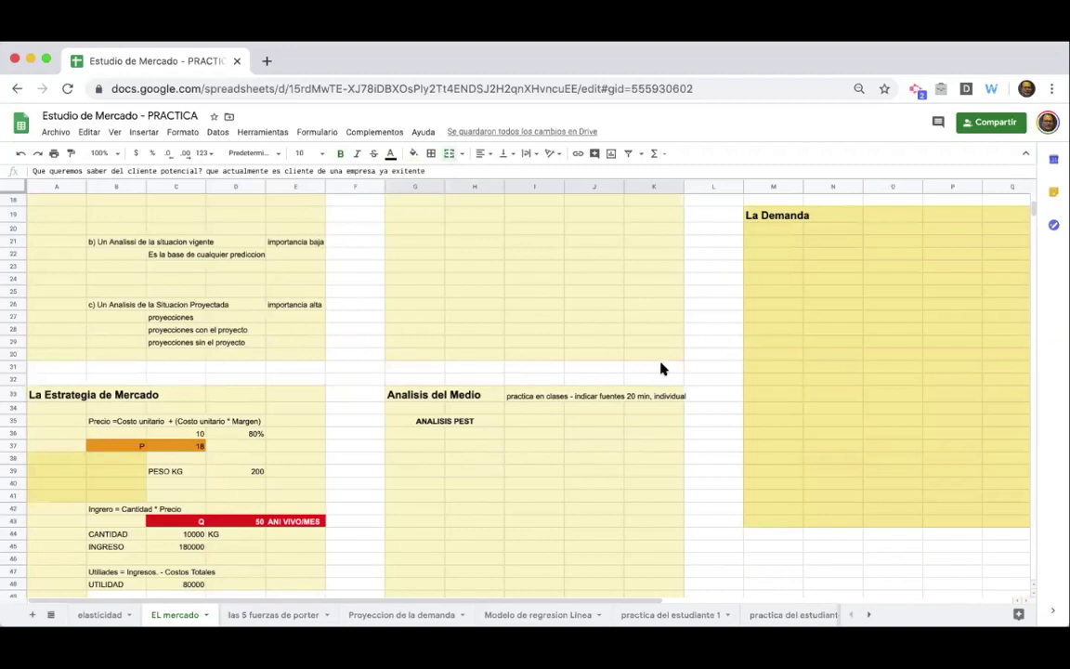
Enter POLITICAS in G37 as the first factor under the ANALISIS PEST heading
scroll(684, 357, "right", 3)
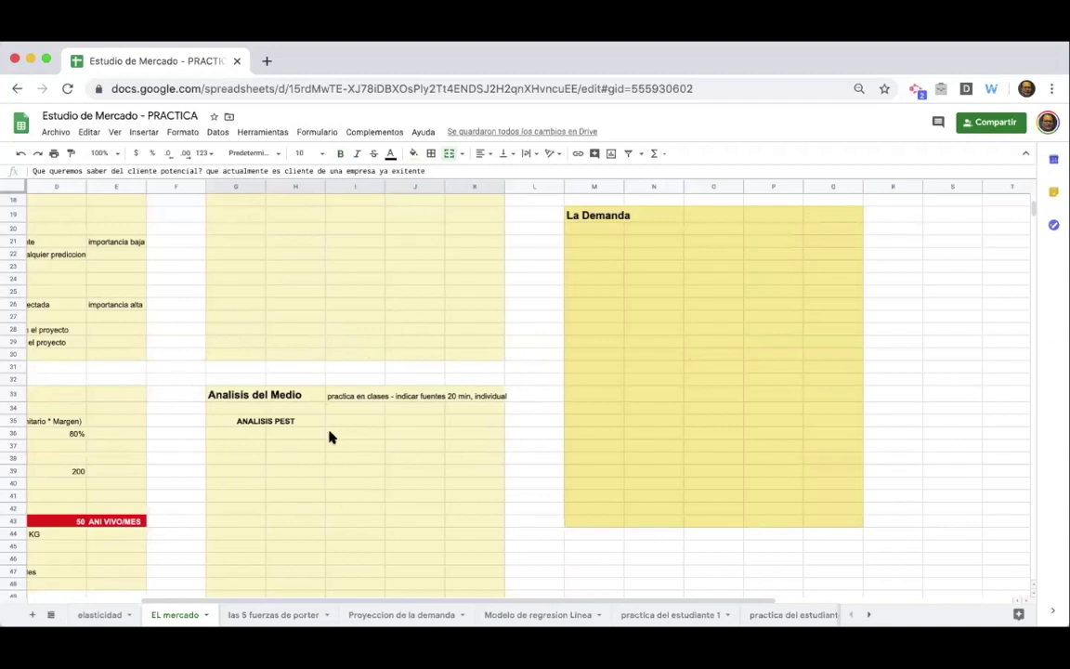
left_click(260, 424)
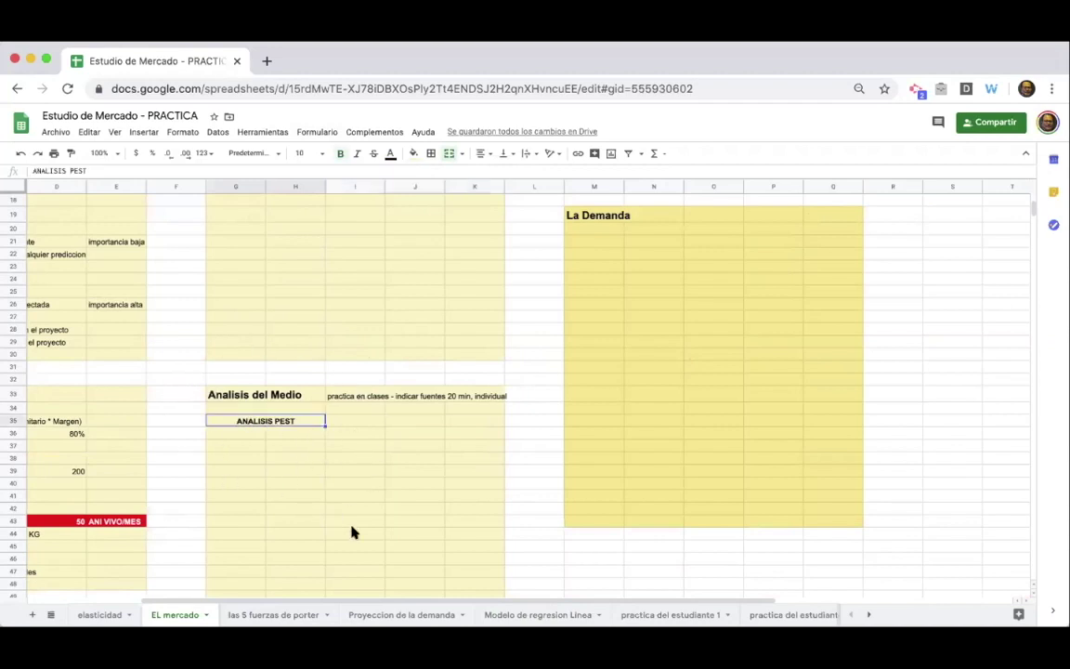
scroll(351, 532, "down", 1)
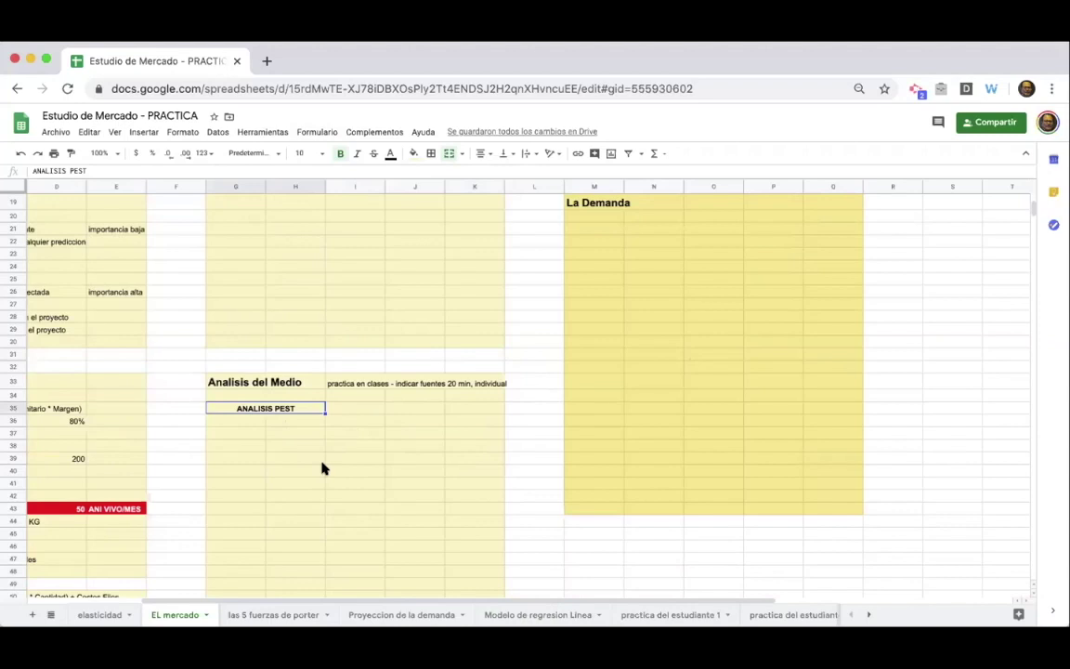
key("Down")
key("Down")
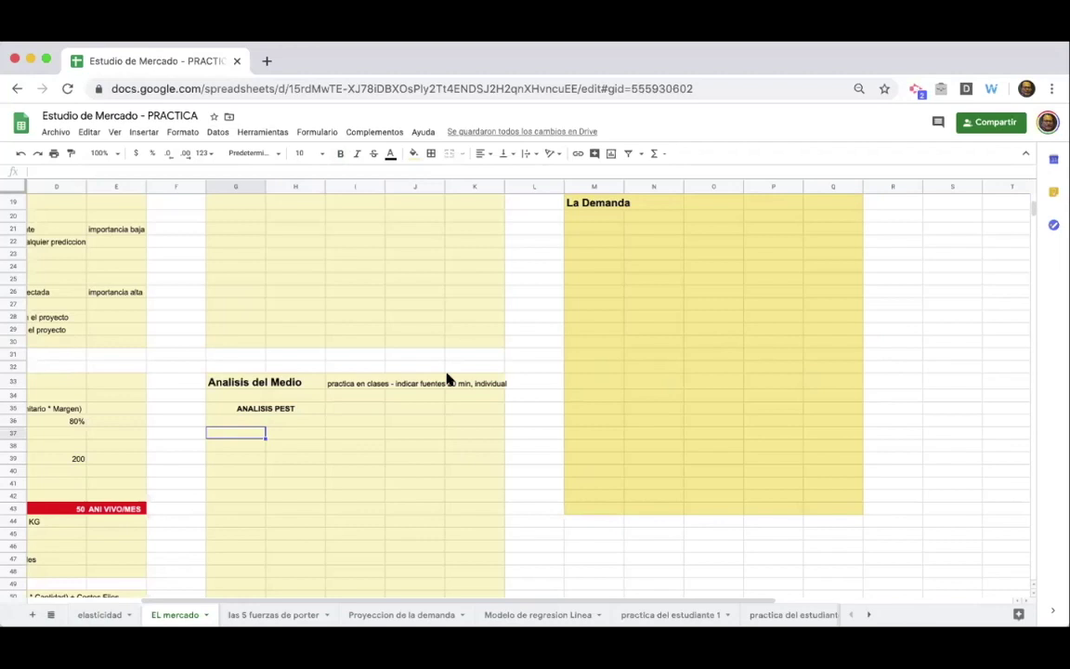
type("POLITICAS")
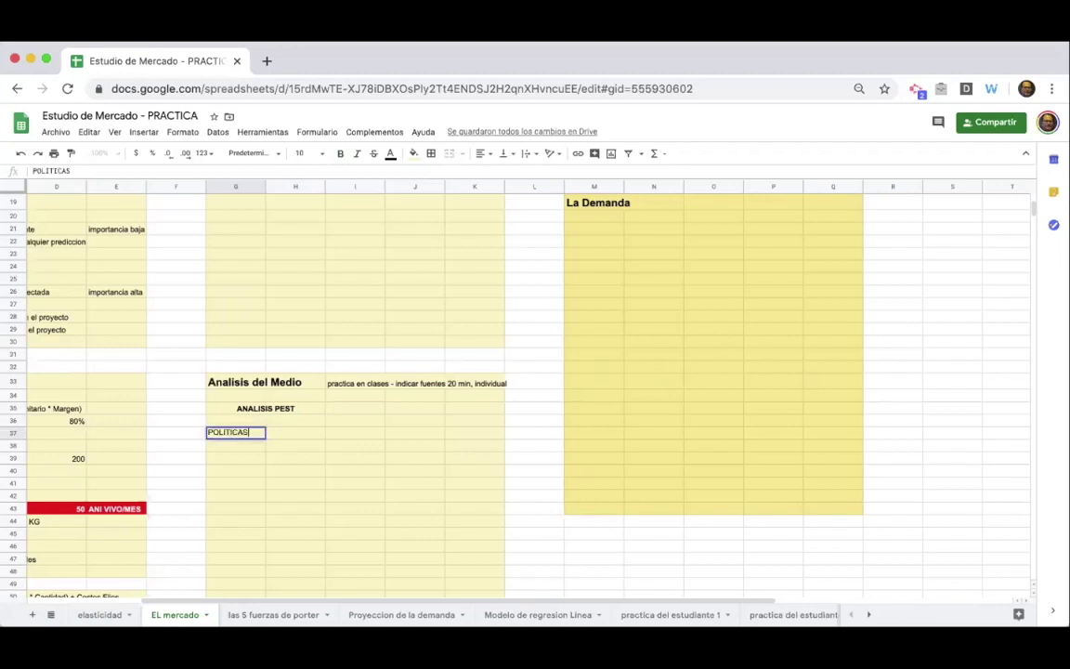
key("Return")
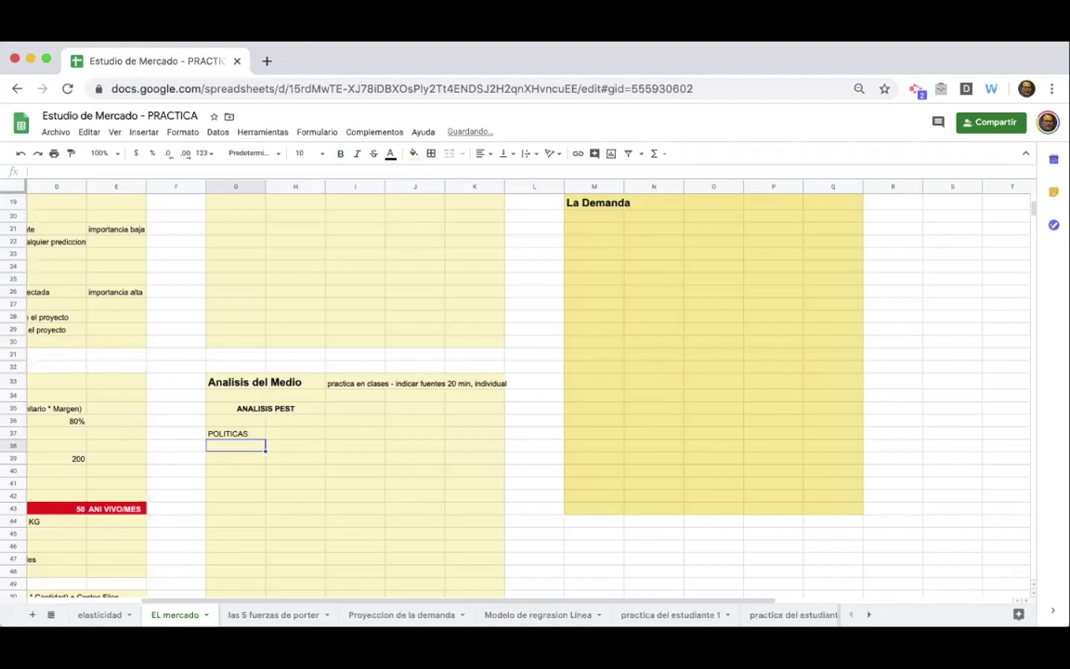
Add the PEST factors SOCIAL in G39 and TECNOLOGICO in G41, leaving a blank row between entries
left_click(235, 457)
type("SOCIL")
key("BackSpace")
type("AL")
key("Return")
key("Return")
type("TECNOLOGICO")
key("Return")
key("Return")
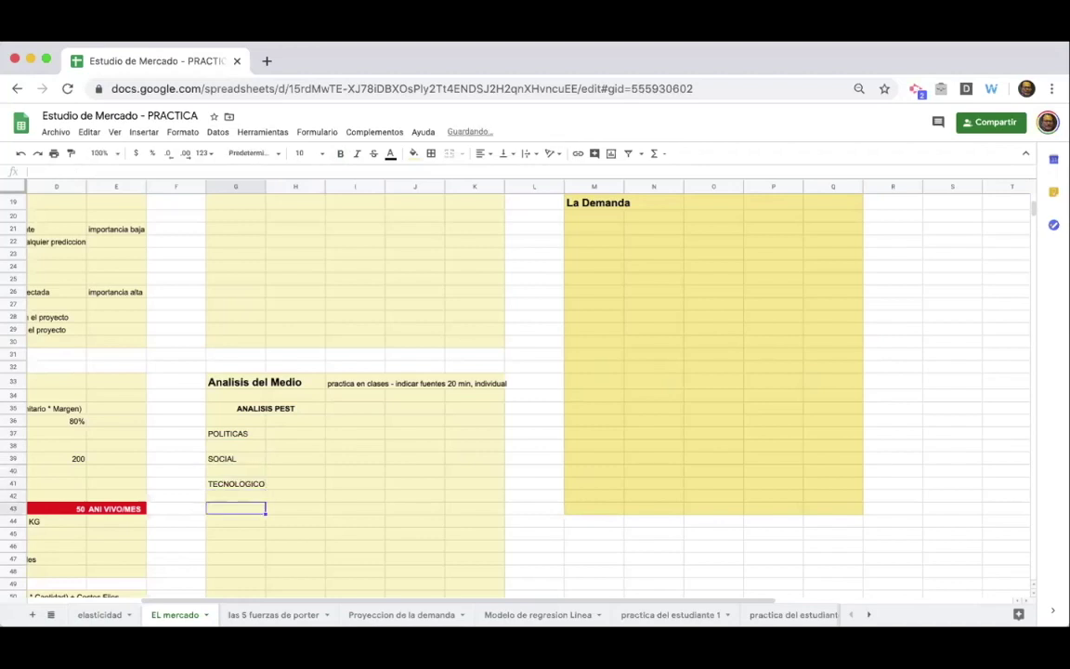
Enter ECONOMICO in G43 as the last factor of the PEST list
type("E")
key("BackSpace")
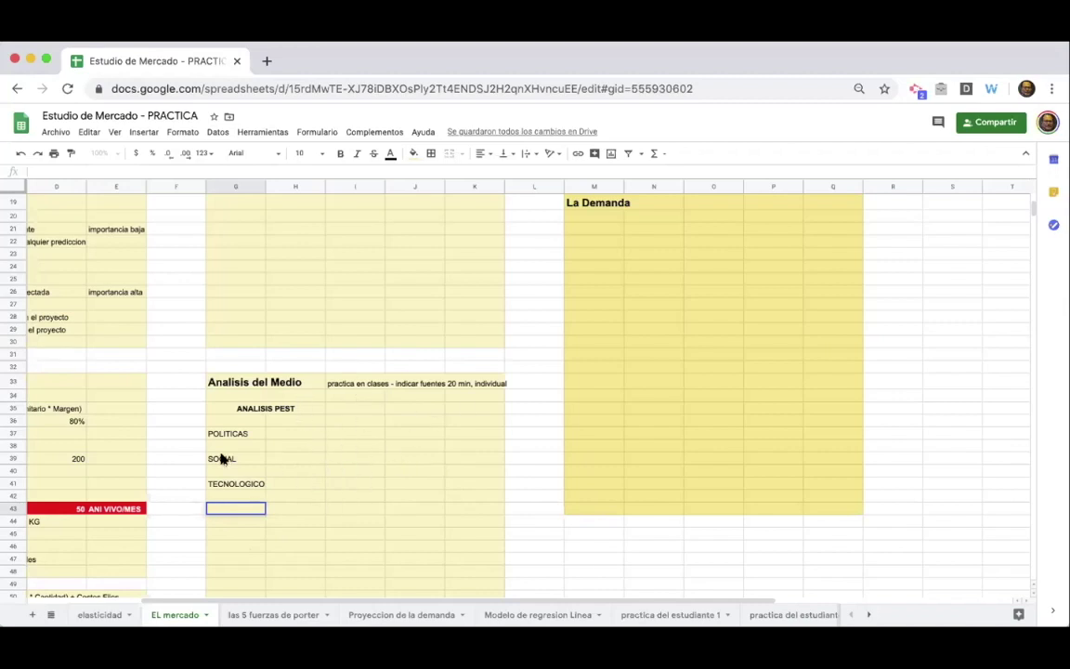
type("ECONOMICO")
left_click(240, 482)
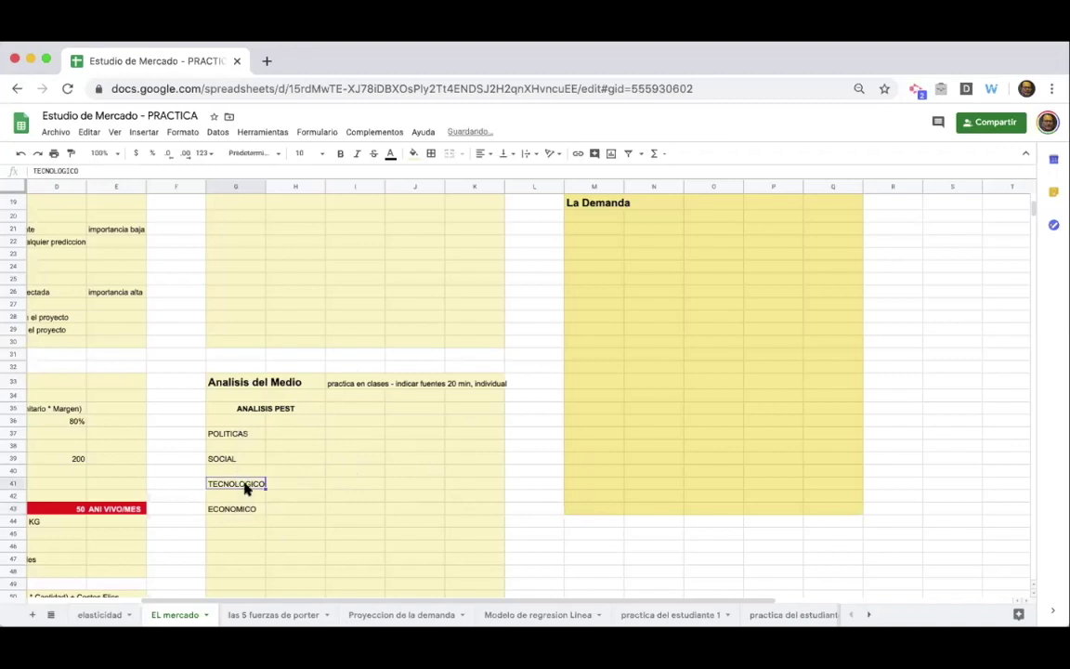
Review the PEST factors in column G against the market strategy section and inspect the price formula in C37
left_click(240, 433)
left_click(250, 523, "shift")
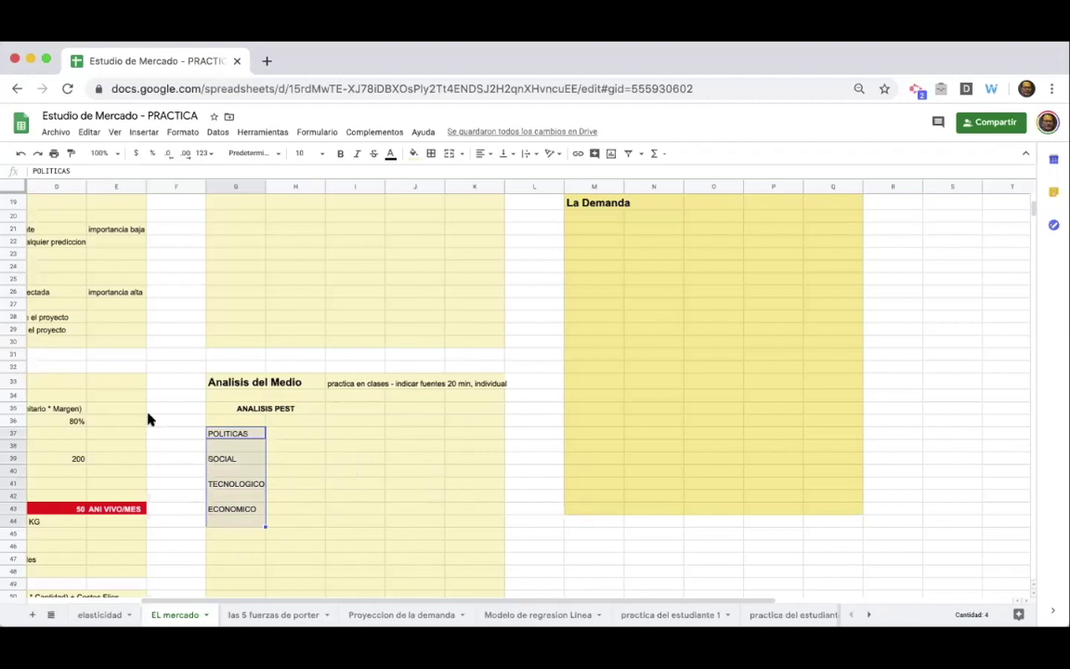
scroll(148, 418, "left", 3)
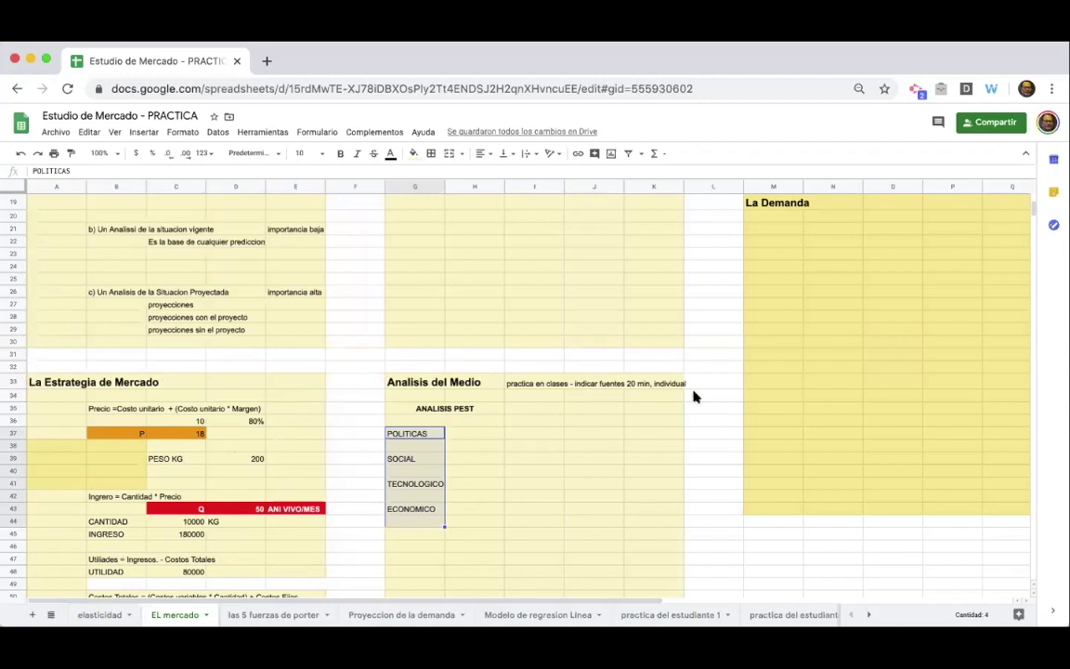
scroll(573, 455, "right", 1)
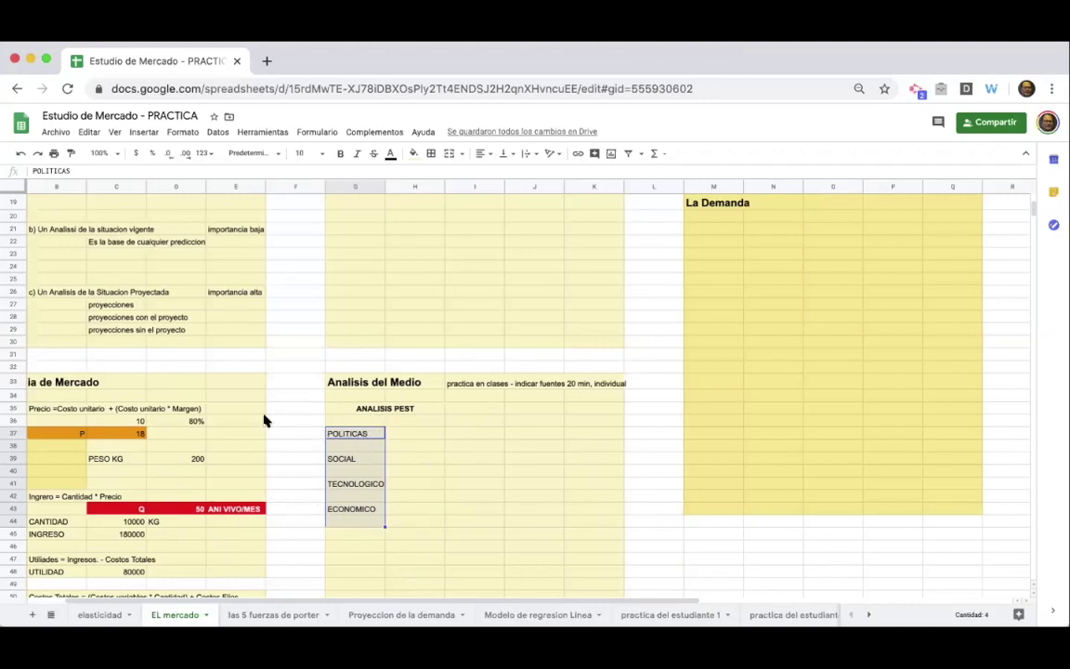
left_click(112, 434)
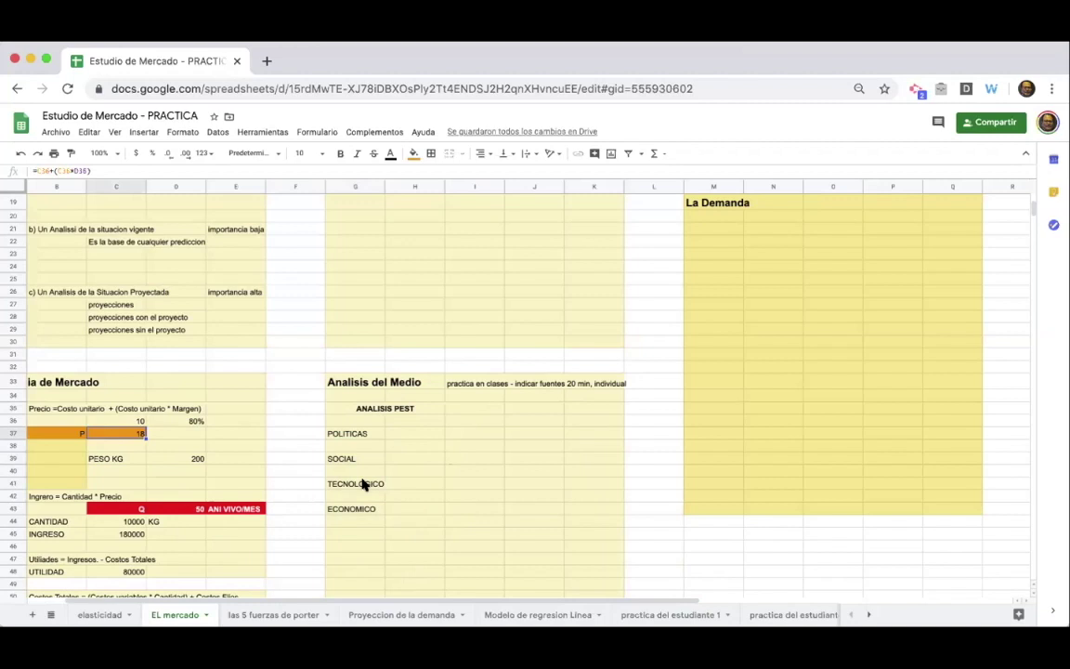
Go through the PEST factors from POLITICAS to ECONOMICO in G37:G43 and the adjacent cells in column H
left_click(401, 436)
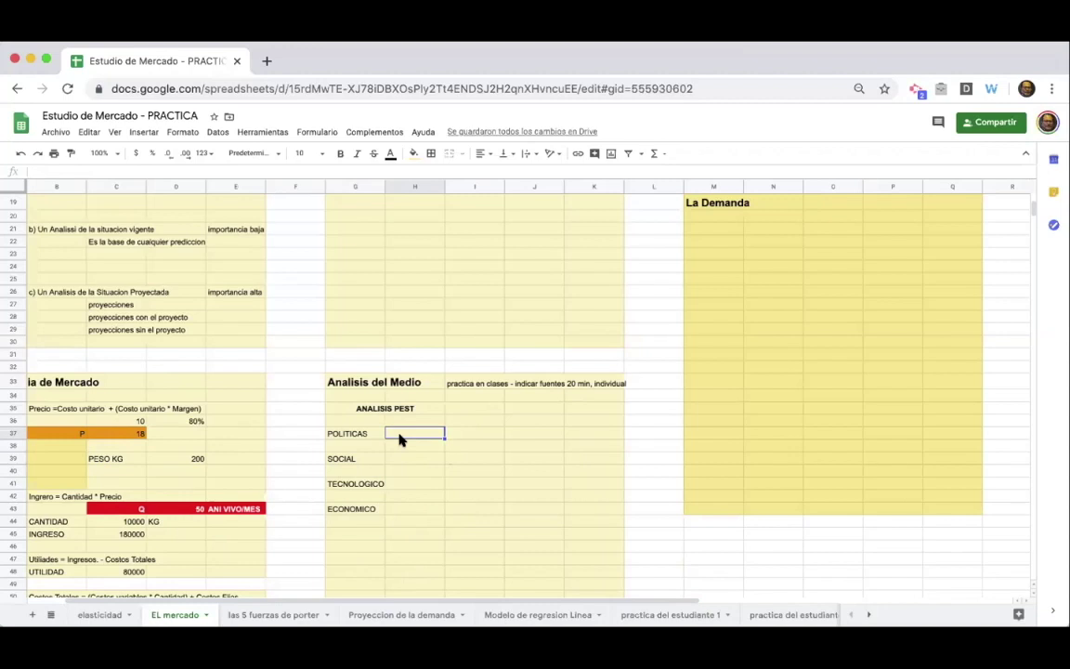
left_click(375, 436)
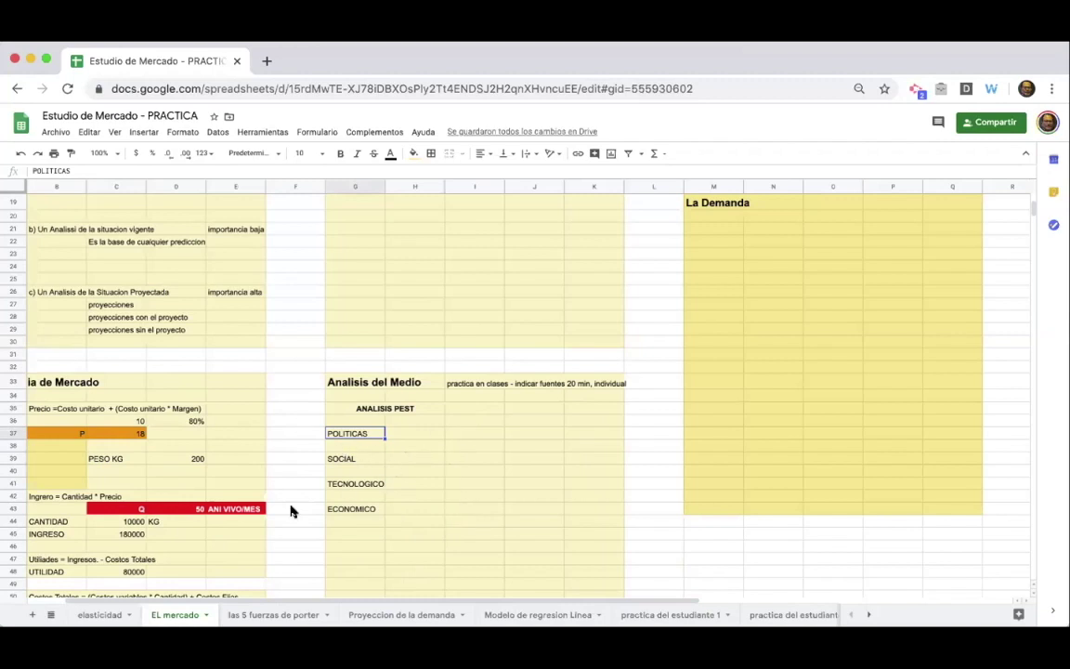
left_click(351, 459)
left_click(356, 484)
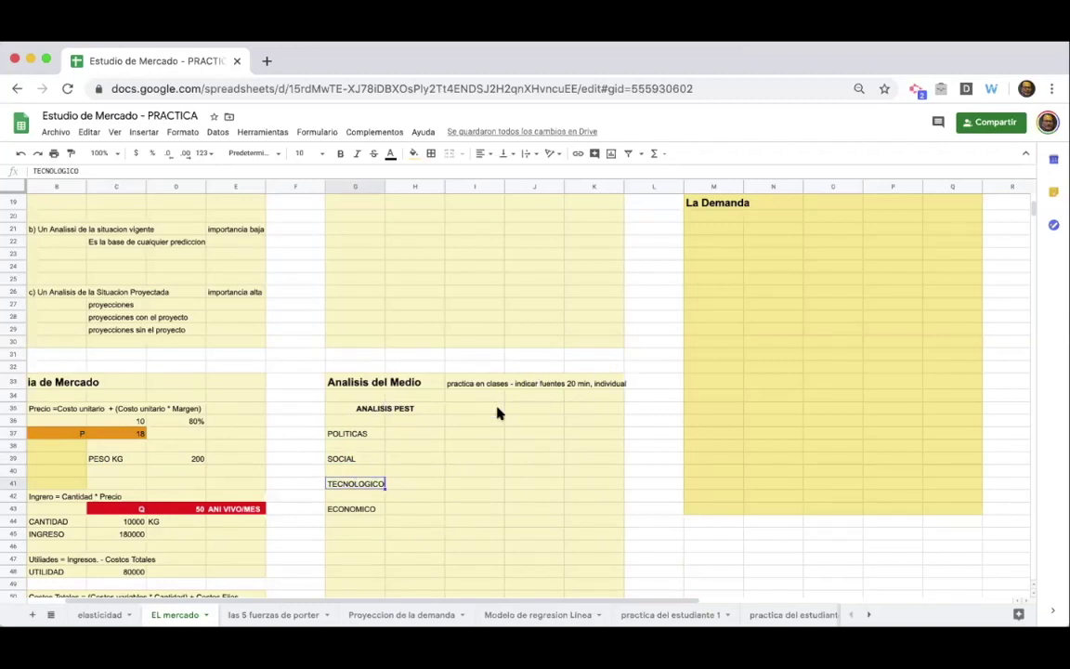
left_click(375, 435)
left_click(409, 433)
left_click(406, 455)
left_click(406, 483)
left_click(405, 497)
left_click(406, 509)
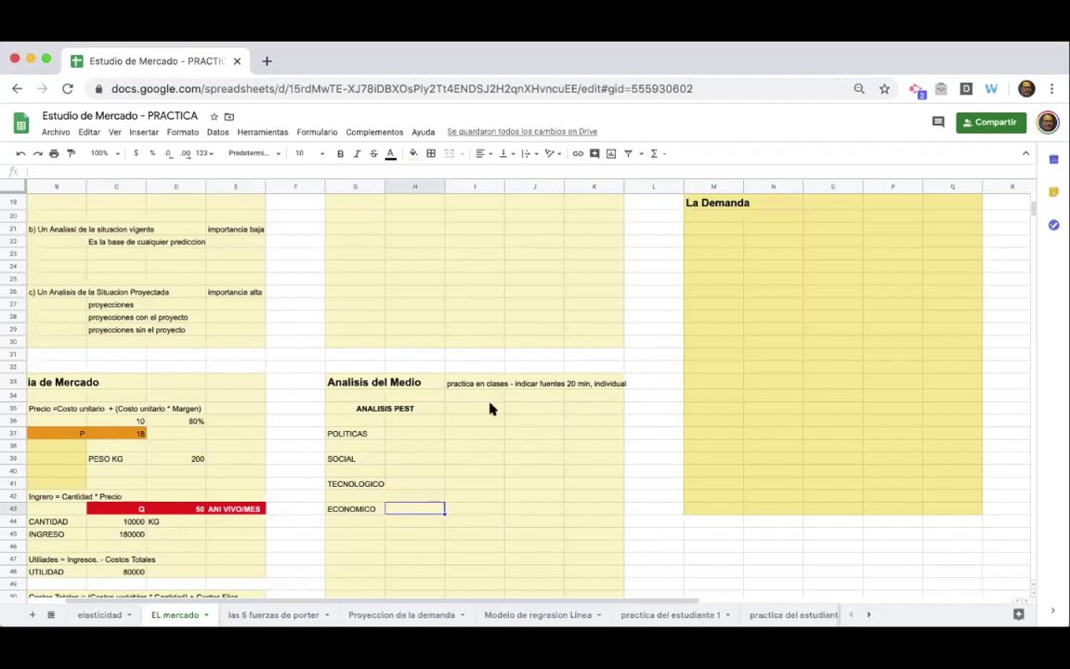
Look over the La Demanda block, then check the elasticidad, Proyeccion de la demanda and las 5 fuerzas de porter sheets before returning to EL mercado
scroll(490, 409, "up", 3)
scroll(571, 426, "right", 3)
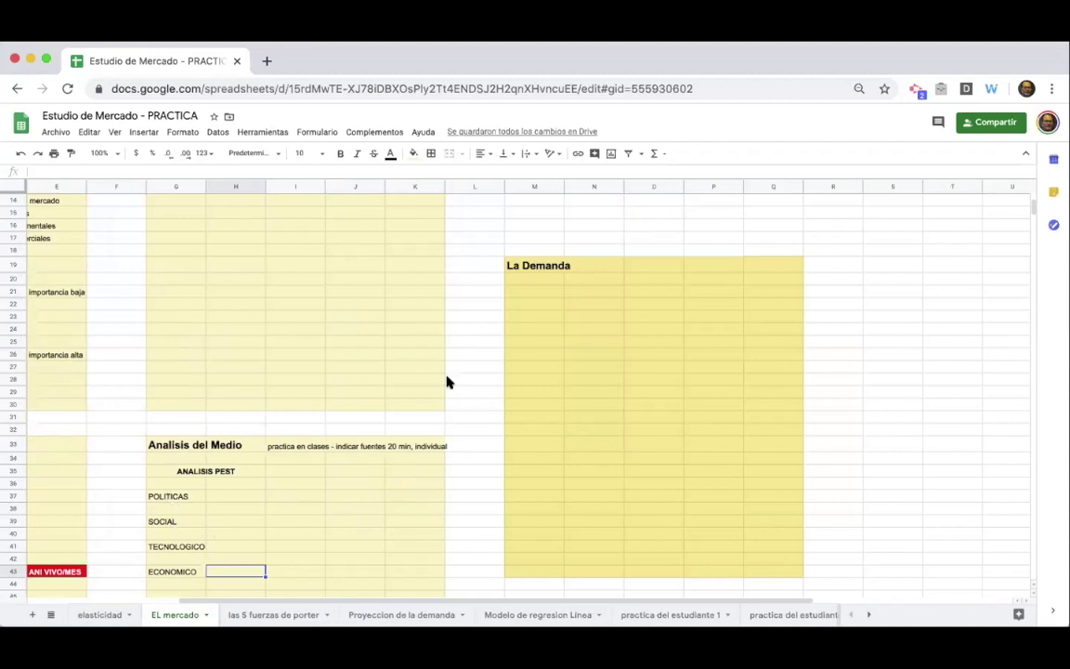
scroll(674, 353, "right", 2)
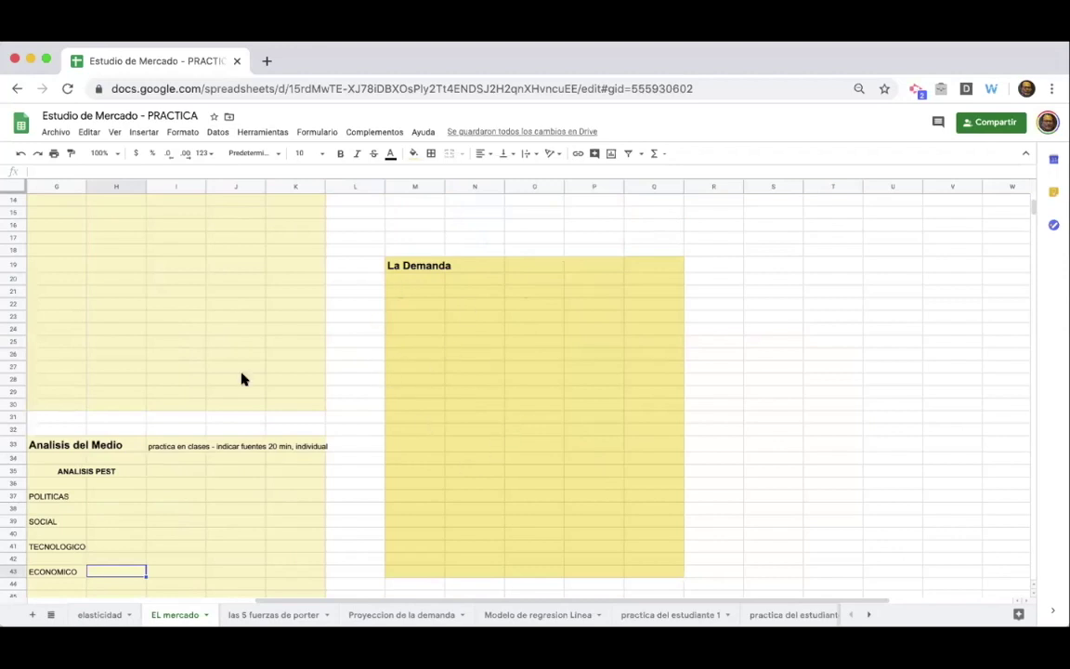
scroll(241, 377, "left", 2)
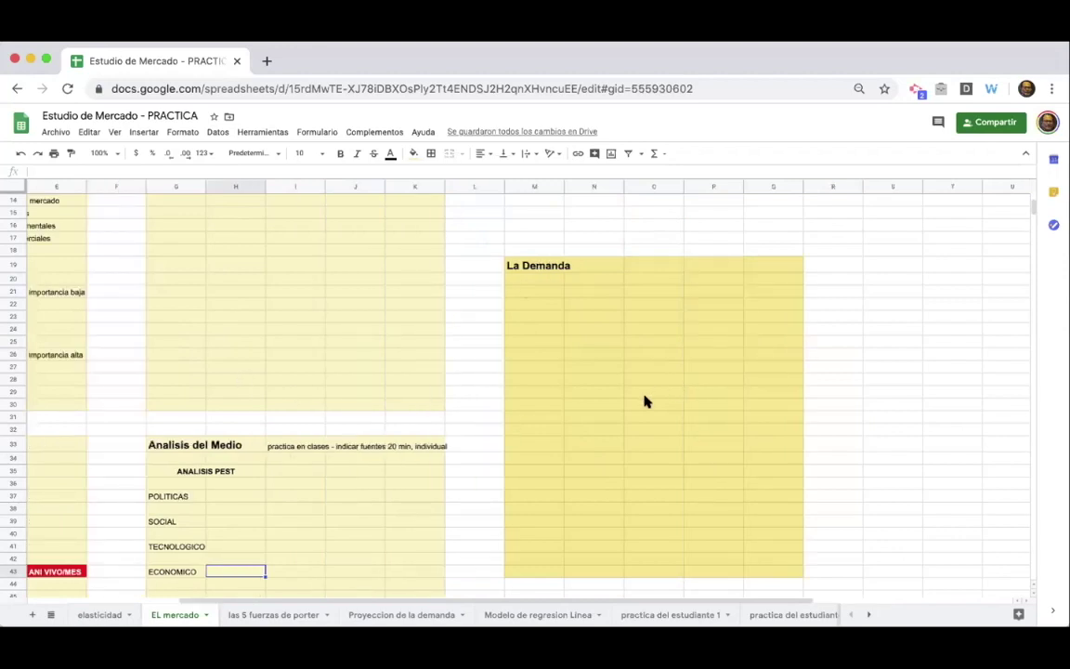
scroll(533, 362, "right", 1)
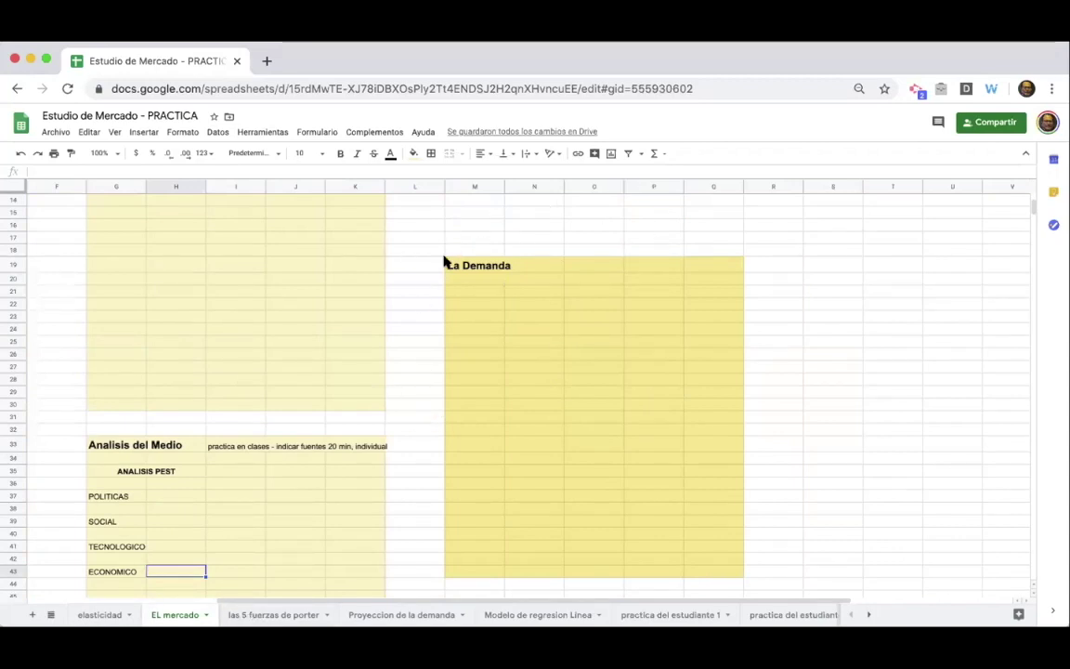
left_click(97, 615)
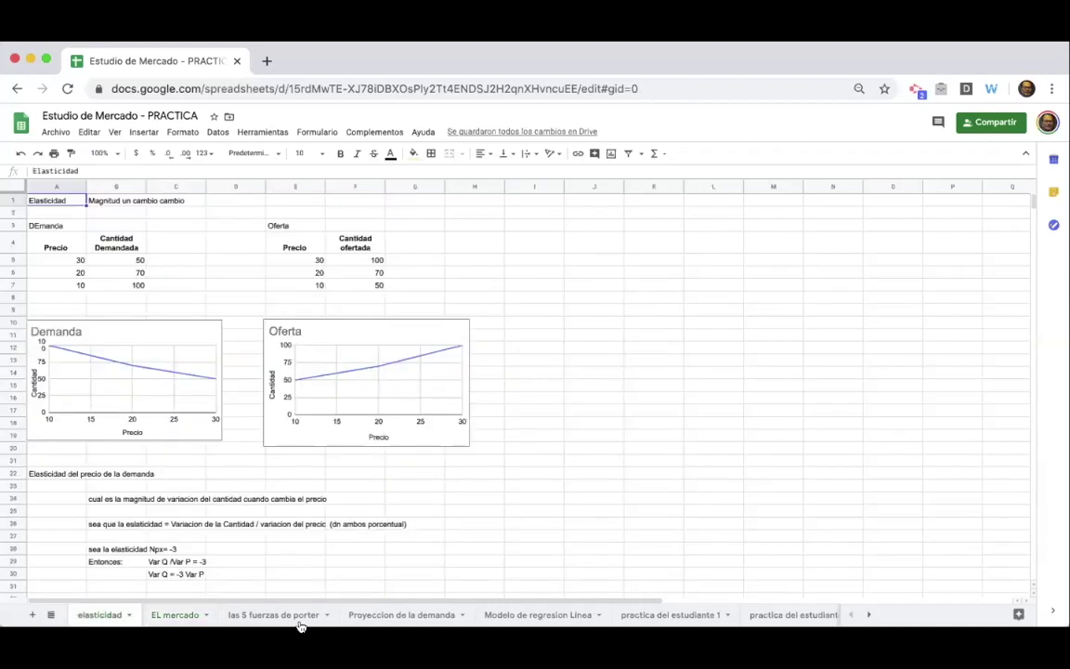
left_click(384, 615)
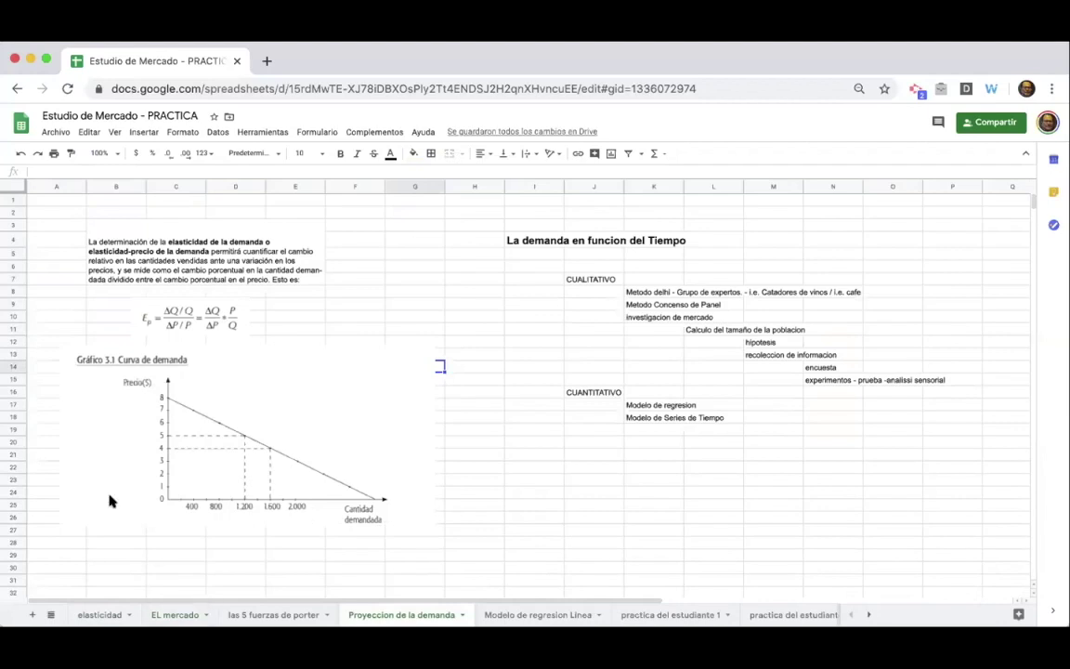
left_click(270, 615)
left_click(178, 614)
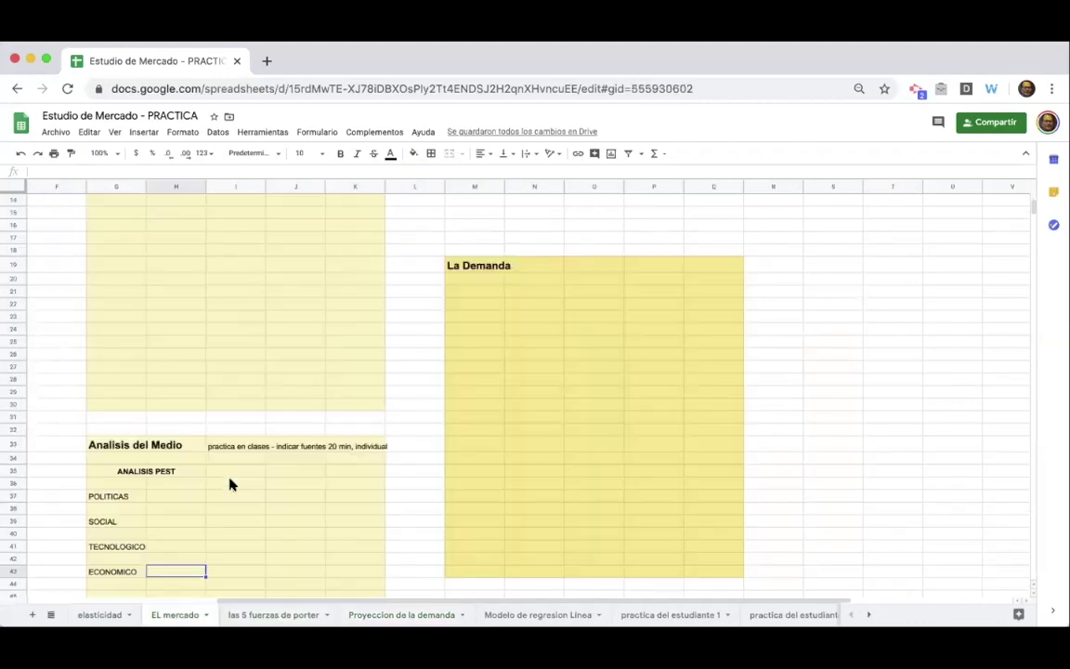
Review the price cells B37:C37 and the income figures under La Estrategia de Mercado, plus the Analisis del Medio section
scroll(229, 477, "left", 5)
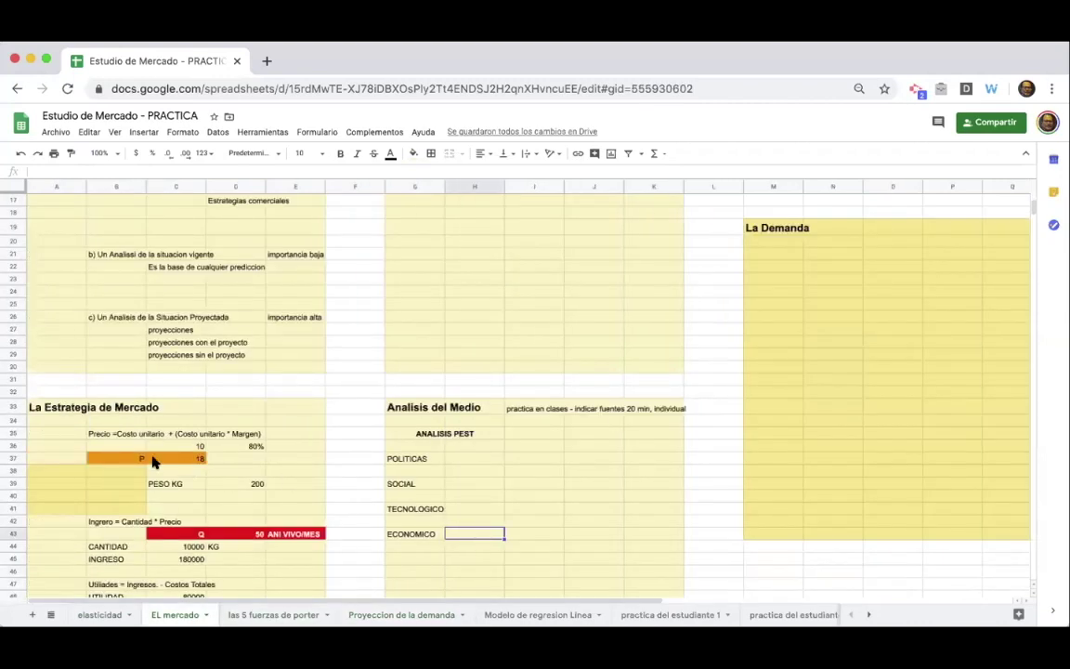
left_click_drag(138, 457, 186, 459)
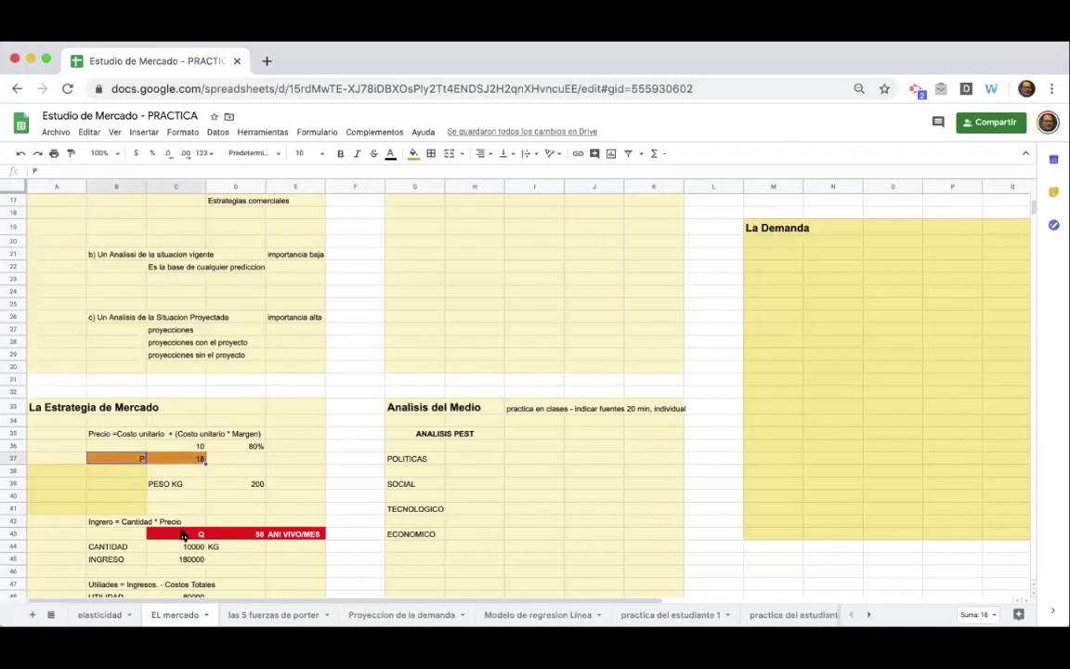
scroll(241, 582, "down", 1)
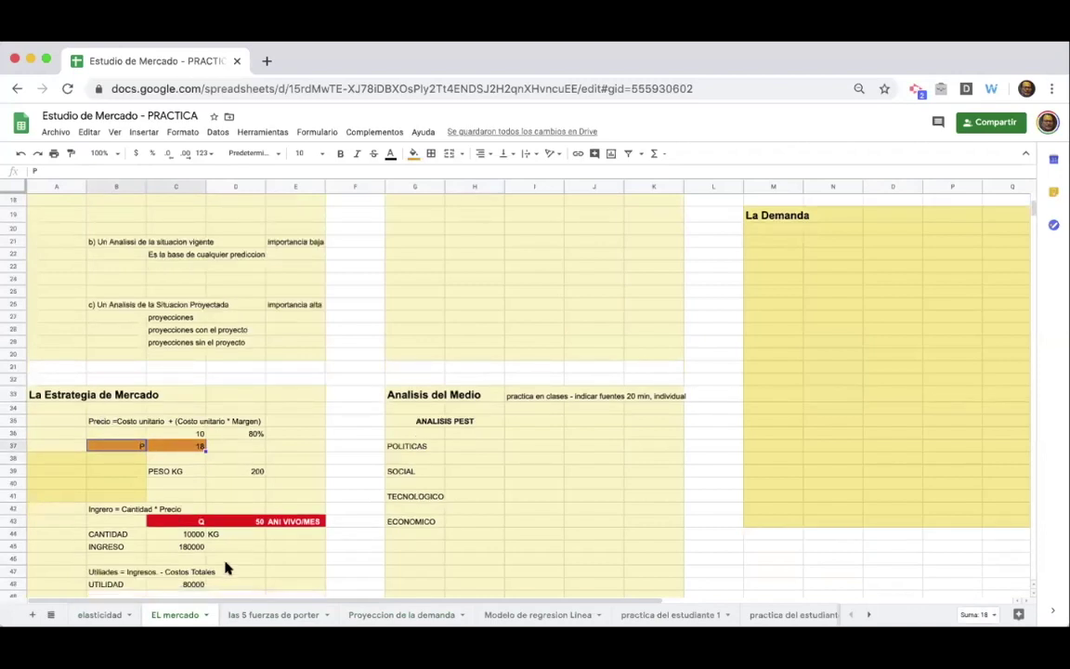
scroll(225, 568, "down", 1)
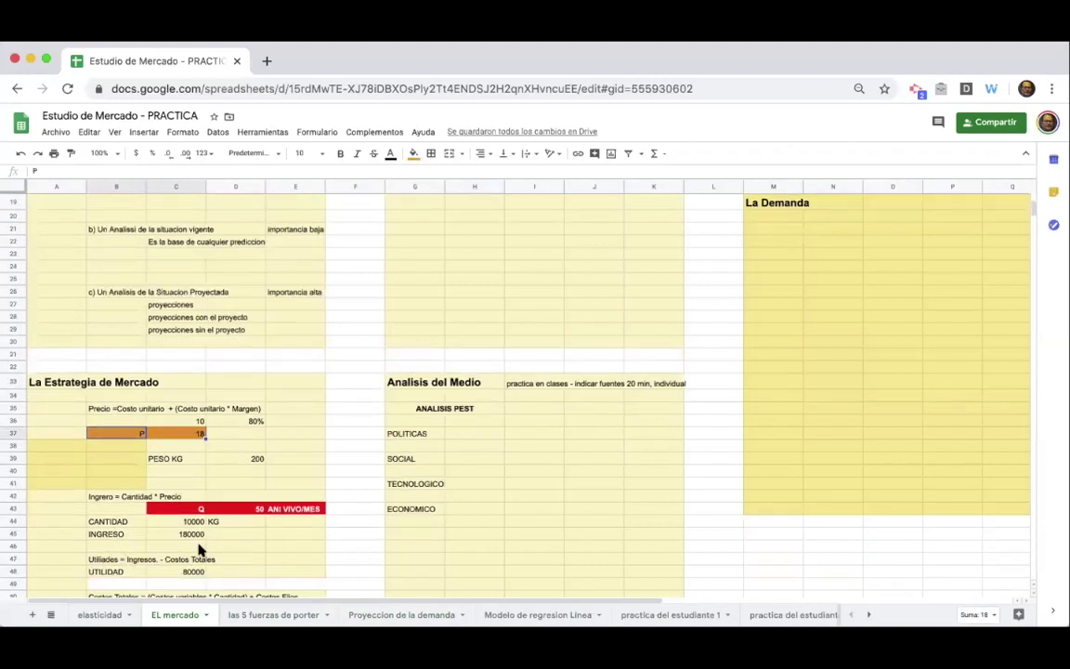
scroll(243, 569, "down", 1)
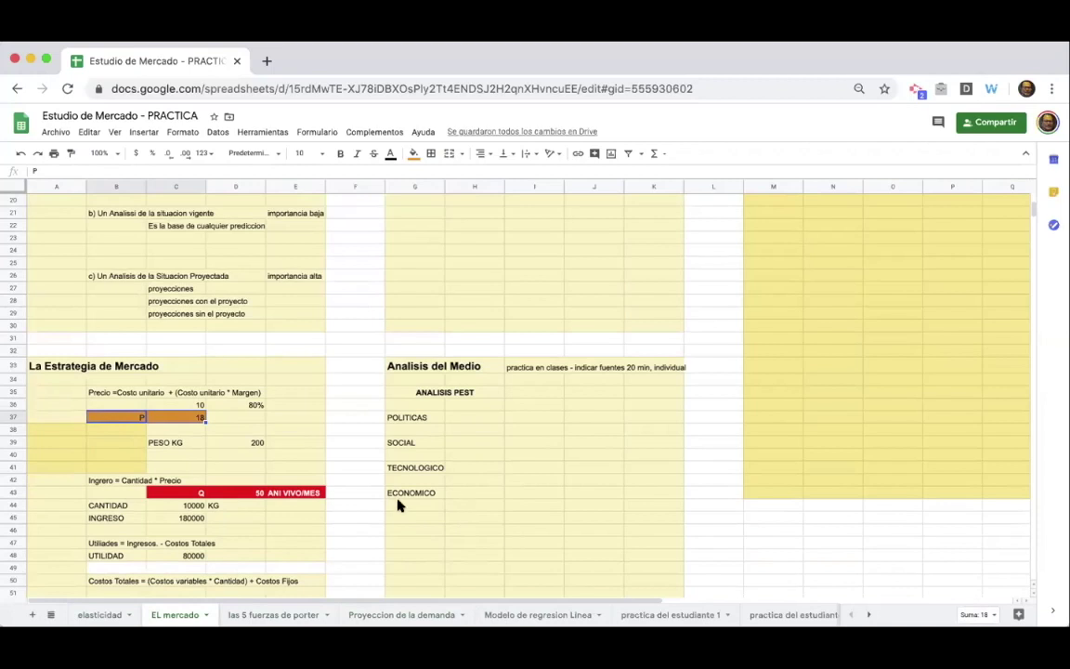
scroll(510, 467, "right", 2)
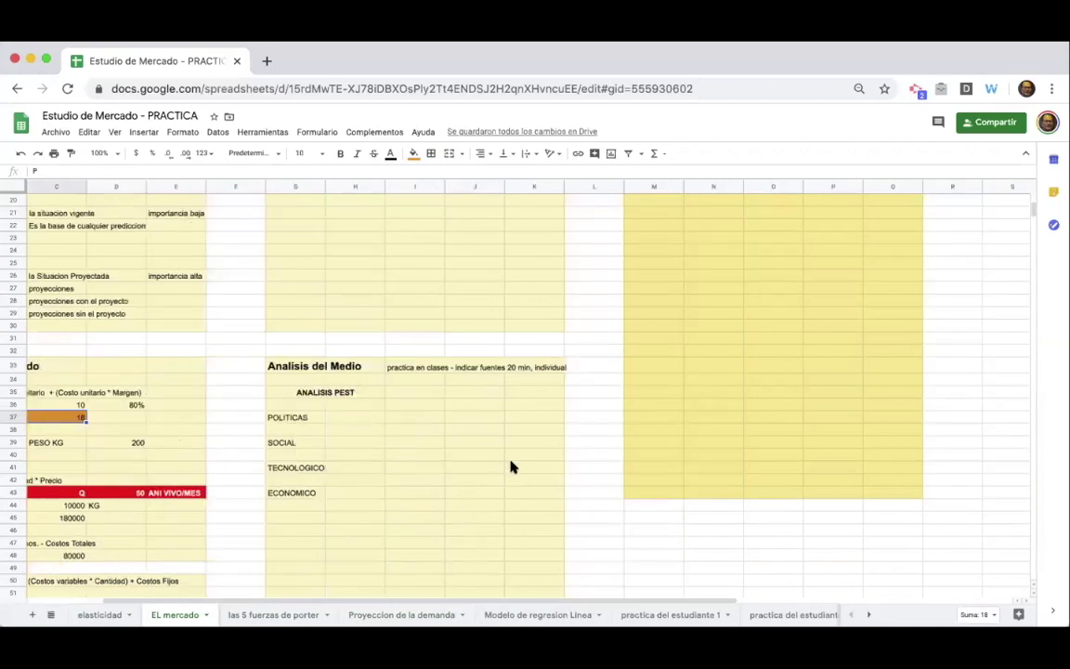
scroll(536, 365, "up", 2)
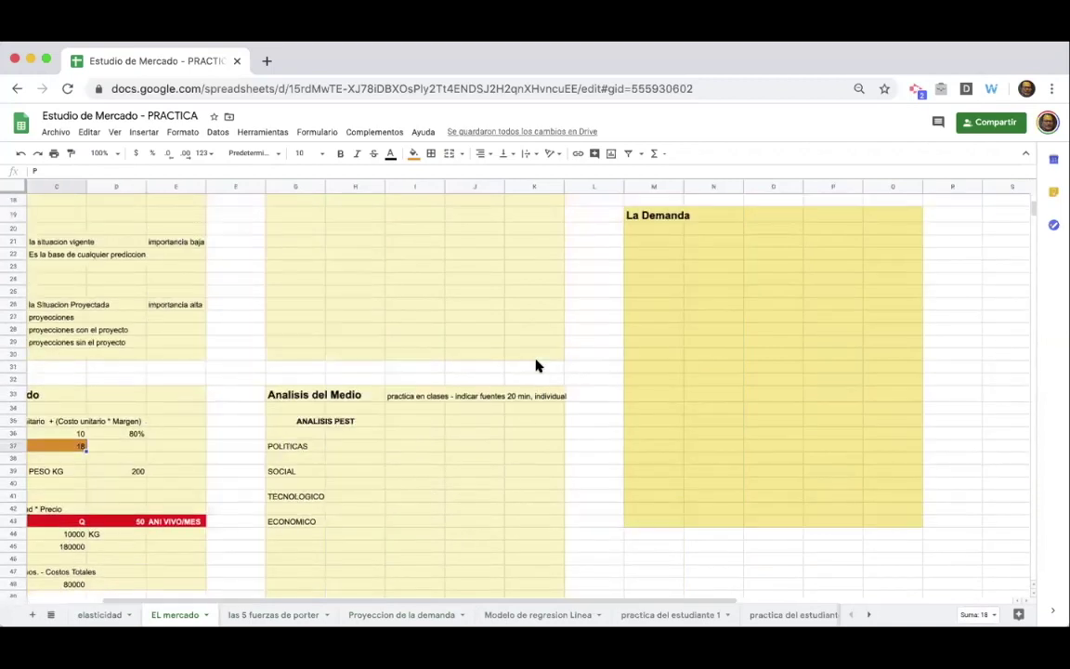
scroll(536, 364, "right", 2)
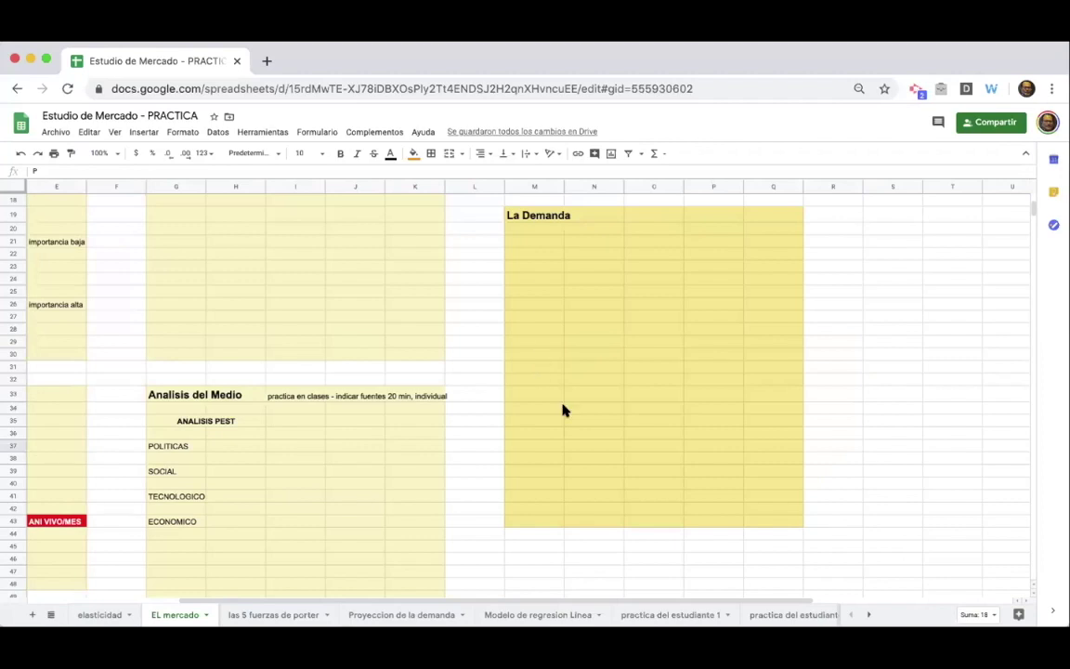
Widen column M, which holds the La Demanda heading, in two small increments
scroll(520, 412, "right", 2)
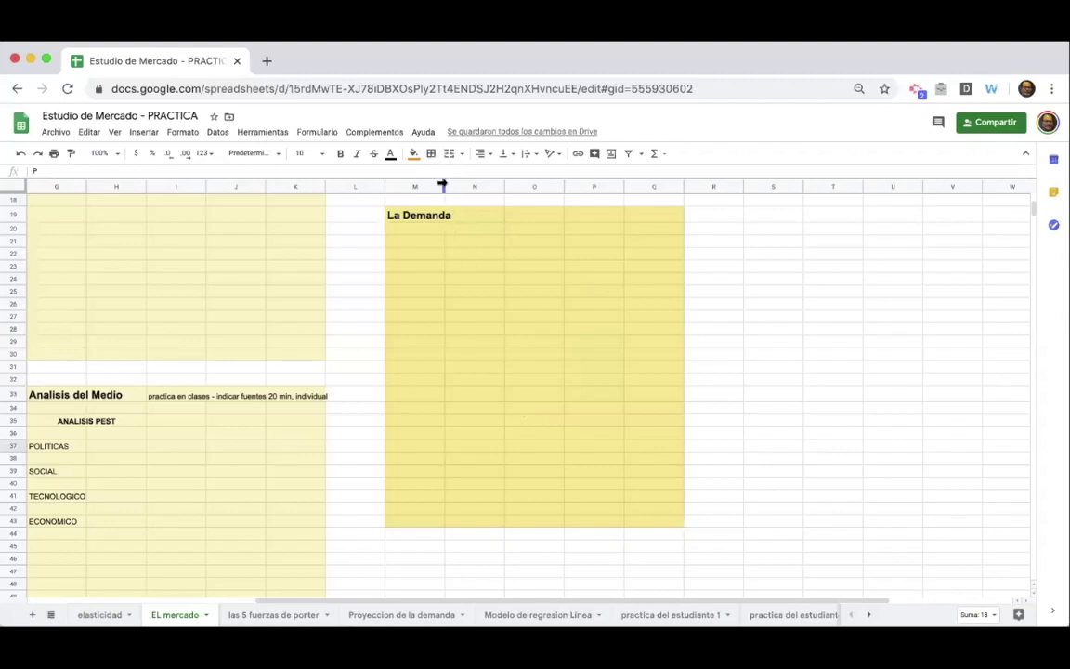
left_click_drag(453, 184, 461, 185)
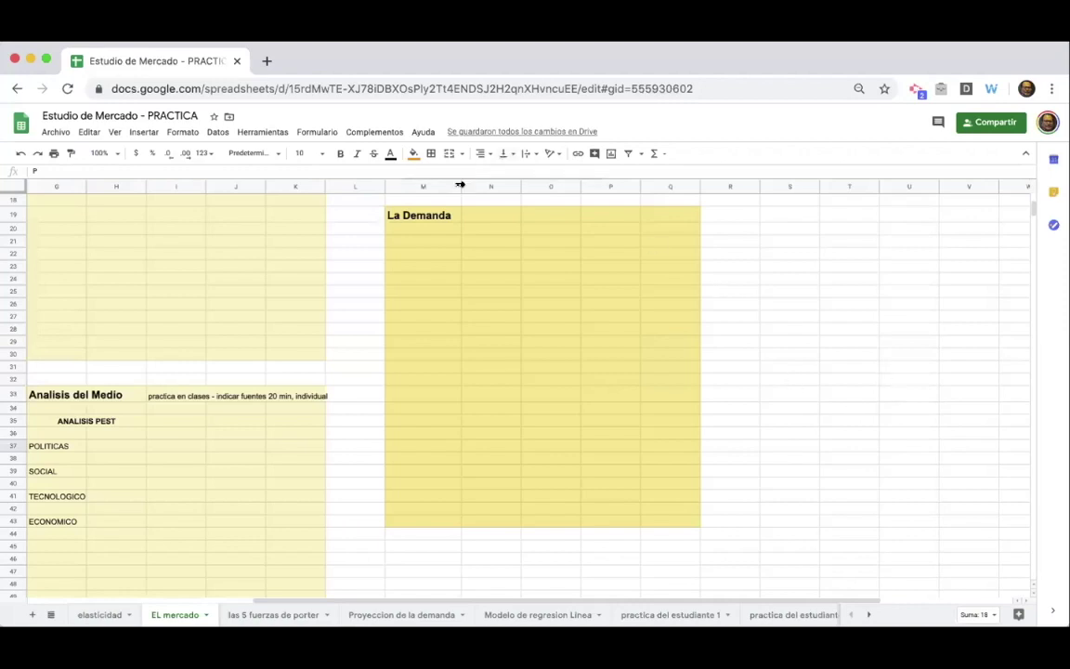
left_click_drag(475, 187, 492, 188)
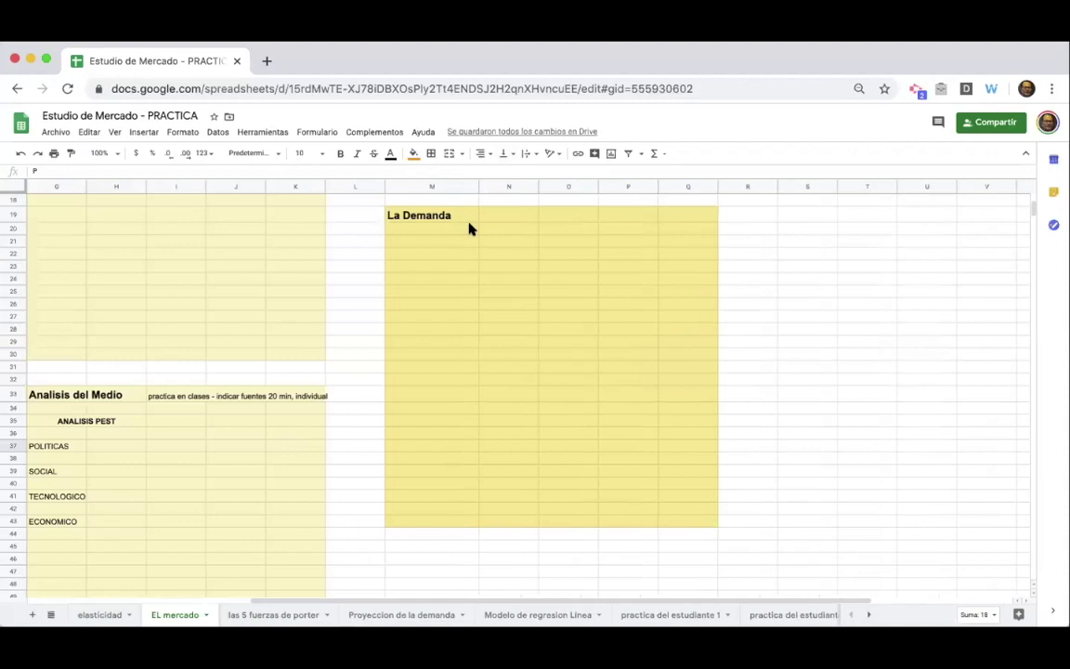
Examine the Etapas del estudio de mercado, El consumidor, La Estrategia de Mercado and La Demanda sections of the sheet
scroll(300, 454, "left", 5)
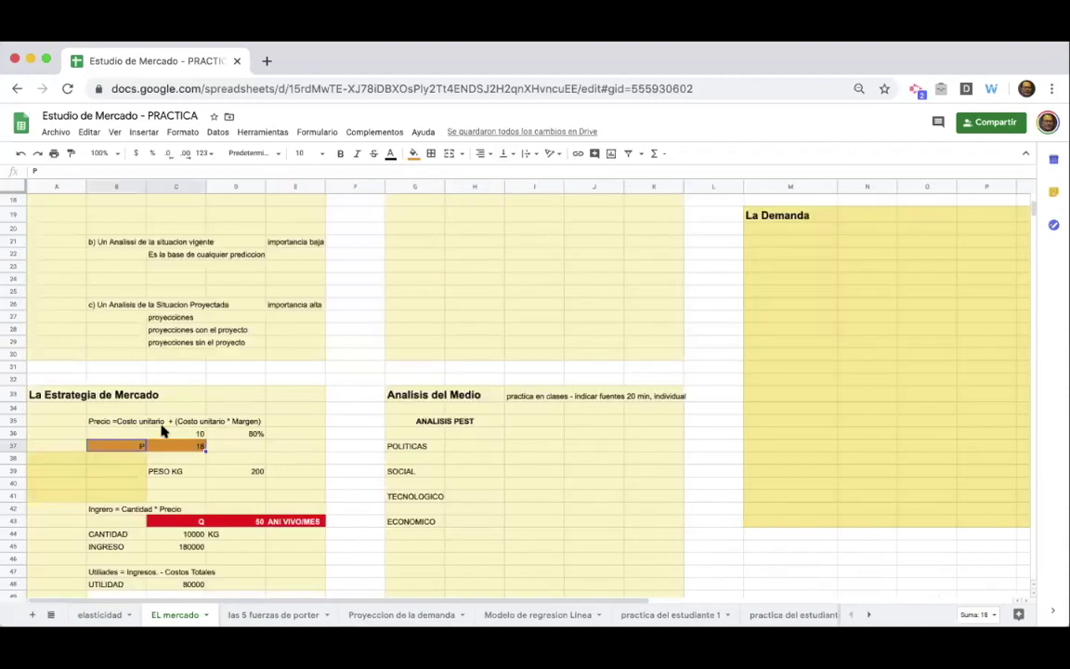
scroll(436, 211, "up", 1)
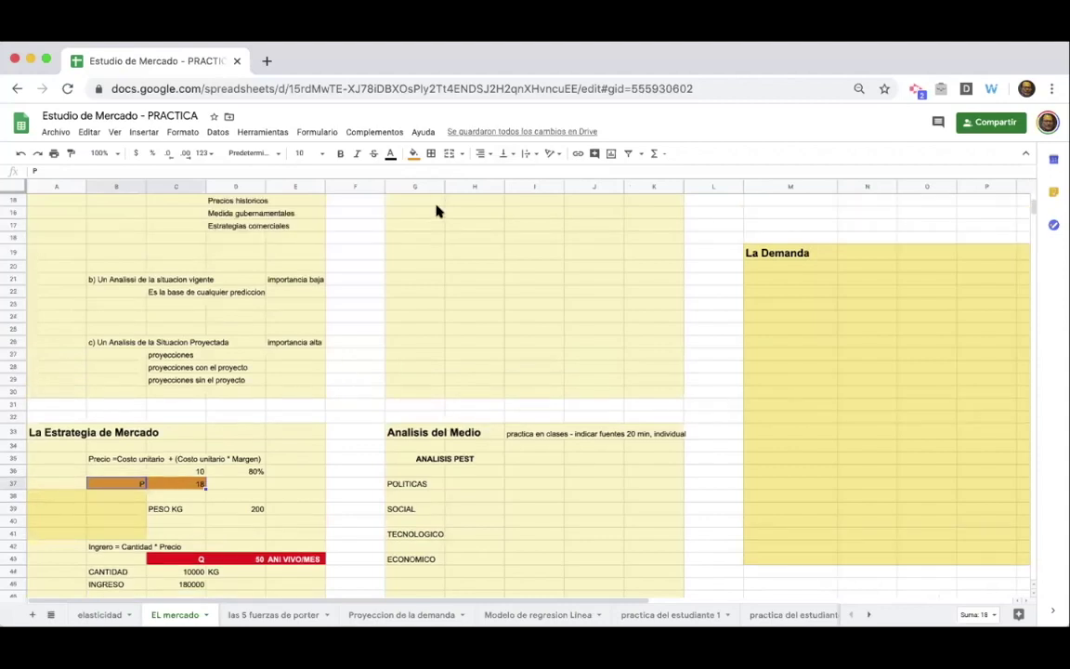
scroll(436, 211, "up", 3)
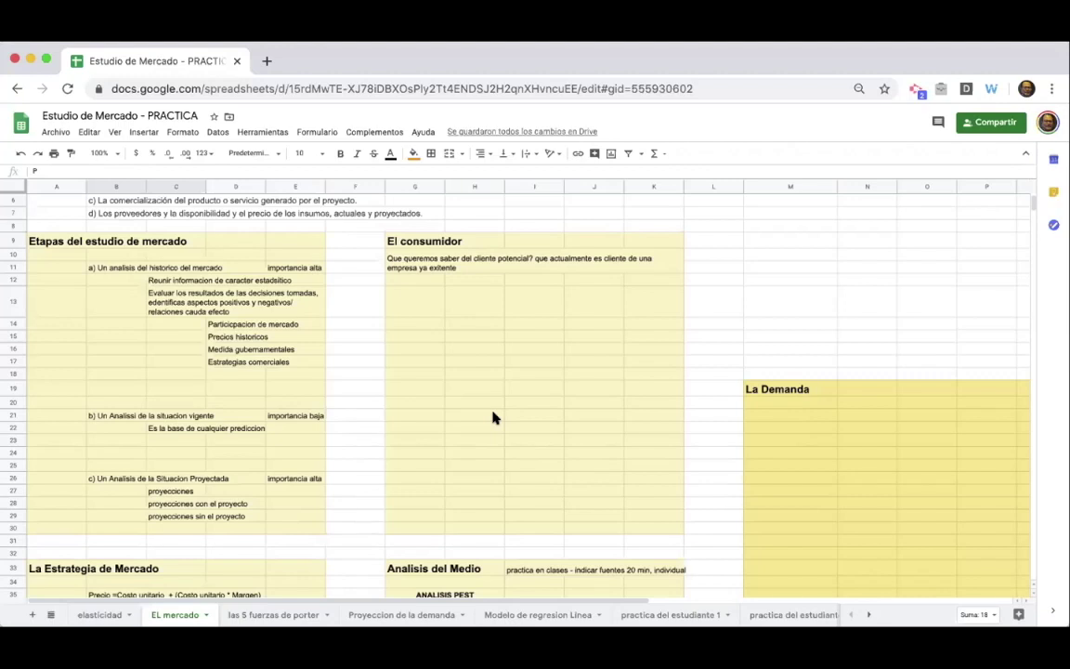
scroll(542, 404, "right", 2)
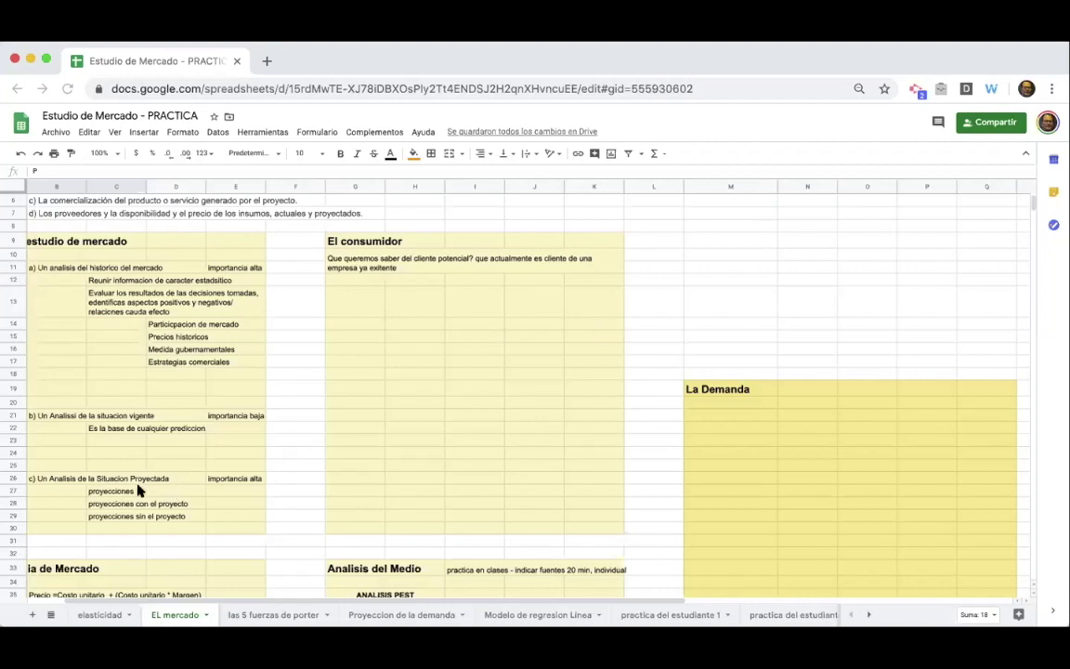
scroll(138, 490, "down", 3)
scroll(138, 489, "left", 1)
scroll(138, 489, "down", 3)
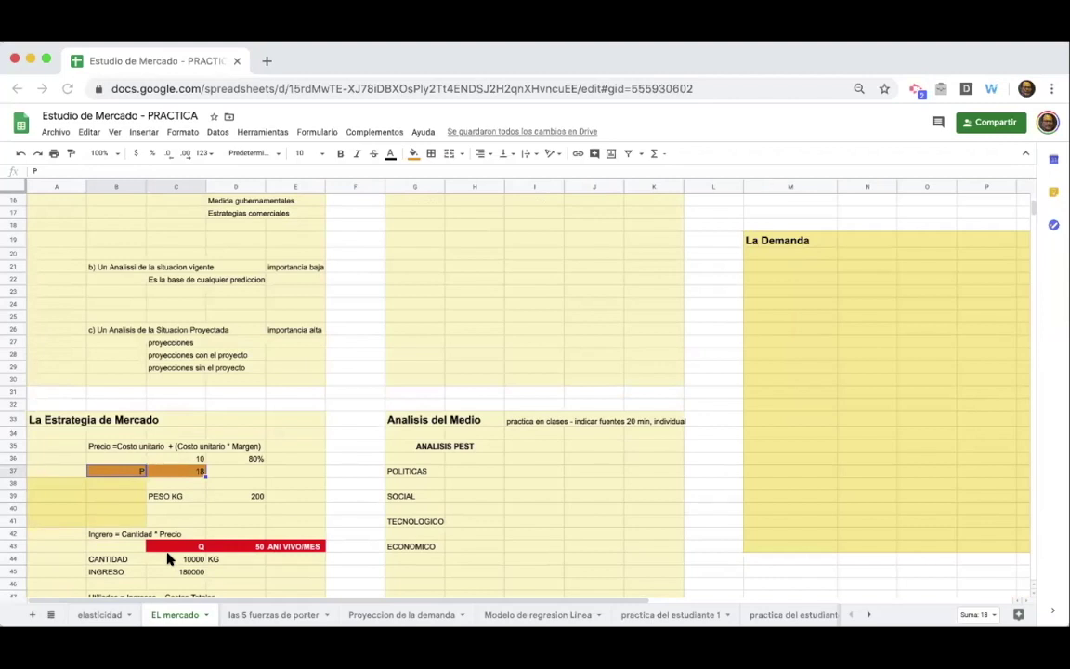
scroll(479, 297, "up", 4)
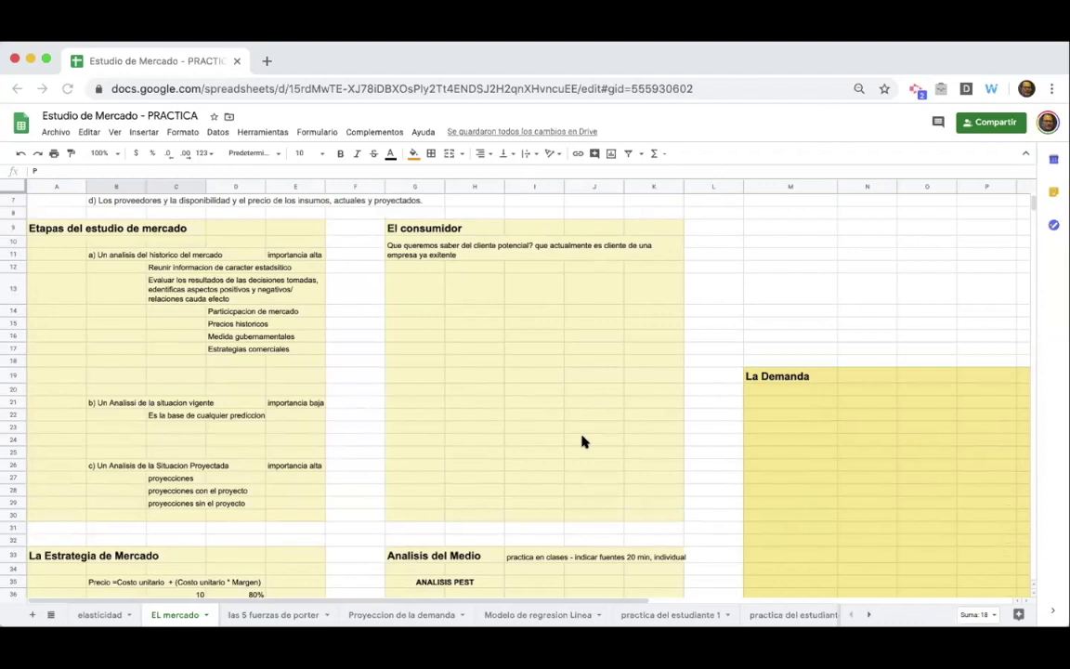
scroll(561, 451, "right", 1)
scroll(562, 451, "down", 1)
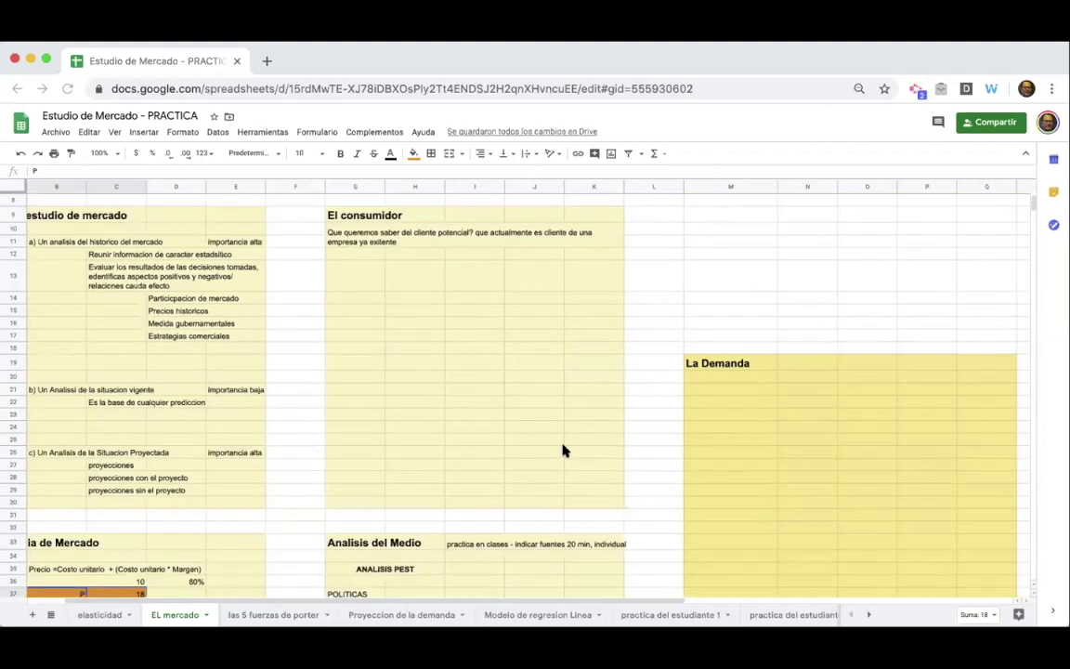
scroll(479, 413, "right", 6)
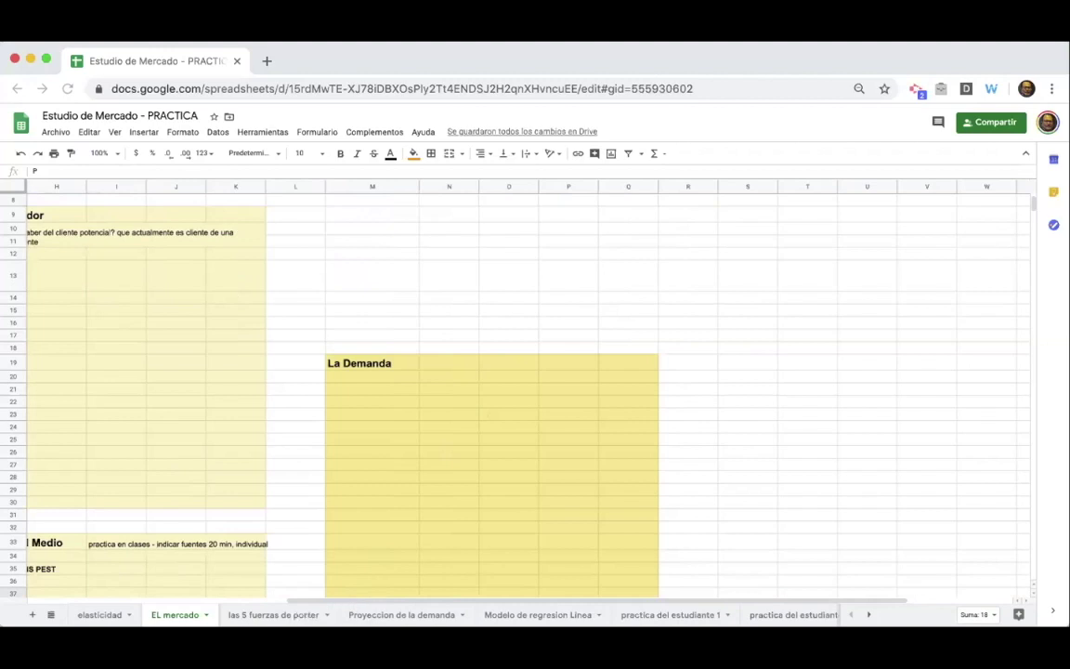
Open the las 5 fuerzas de porter sheet and enter PROVEEDORES in A7 as the first force
left_click(372, 619)
left_click(284, 618)
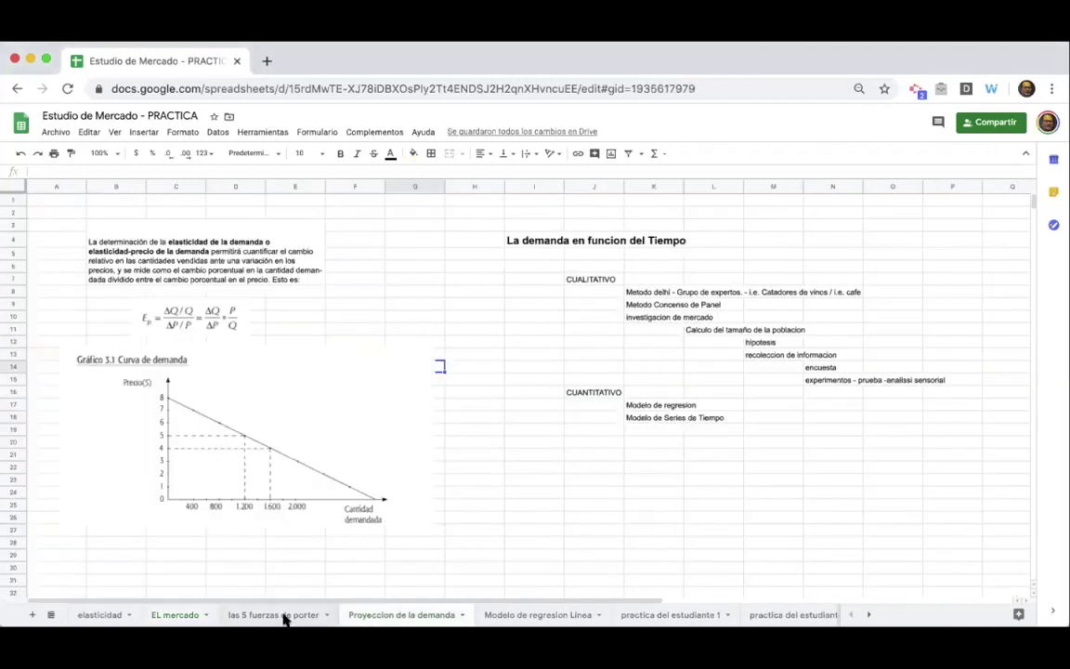
left_click(47, 279)
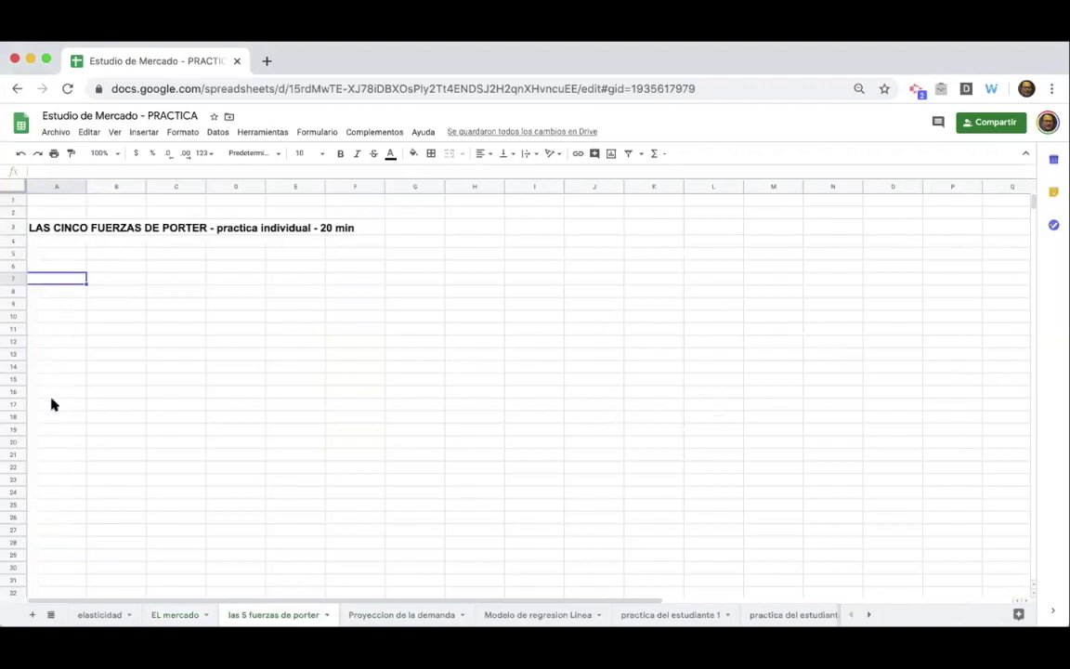
type("PROVEEDORES")
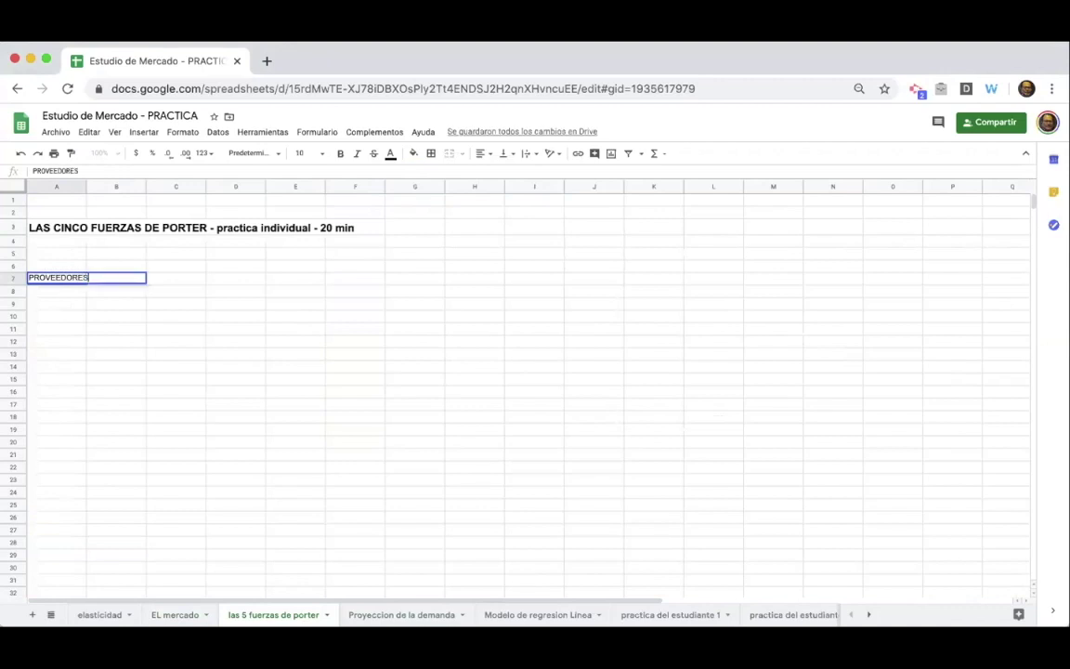
key("Return")
Enter PRODUCTOS SUTITUTO in A9 as the second force, leaving row 8 blank
key("Return")
type("O")
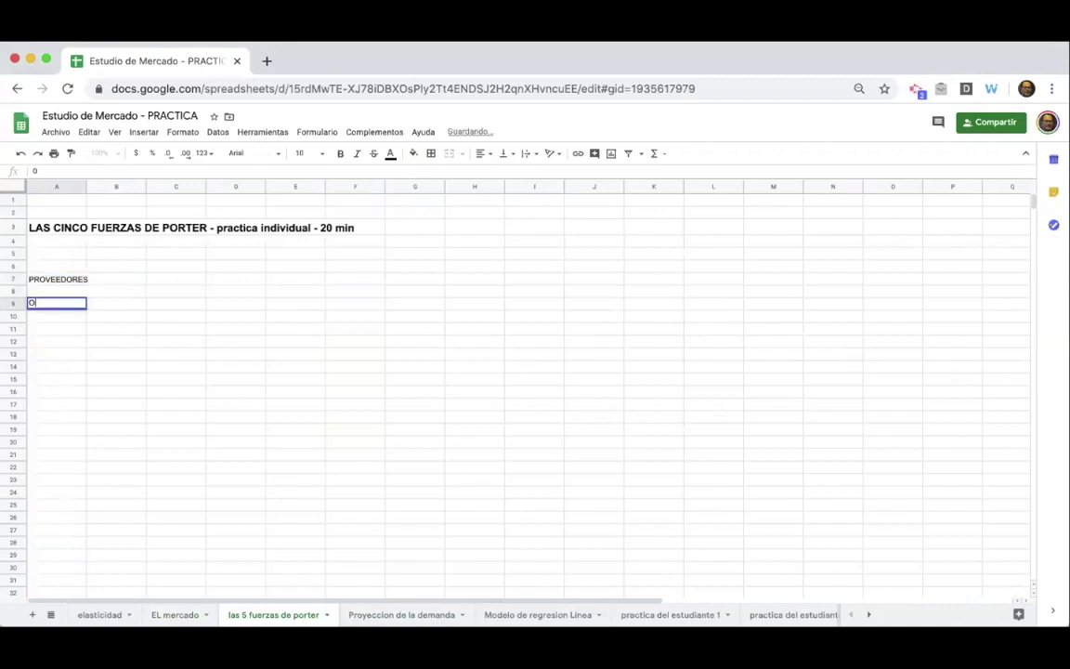
key("BackSpace")
type("PRODUCTOS SUTITUTO")
left_click(143, 520)
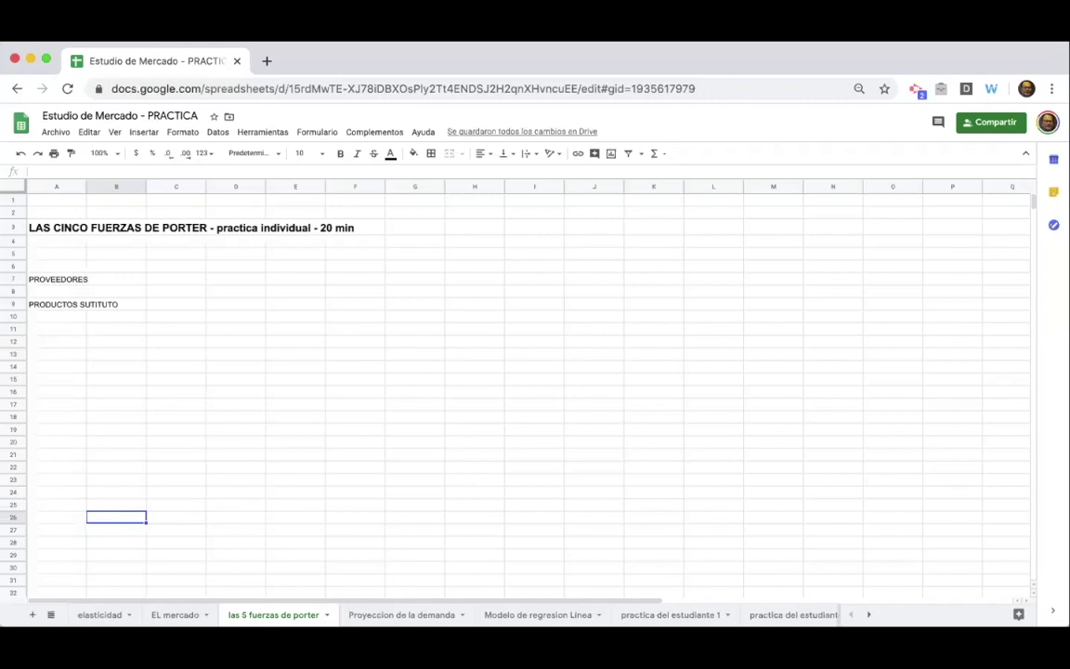
Open the Proyeccion de la demanda sheet and examine the qualitative methods listed under CUALITATIVO
scroll(455, 414, "down", 1)
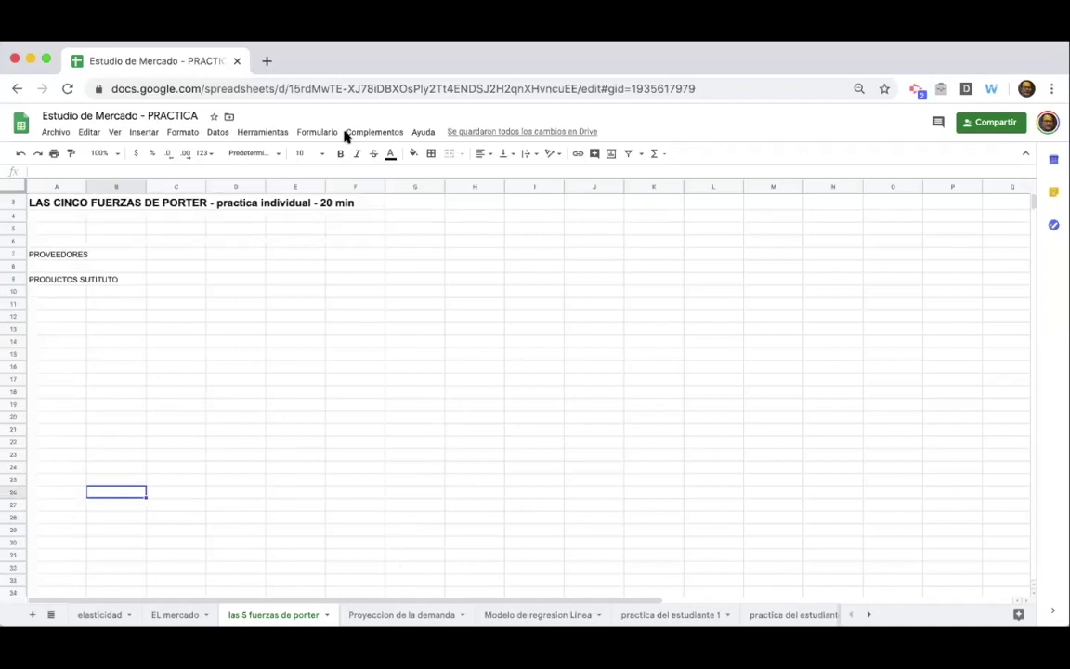
left_click(393, 614)
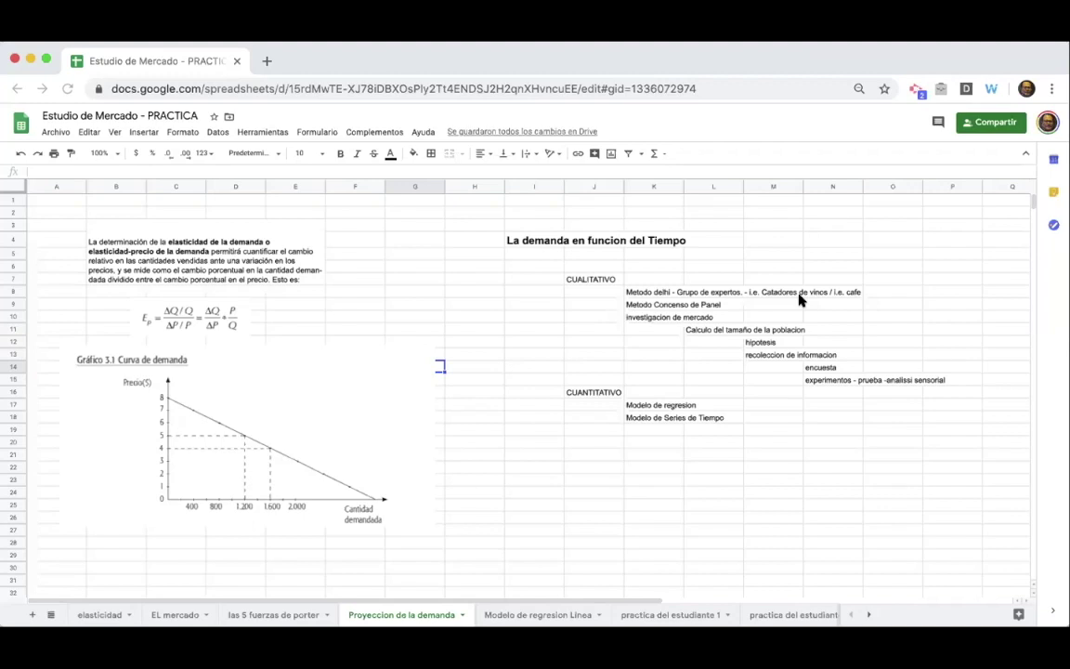
left_click(662, 304)
left_click(661, 292)
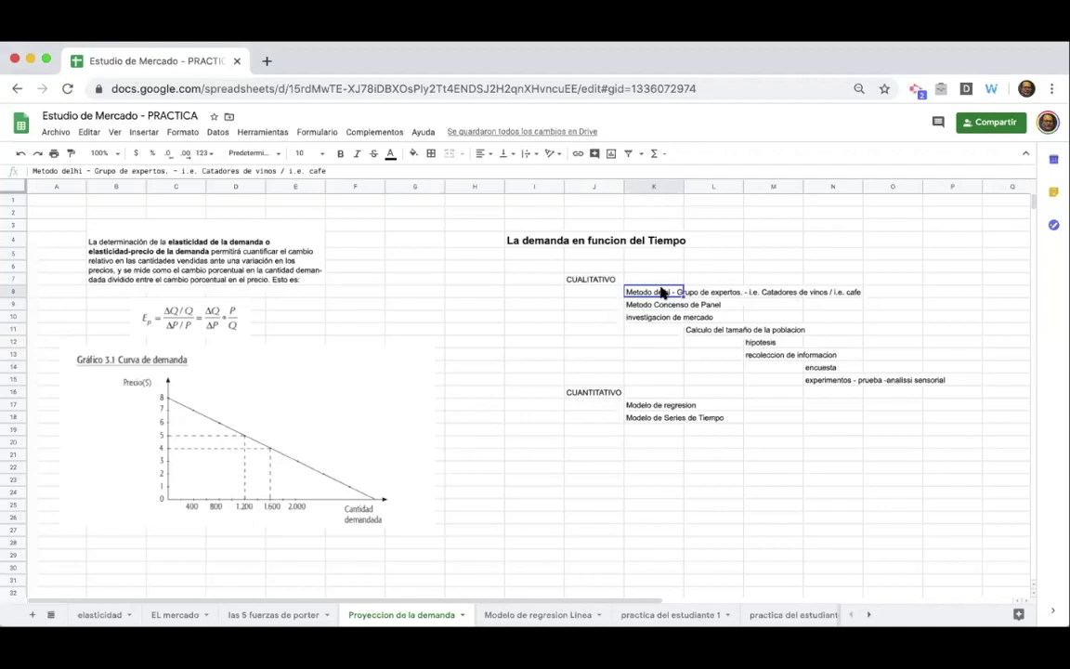
left_click(670, 306)
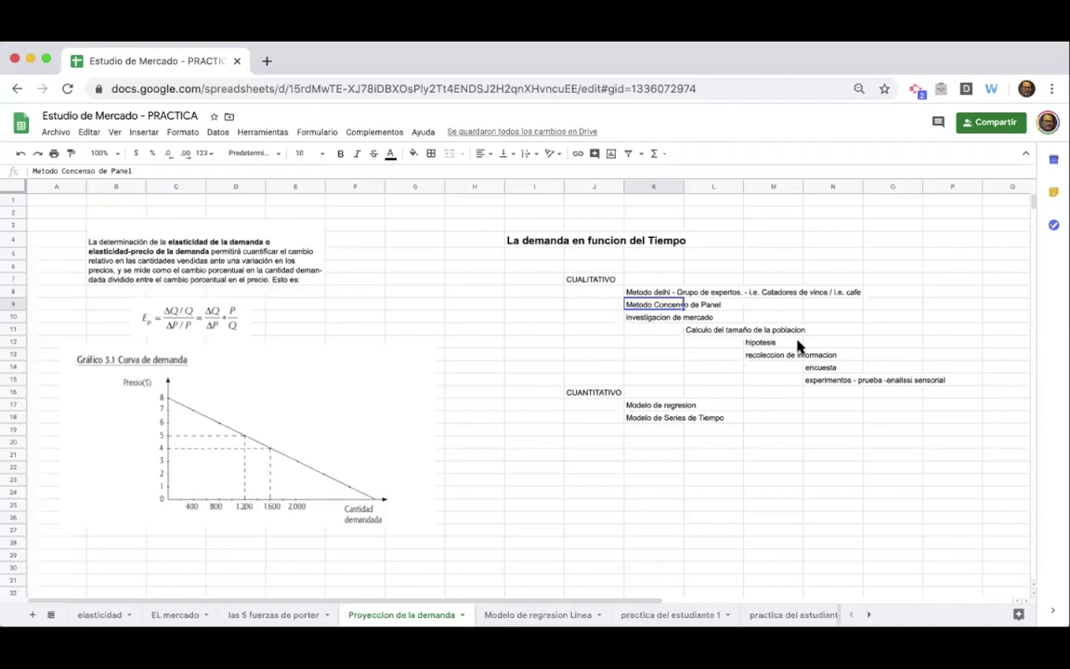
key("Up")
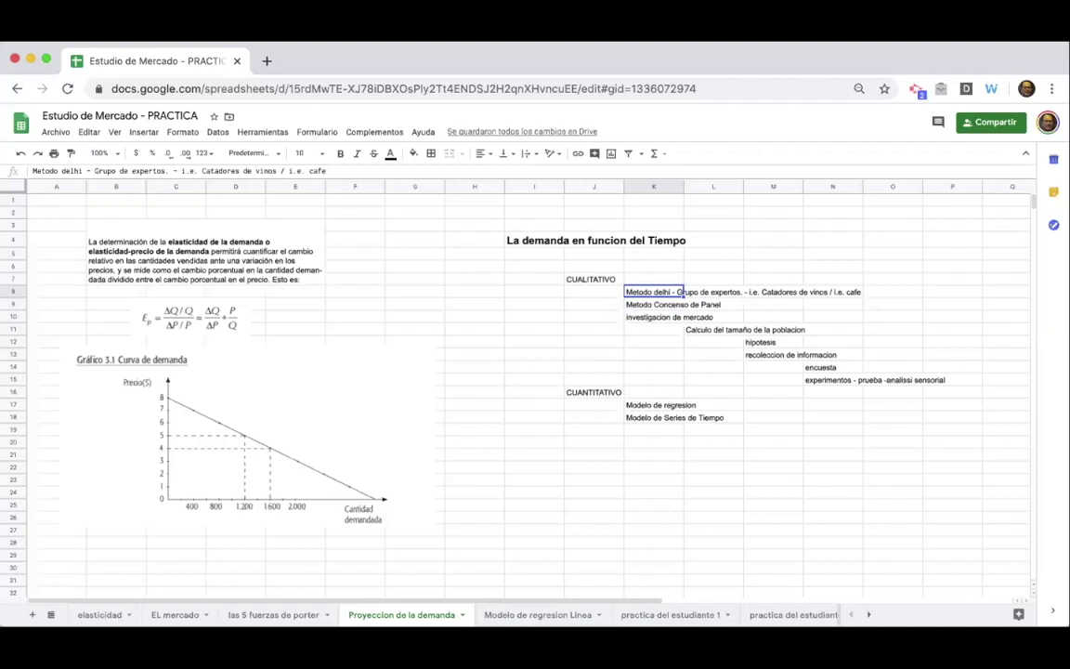
key("Down")
key("Down")
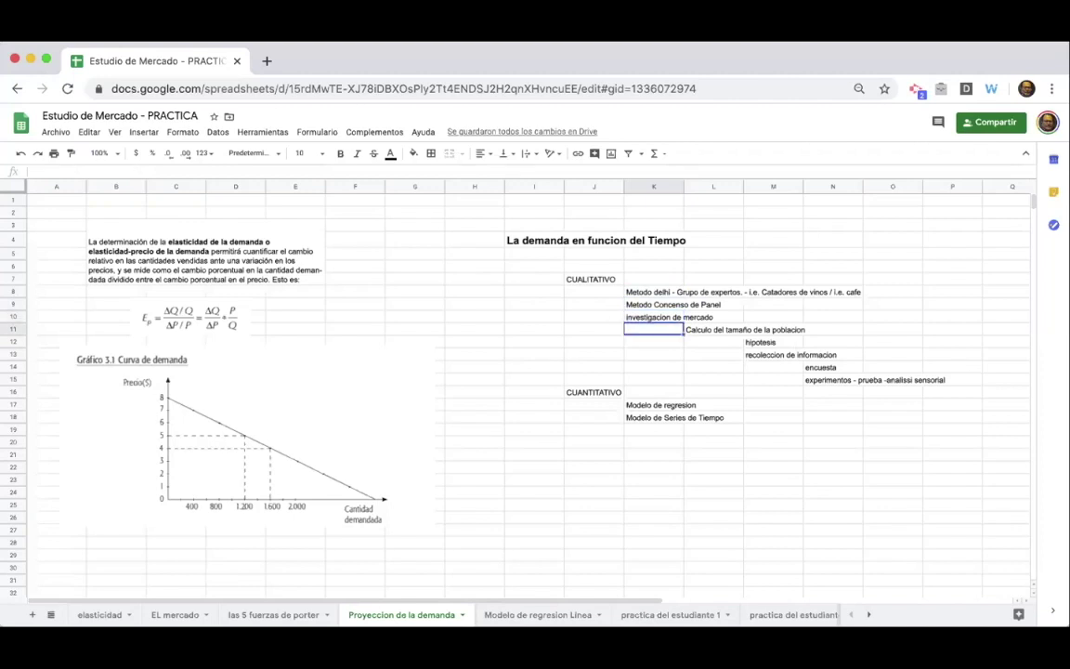
key("Down")
key("Down")
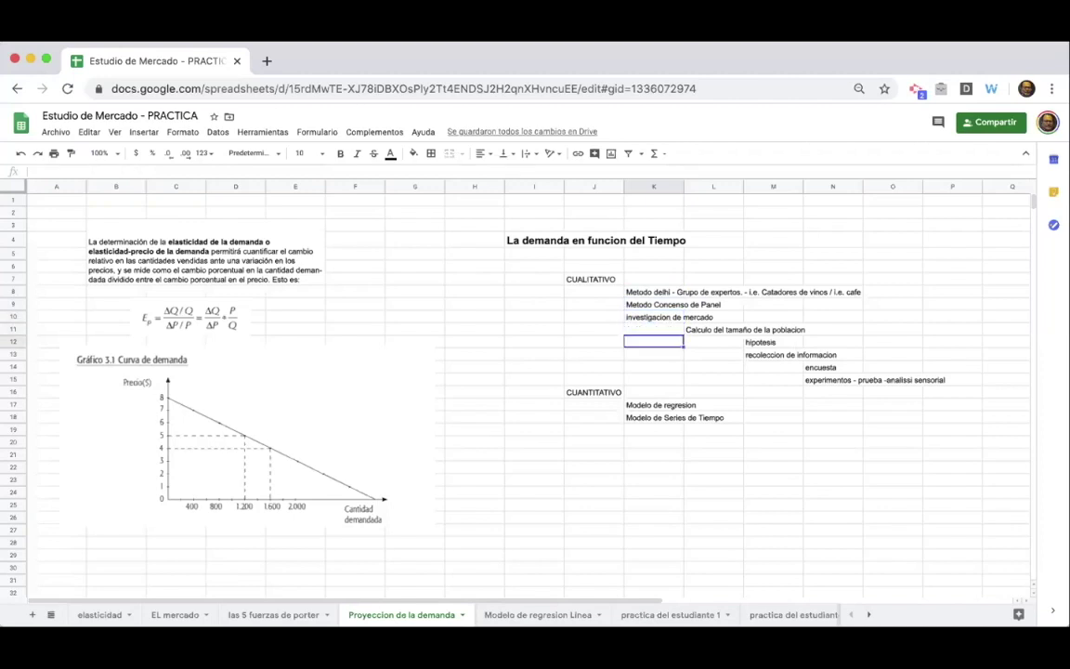
Examine the hipotesis, recoleccion de informacion and encuesta entries beneath the population size calculation
key("Right")
key("Right")
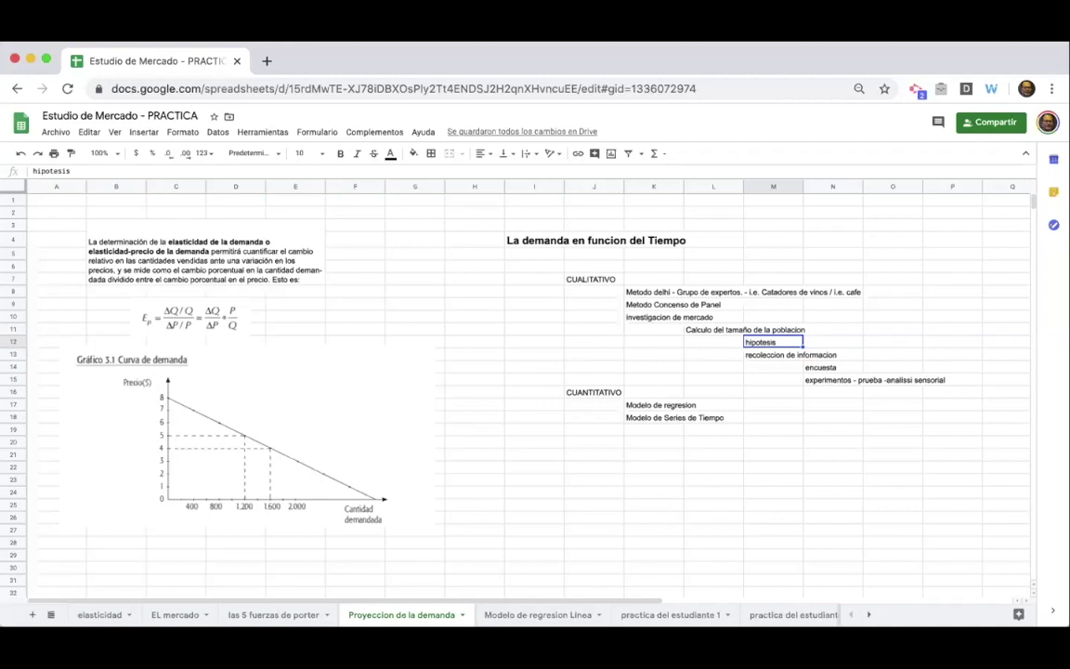
left_click(832, 342)
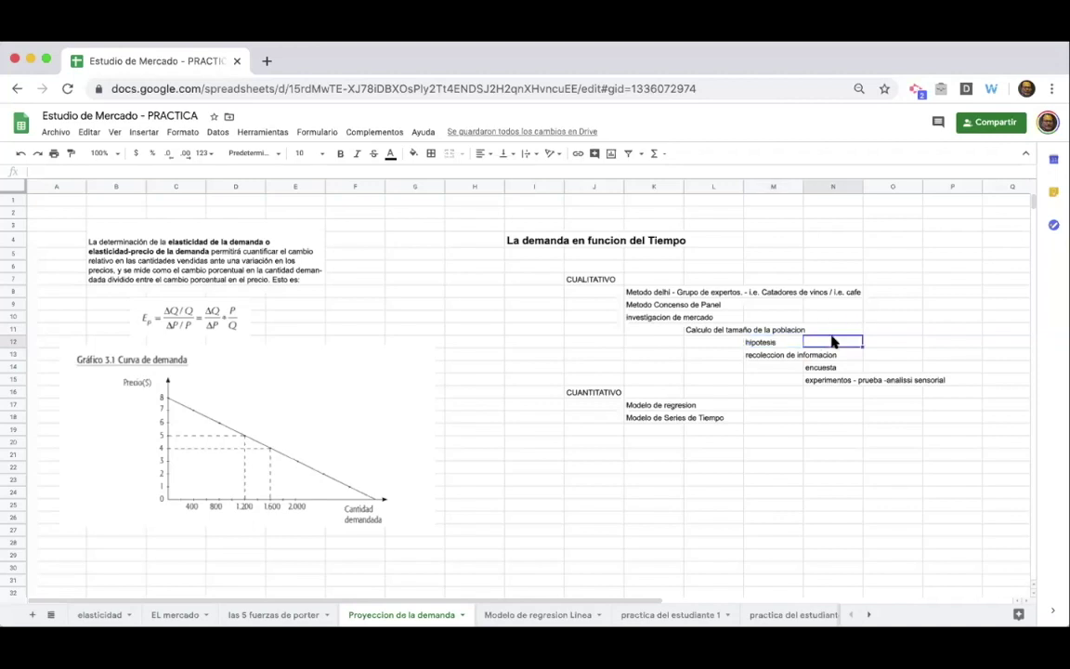
left_click(767, 356)
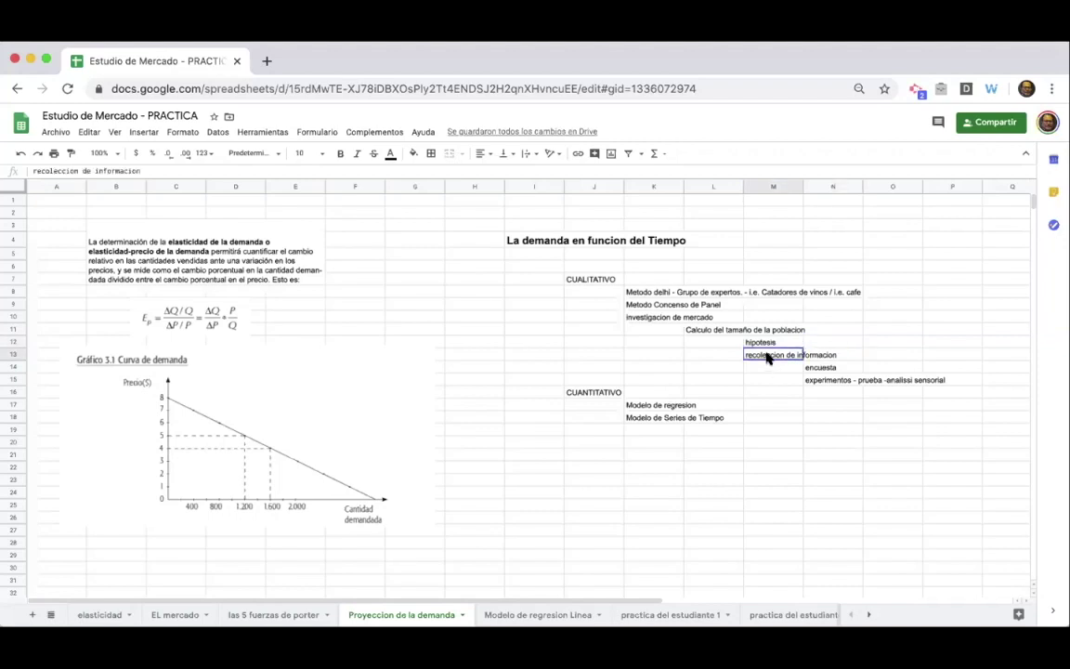
left_click_drag(771, 356, 821, 372)
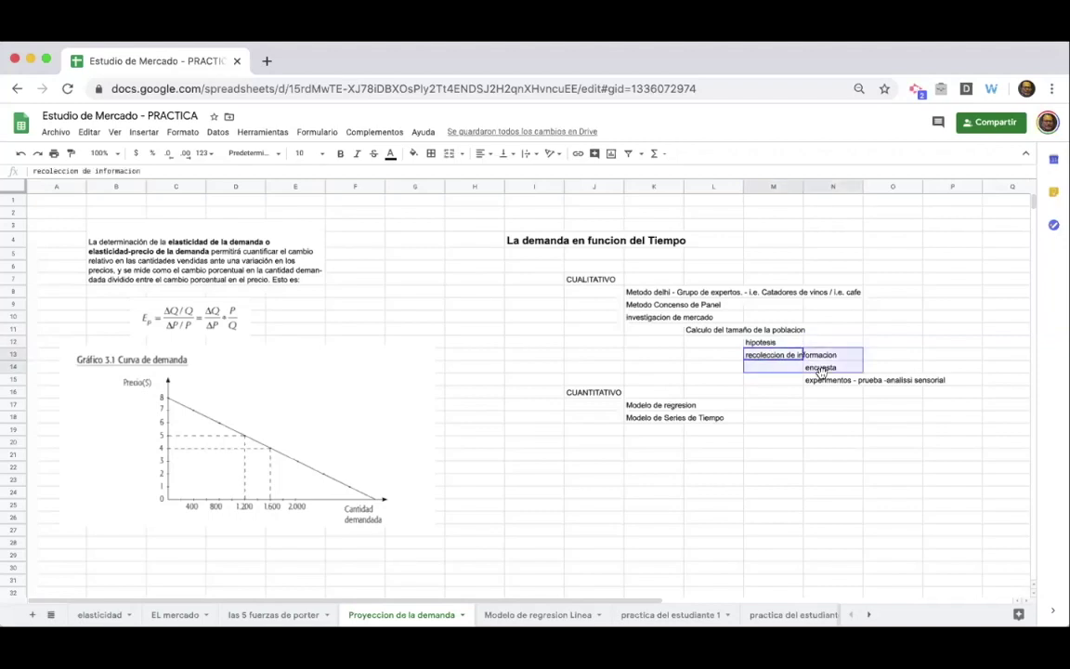
left_click(883, 354)
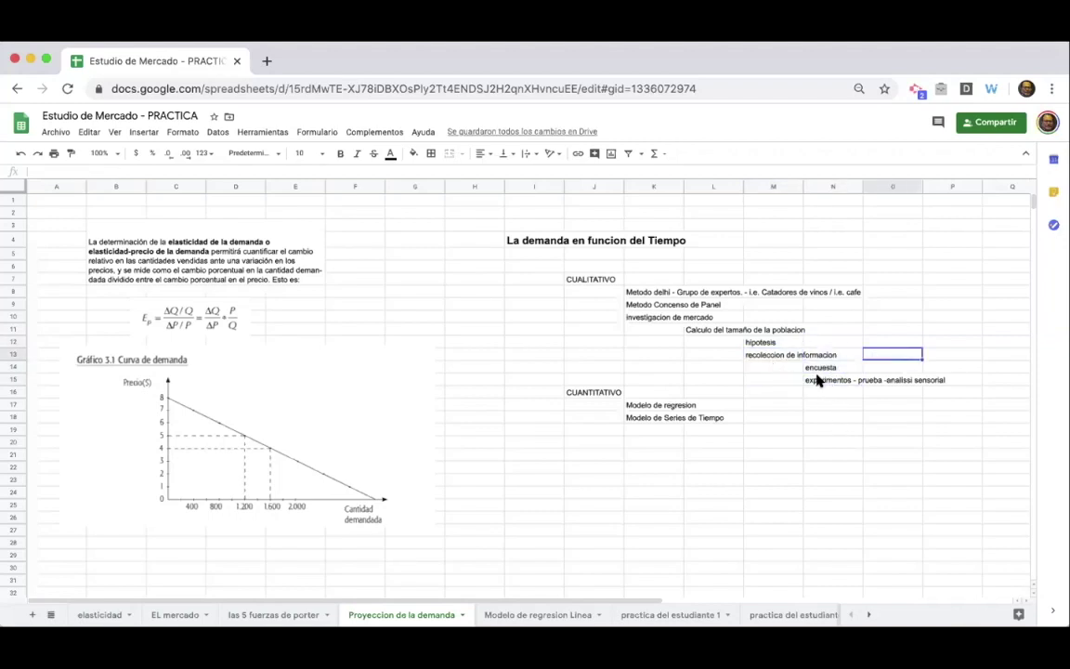
left_click(836, 368)
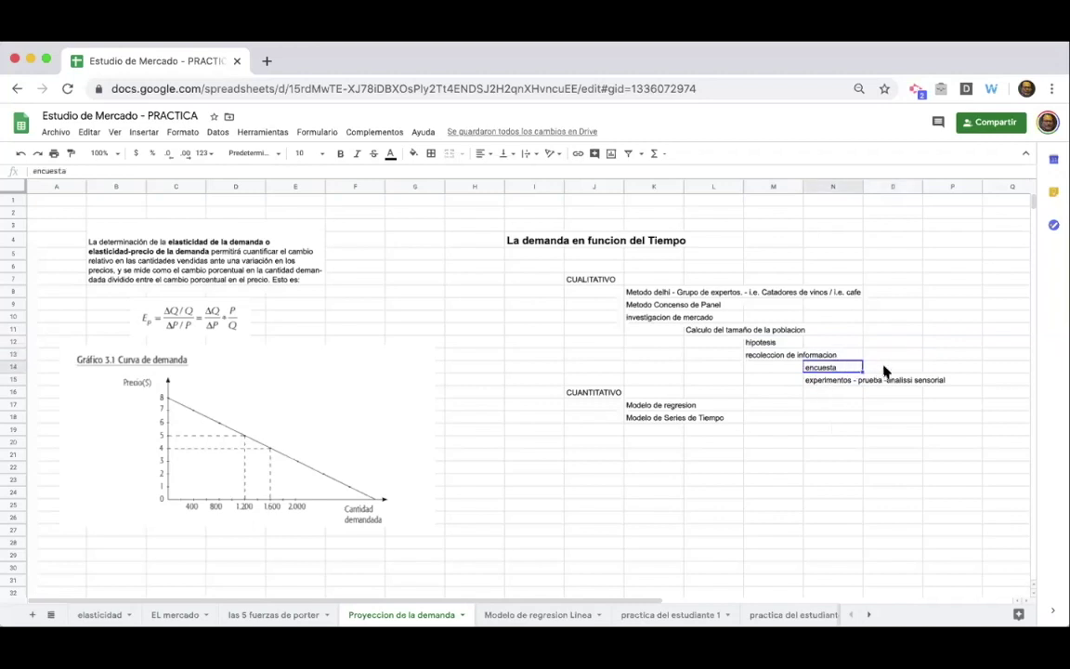
Fill the Calculo del tamaño de la poblacion cell, L11, with yellow
left_click(709, 329)
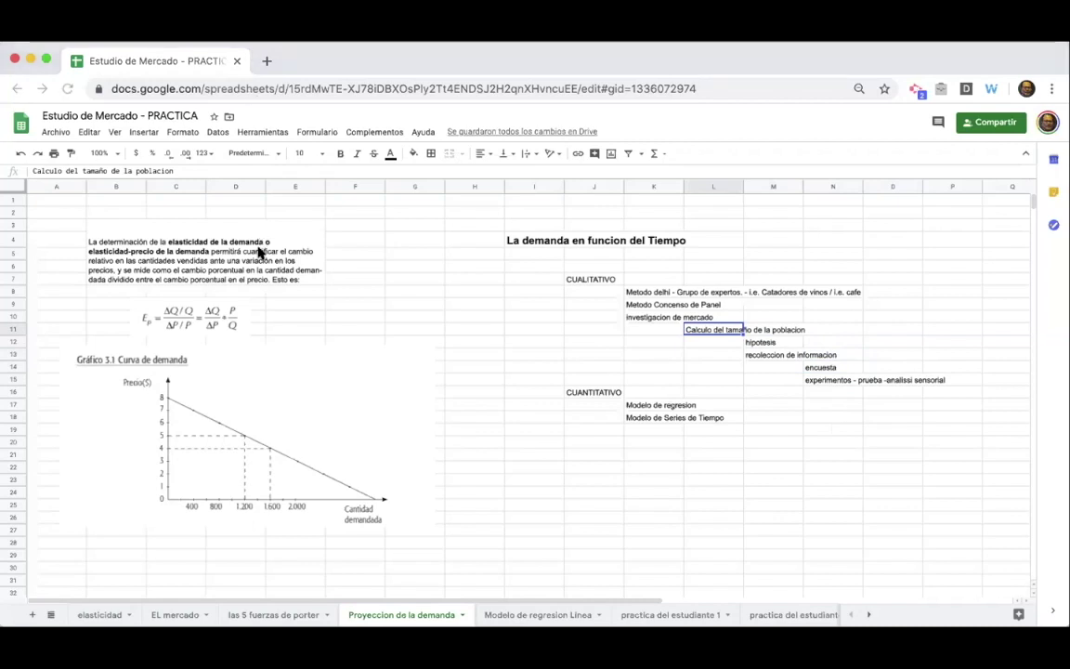
left_click(413, 155)
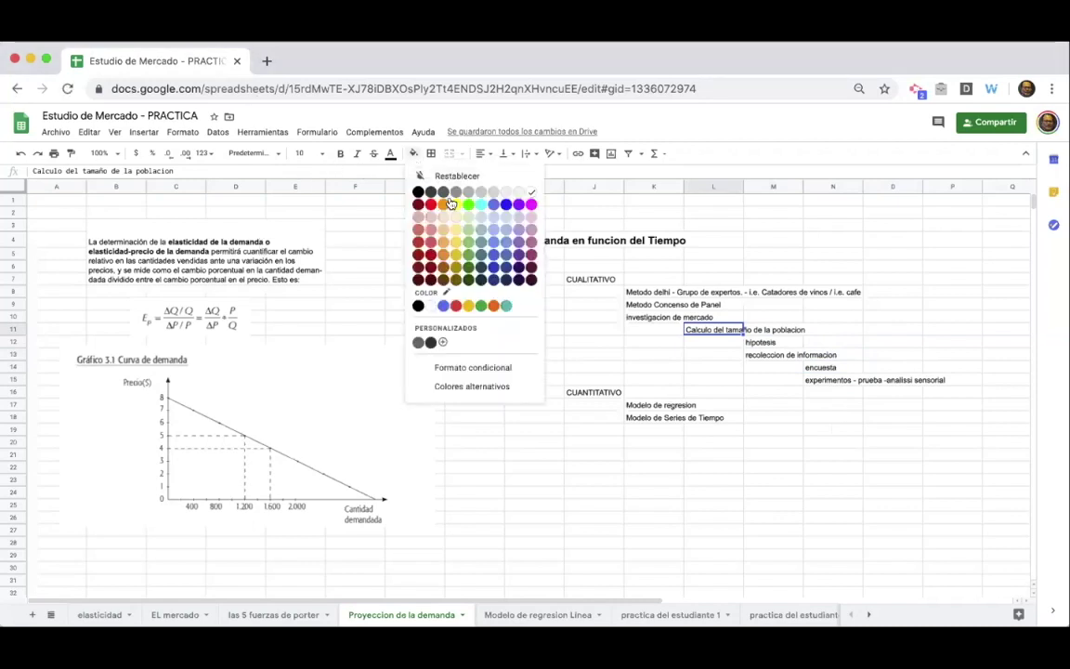
left_click(449, 202)
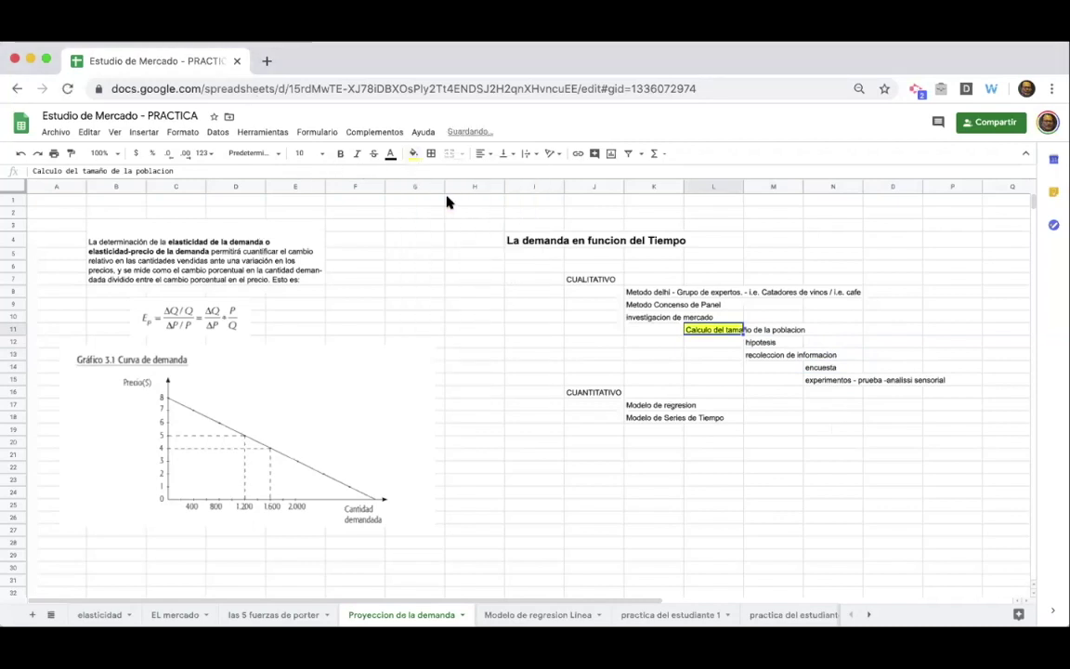
left_click(390, 155)
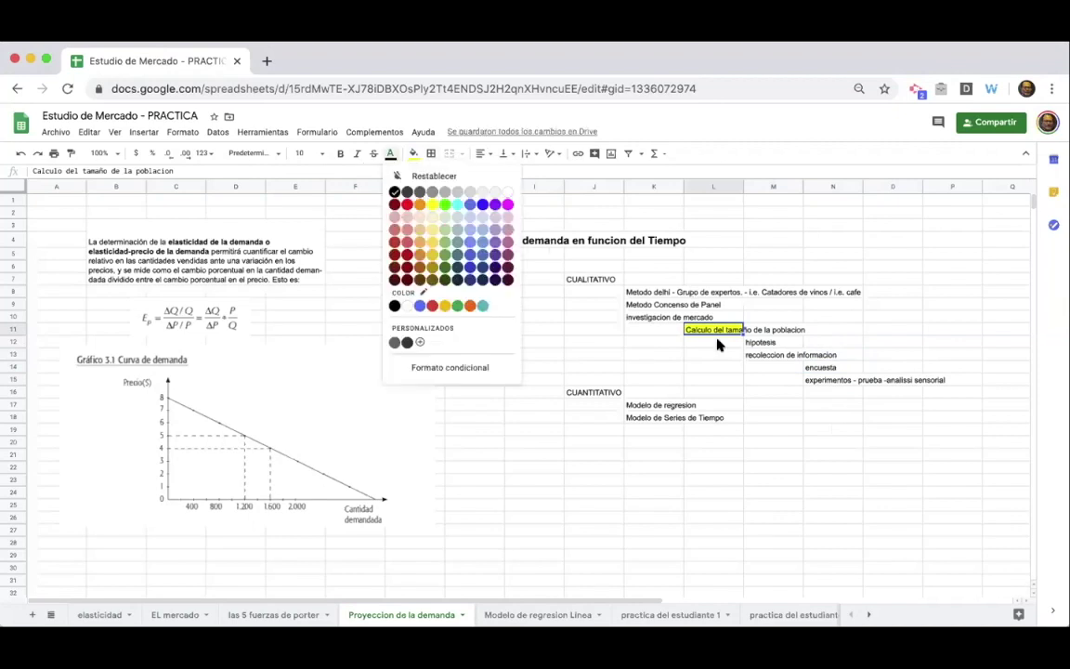
left_click(734, 366)
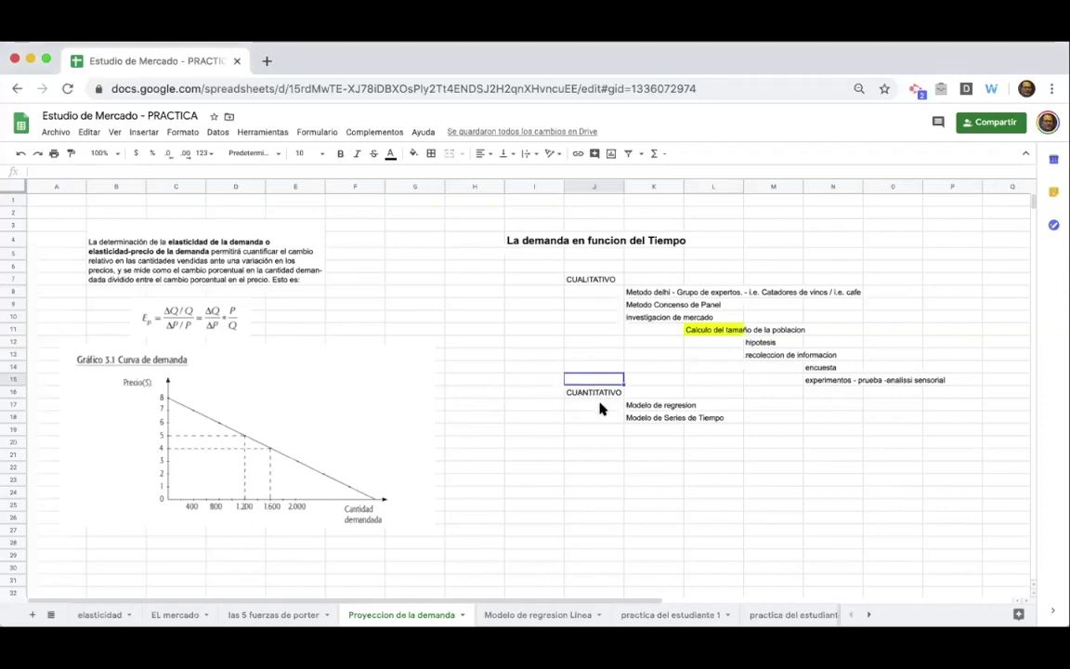
Review the Modelo de regresion and Modelo de Series de Tiempo entries under CUANTITATIVO
left_click(597, 402)
left_click(641, 405)
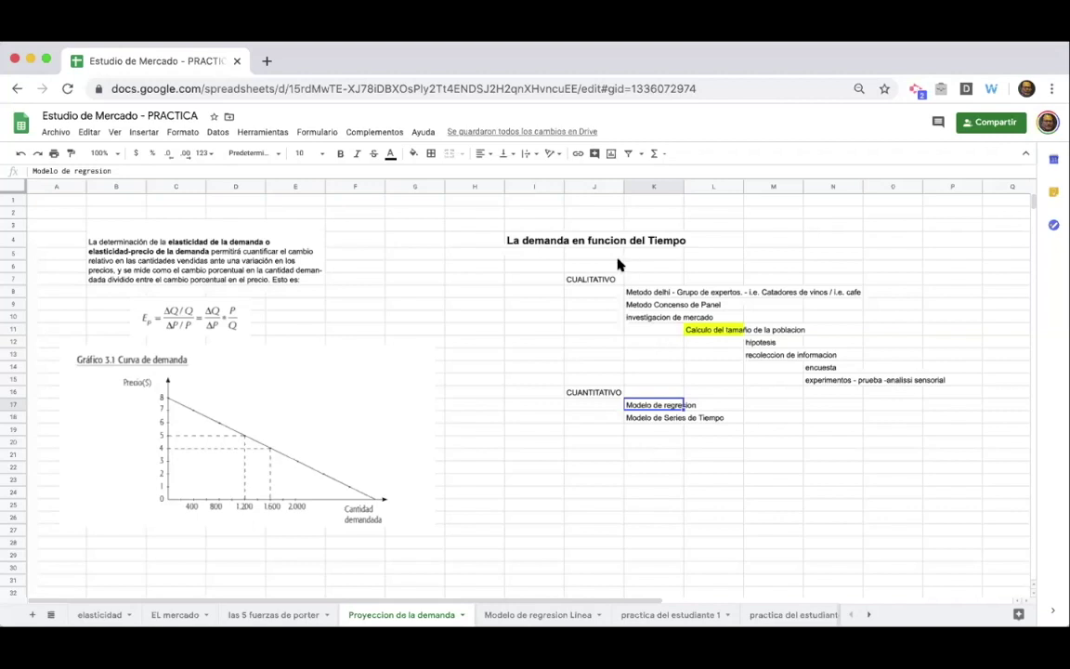
key("Down")
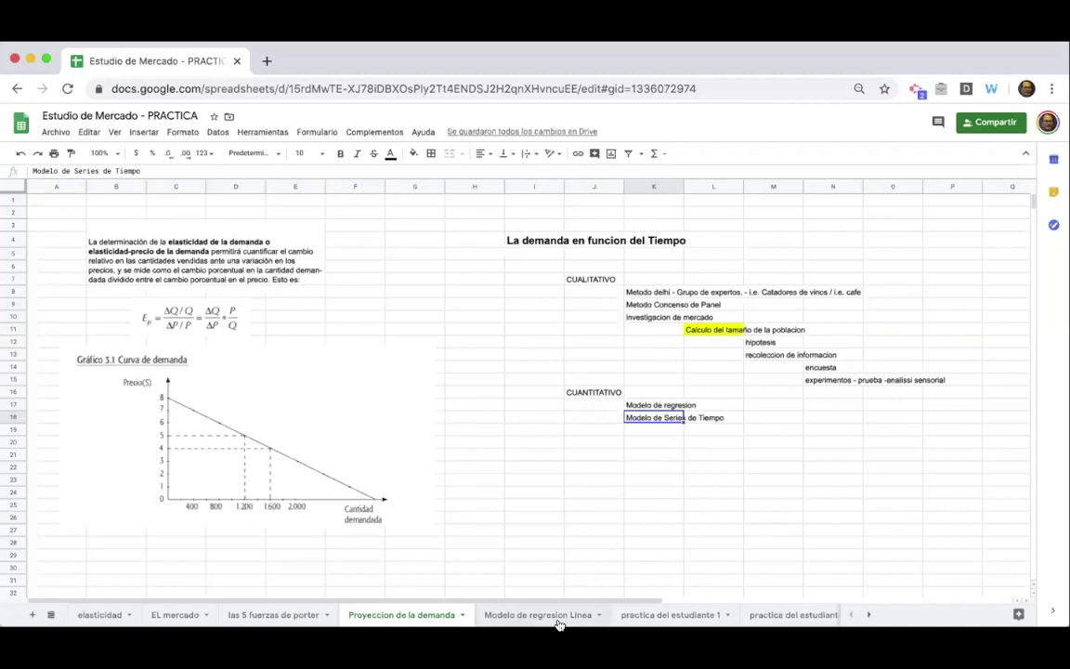
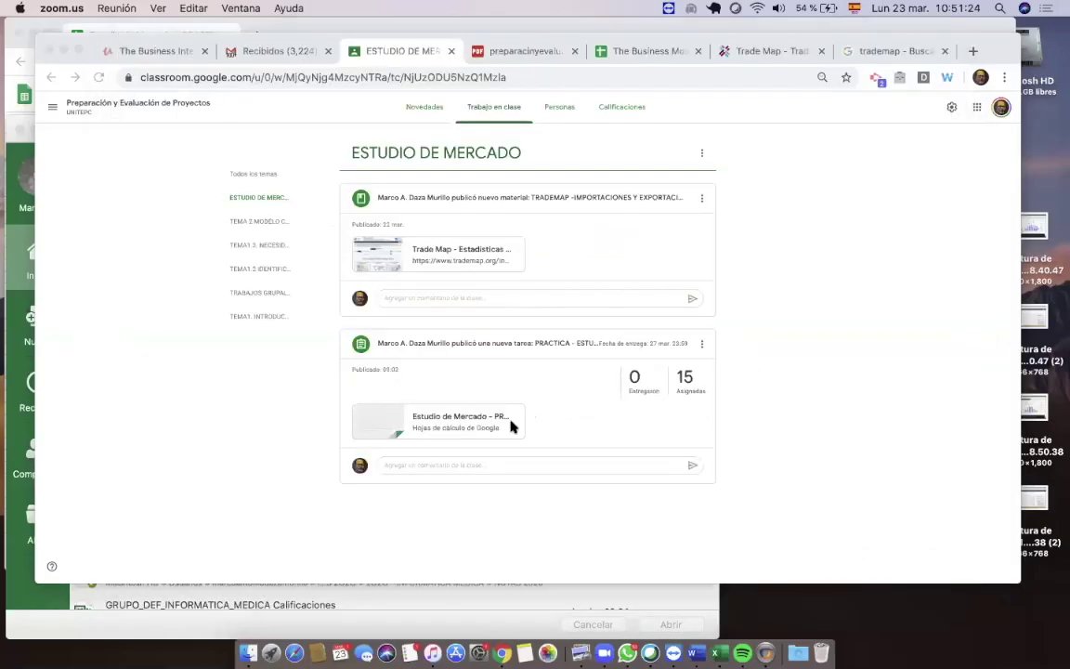
Switch to the Google Classroom window and show the full Trabajo en clase list for all topics
key("ctrl+Up")
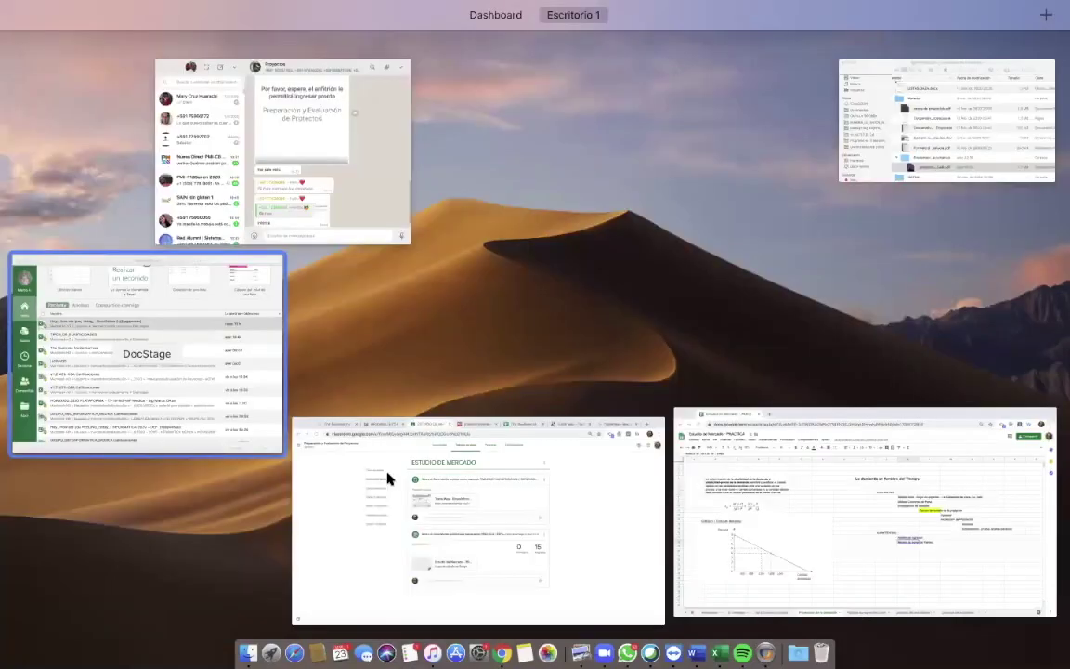
left_click(353, 348)
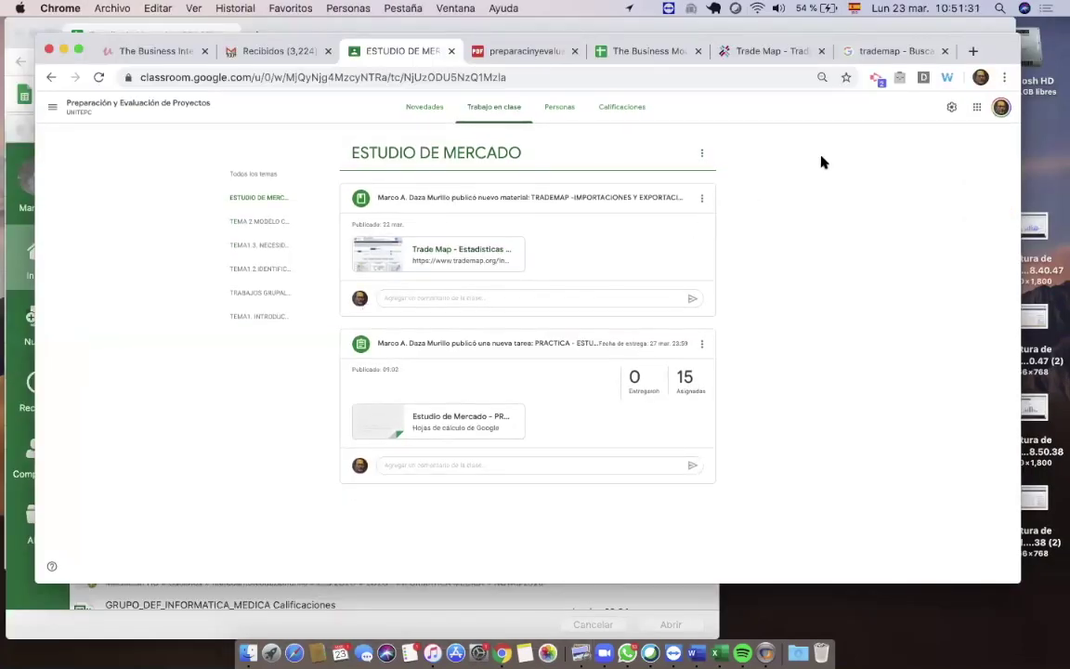
scroll(657, 208, "up", 1)
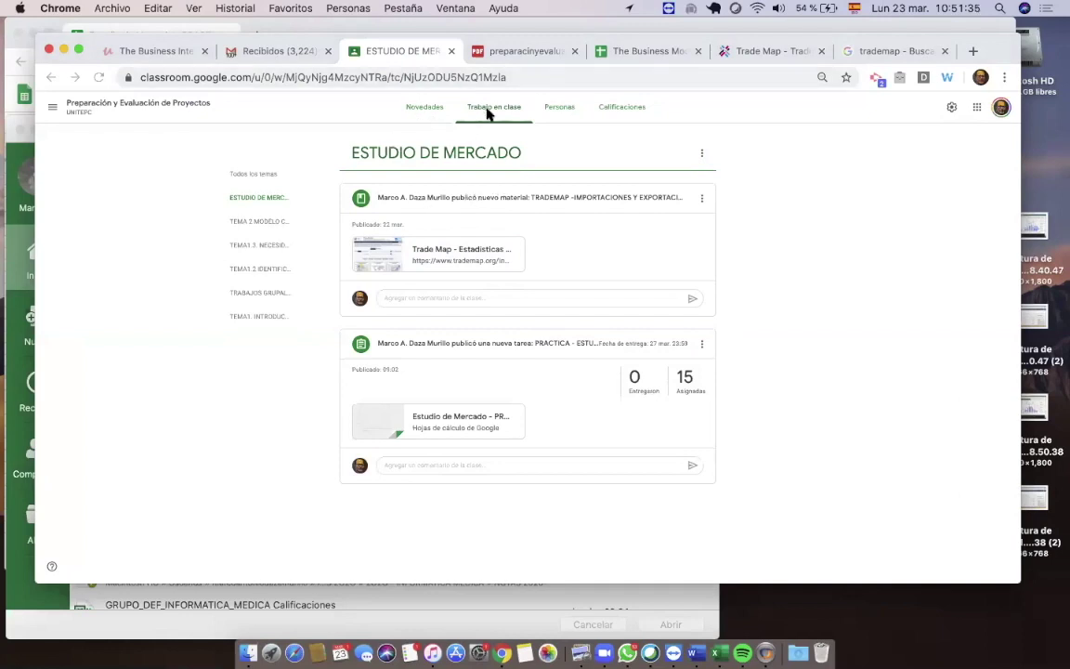
left_click(490, 113)
scroll(497, 242, "up", 2)
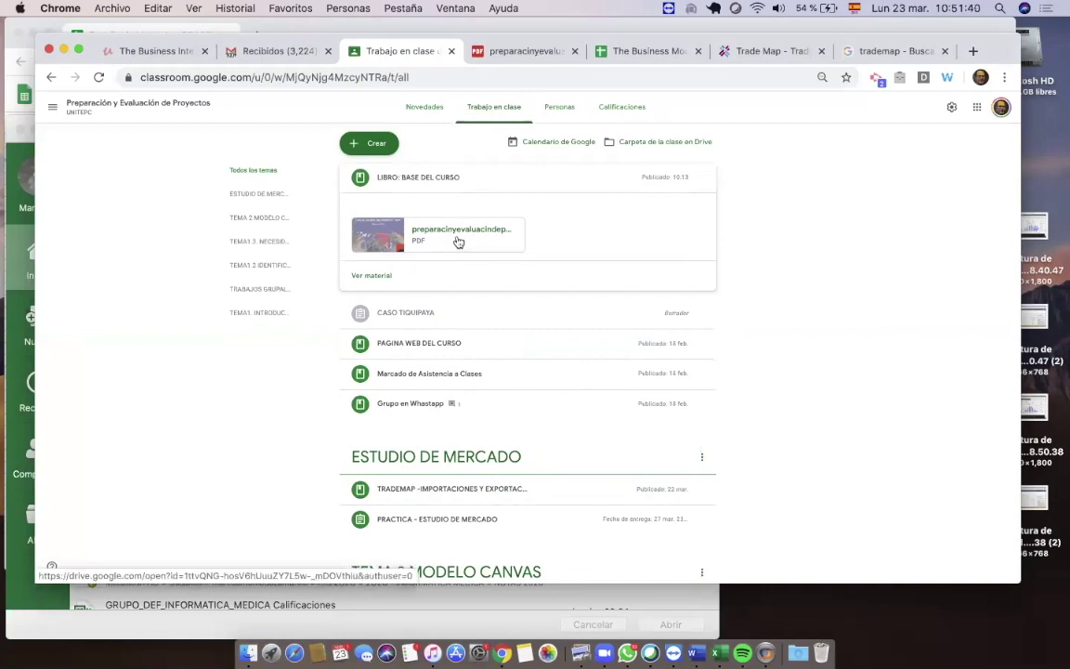
Open the PDF attached to the LIBRO: BASE DEL CURSO material in its own new window
left_click(457, 236)
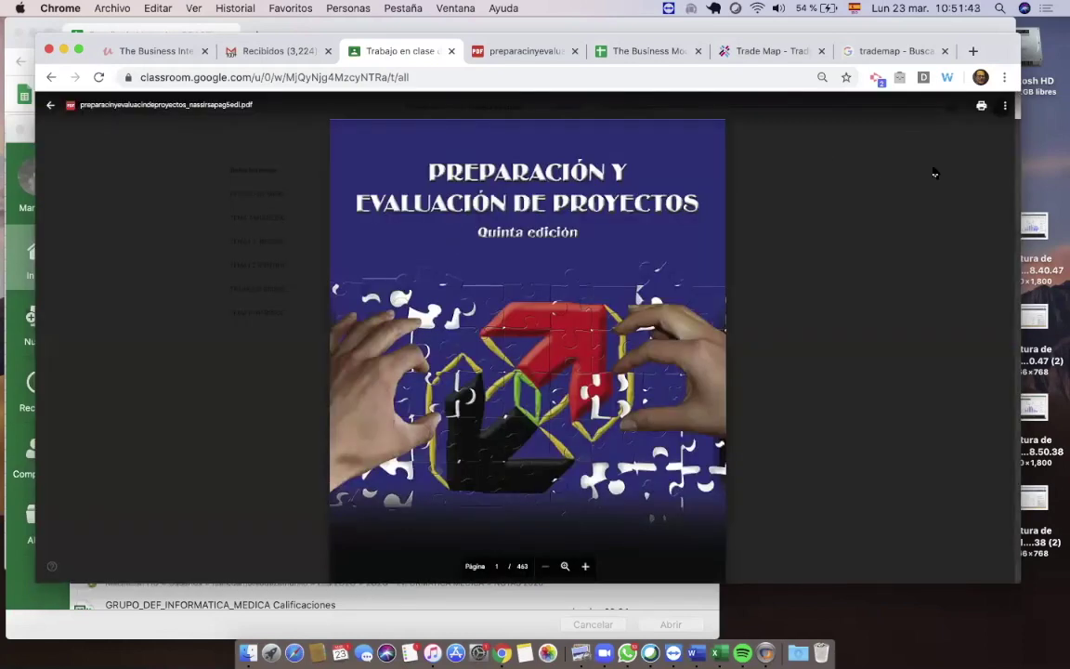
left_click(1005, 106)
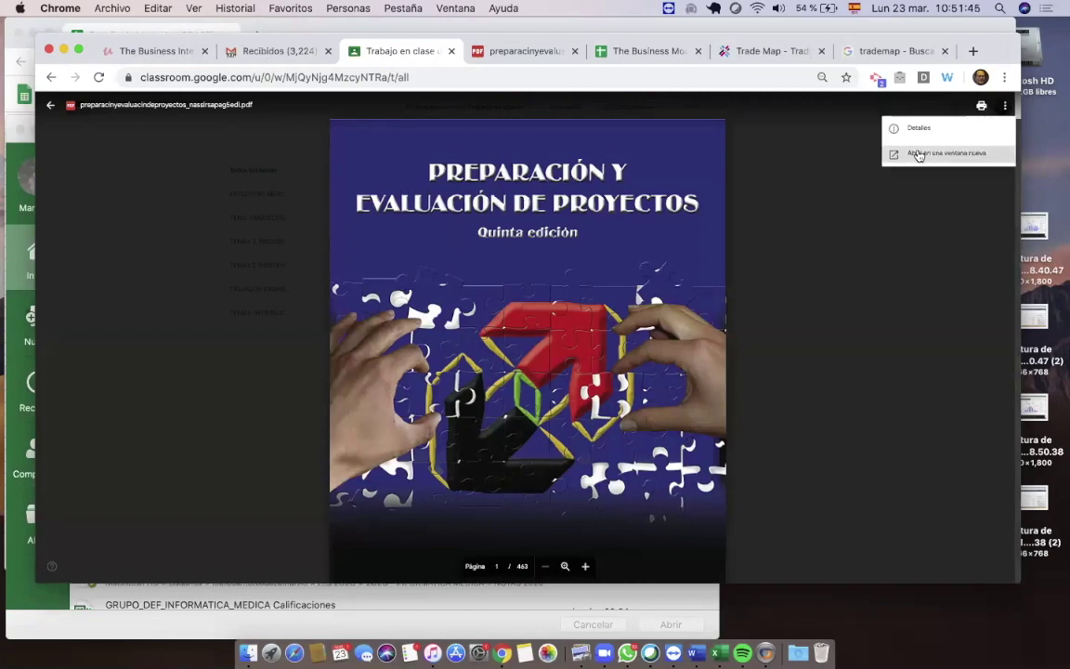
left_click(921, 154)
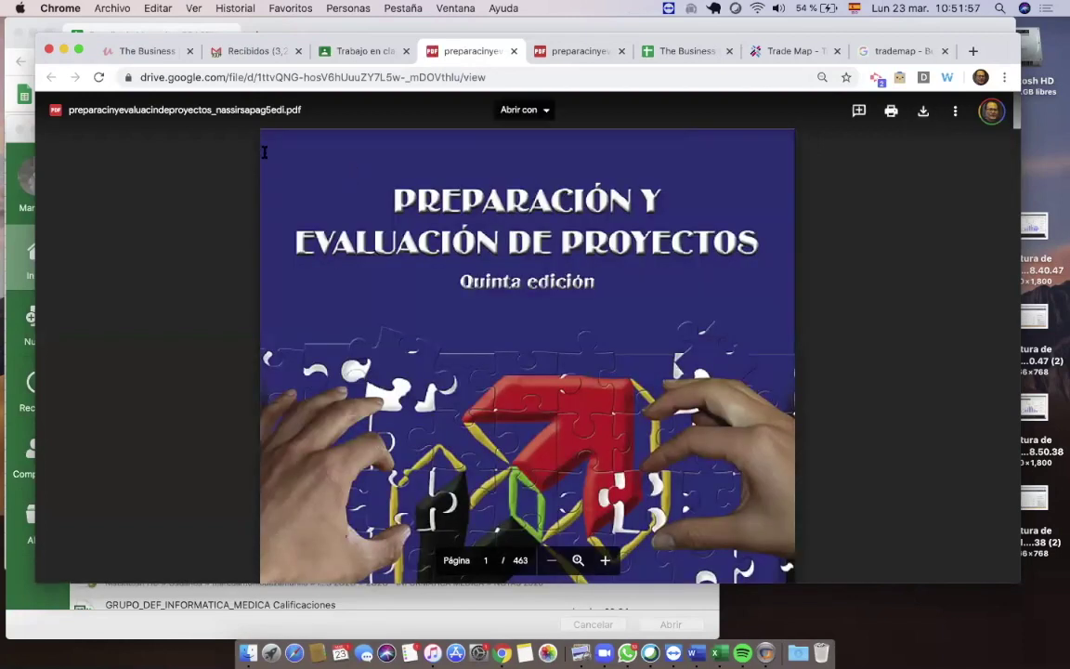
Look through the open Classroom, Gmail and Business Model Canvas pages, ending on the other copy of the course book PDF
left_click(365, 56)
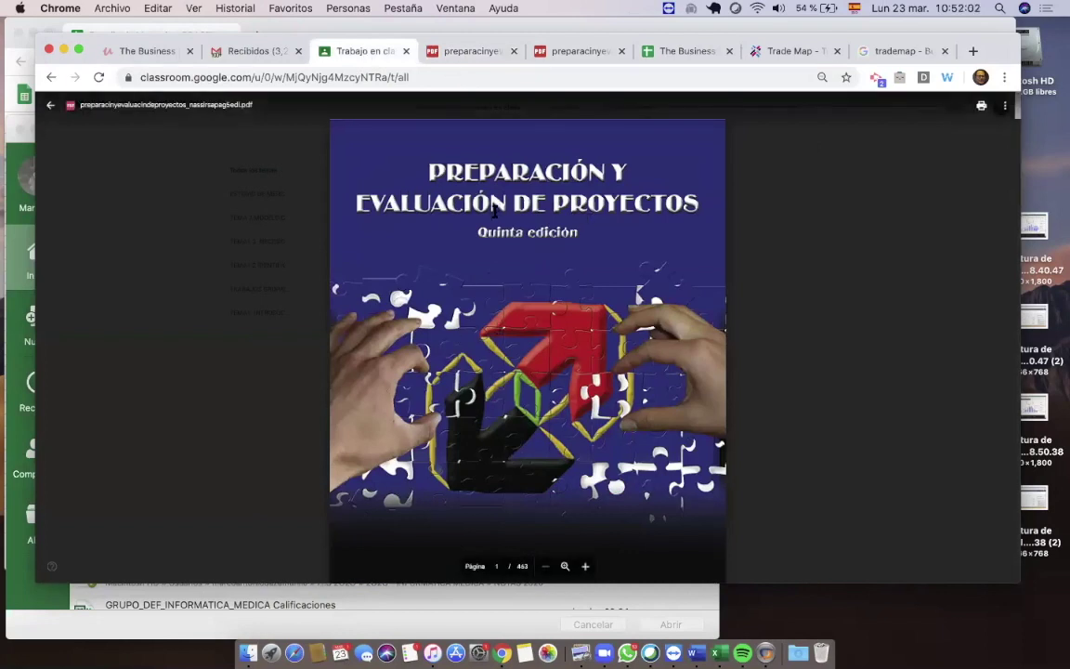
left_click(261, 50)
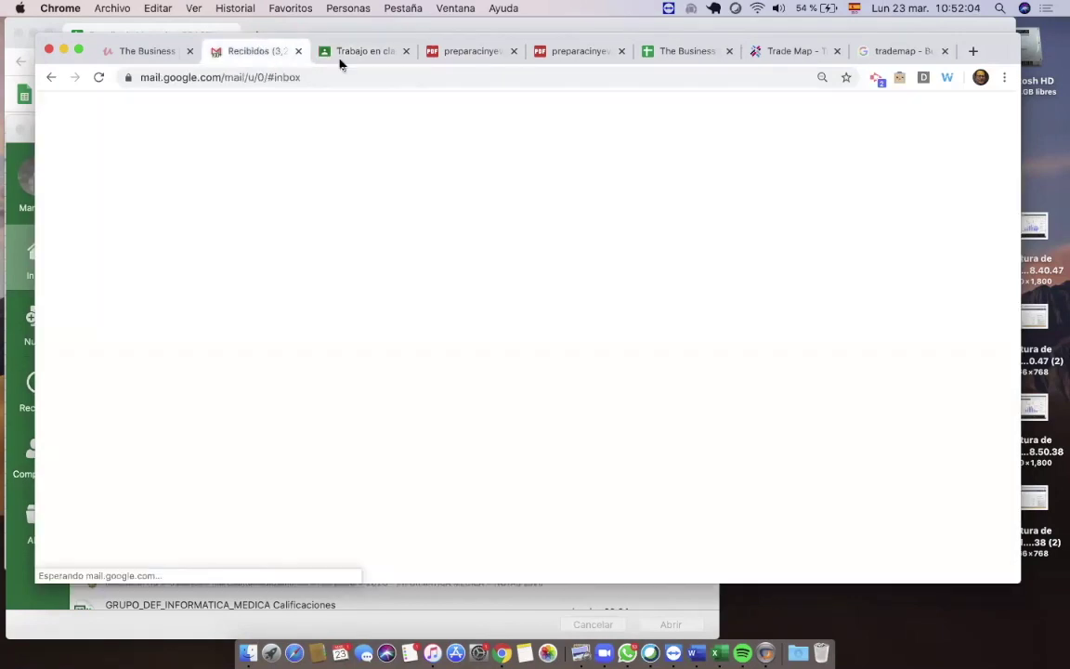
left_click(350, 56)
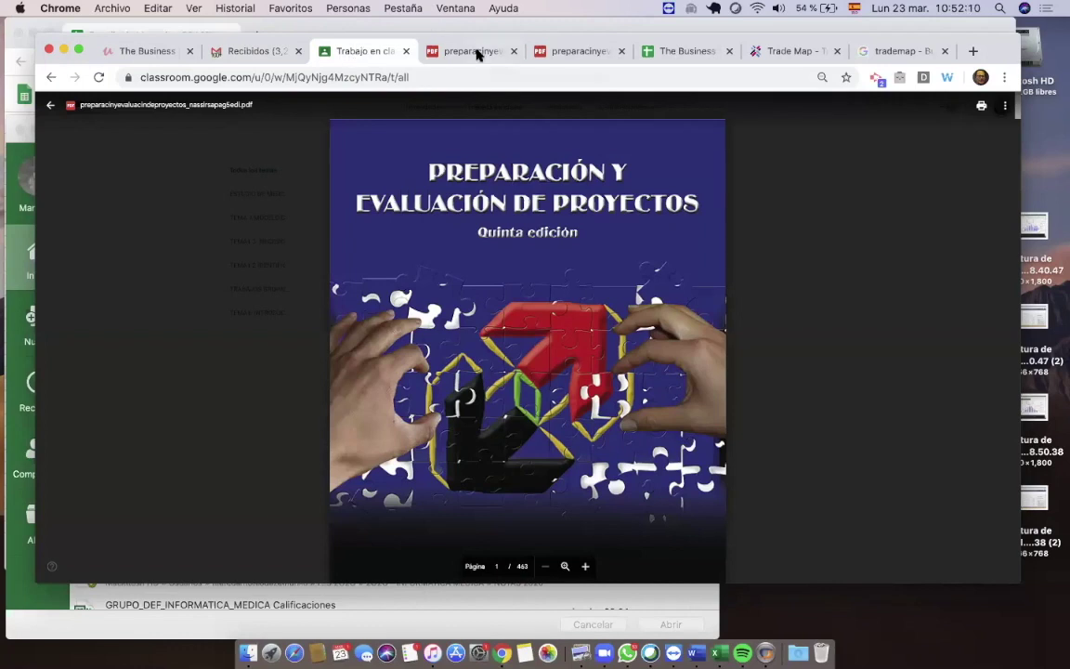
left_click(661, 52)
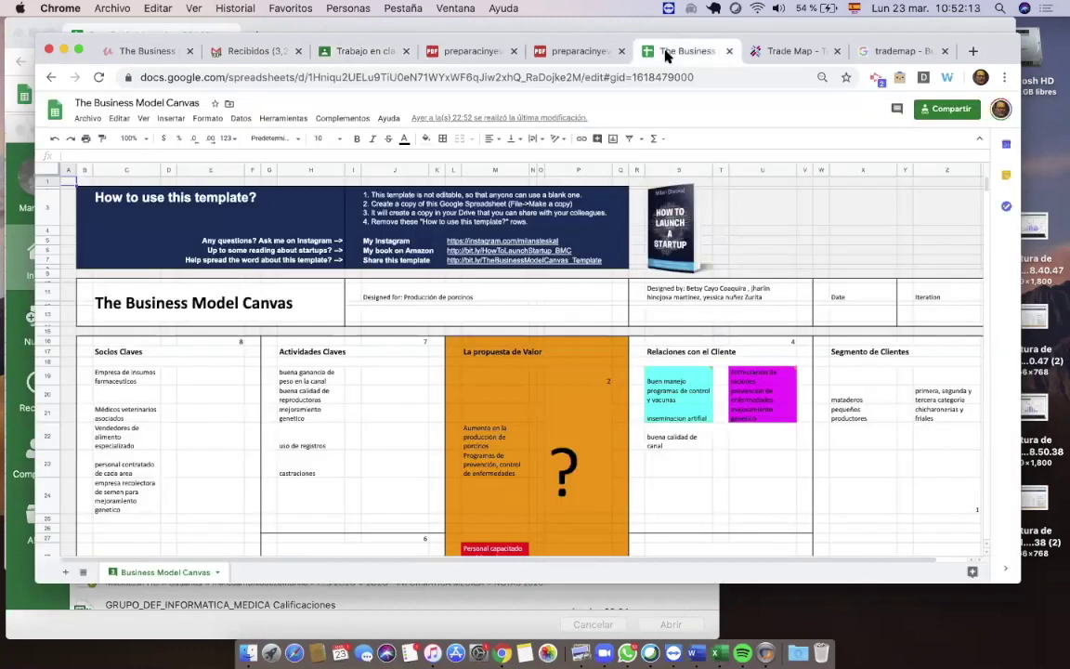
left_click(583, 51)
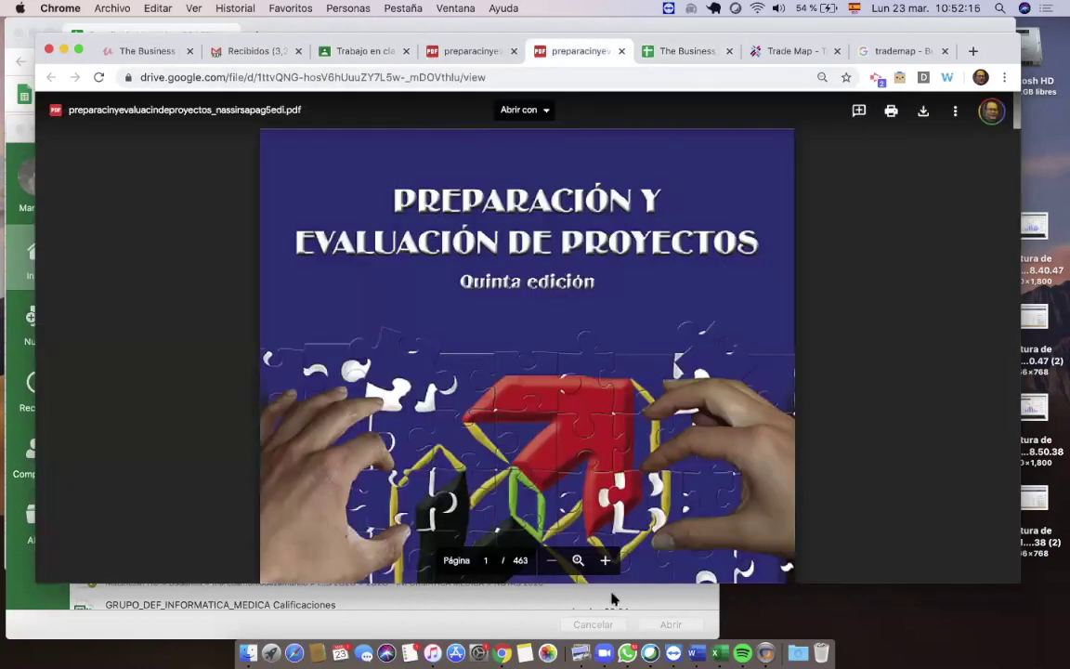
Switch back to the Estudio de Mercado - PRACTICA spreadsheet window and view the lower rows of the Proyeccion de la demanda sheet
key("ctrl+Up")
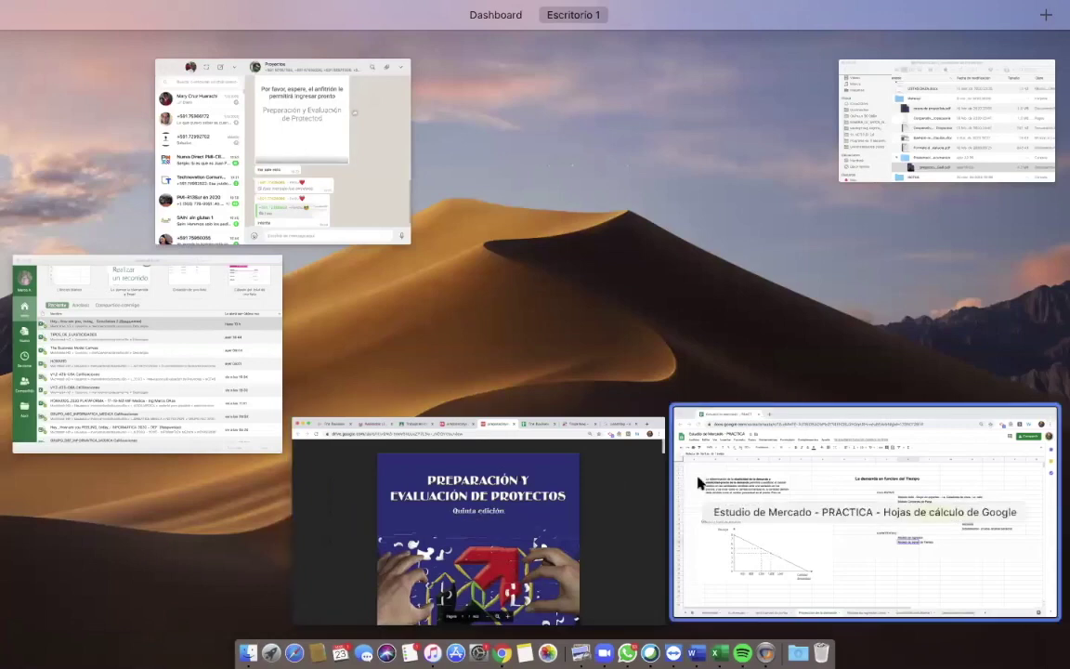
left_click(699, 482)
scroll(231, 315, "down", 5)
scroll(230, 316, "up", 1)
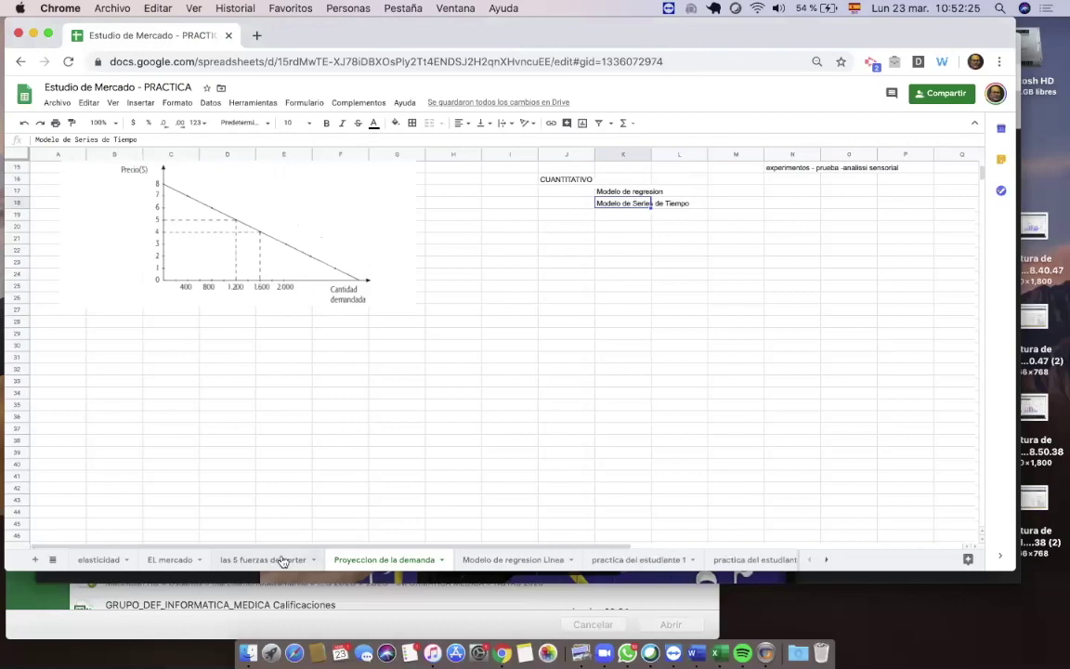
Show the EL mercado sheet at the La Estrategia de Mercado and Analisis del Medio sections with the PEST list
left_click(181, 559)
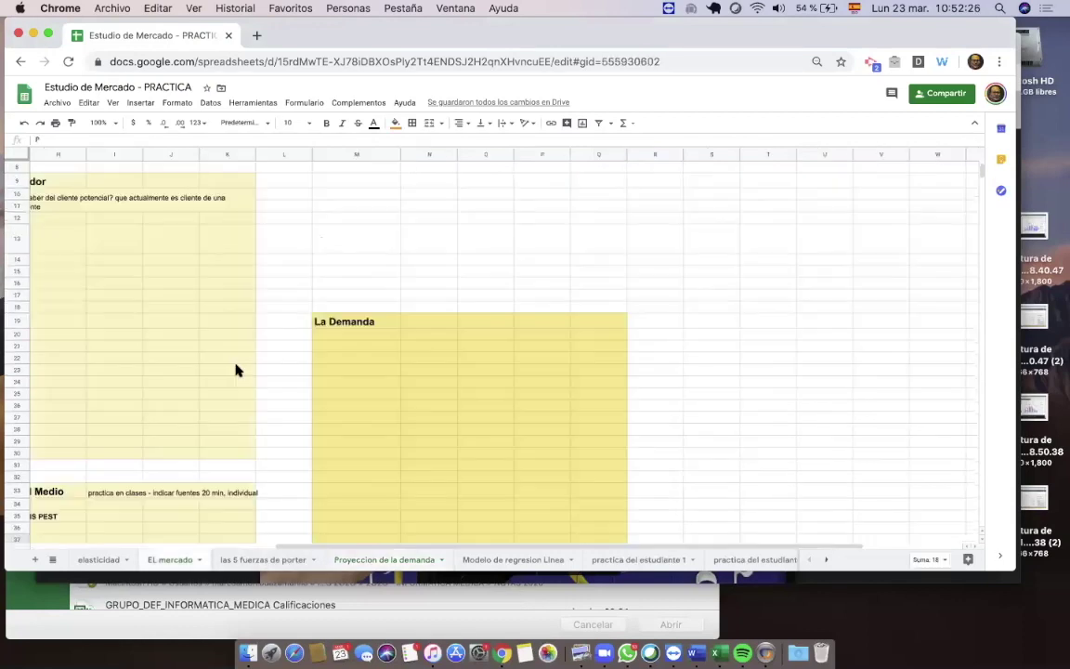
scroll(204, 397, "left", 5)
scroll(180, 347, "down", 5)
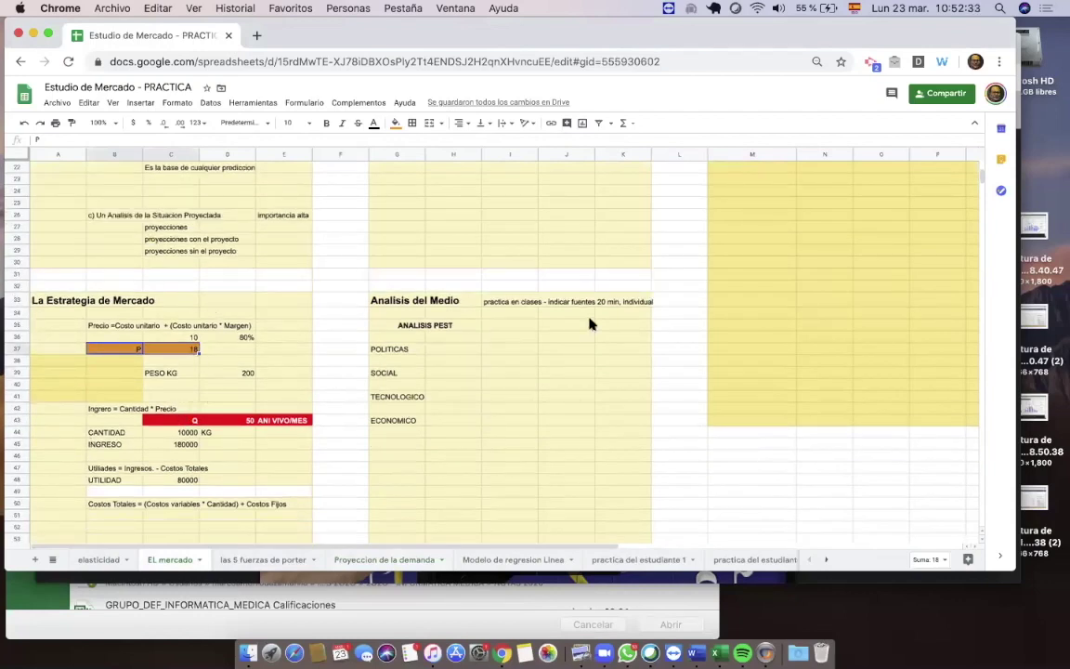
Open the Modelo de regresion Linea sheet and point out the first and last rows of the Año and Demanda table
left_click(508, 560)
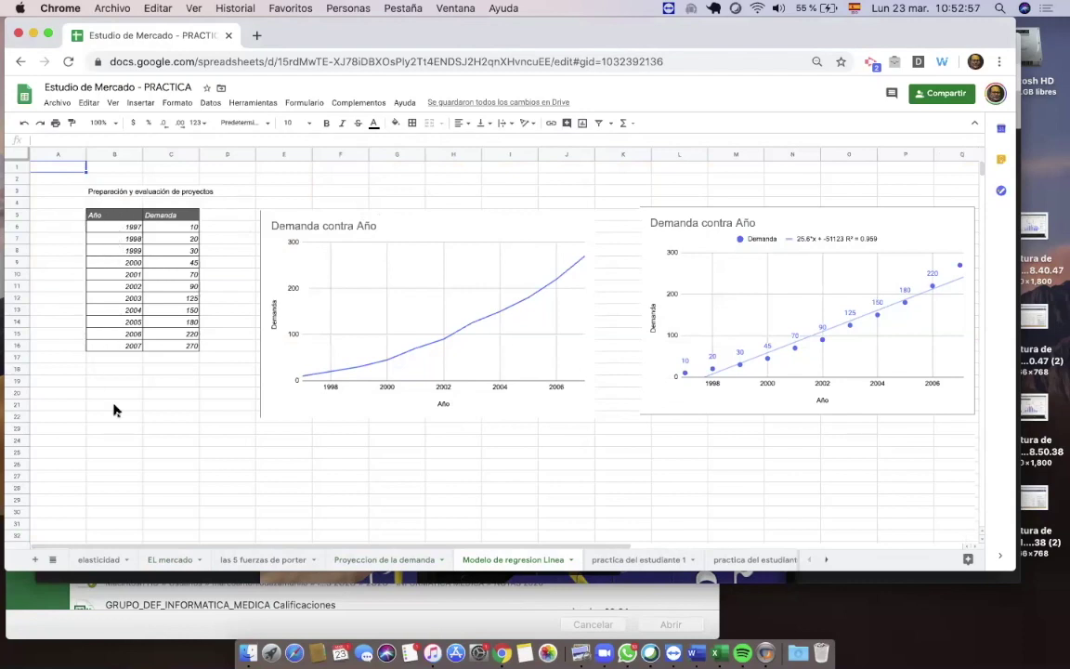
left_click(112, 226)
left_click(165, 228)
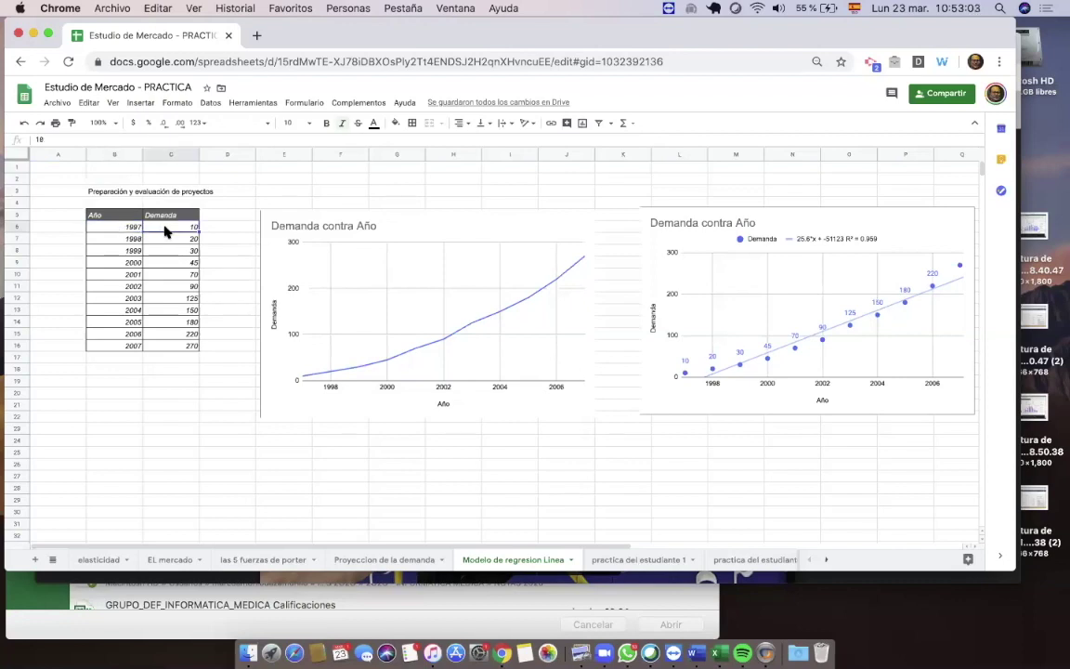
left_click(173, 347)
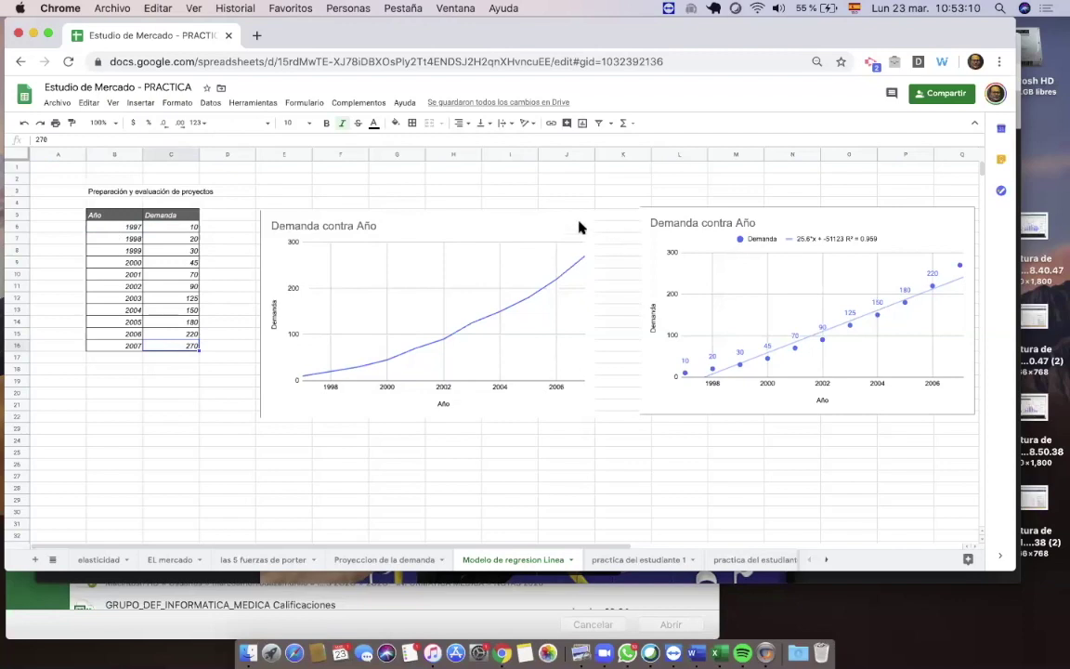
Move the Demanda contra Año line chart away from the data table, over the lower part of the scatter chart
left_click(501, 203)
left_click(490, 227)
left_click_drag(539, 225, 894, 295)
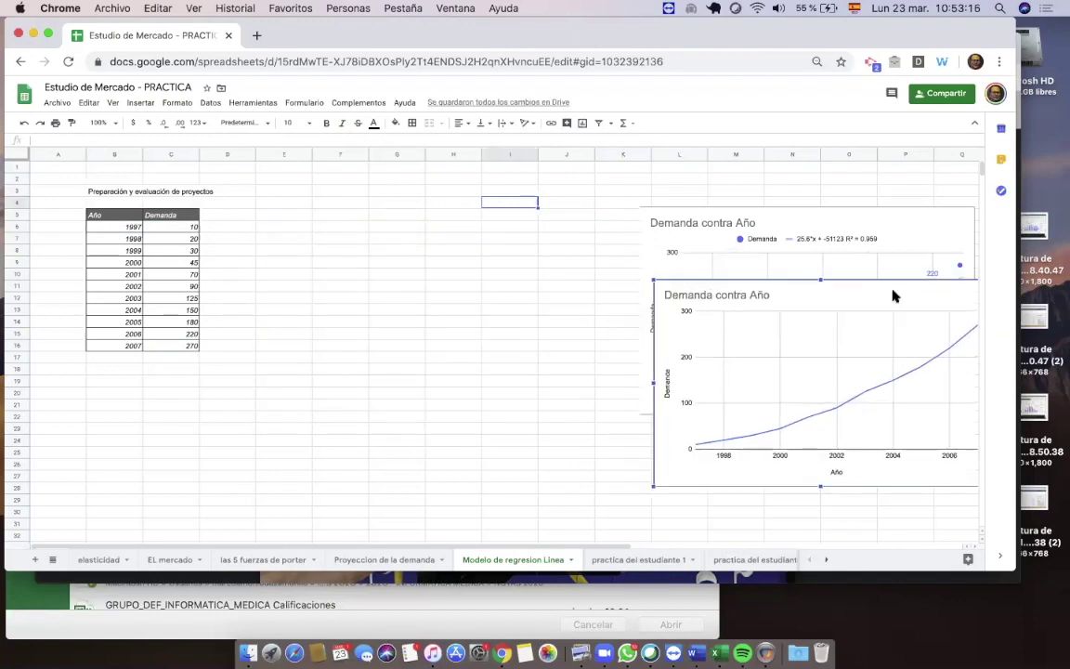
Insert a chart from the Año and Demanda table in B5:C16
left_click_drag(101, 214, 182, 346)
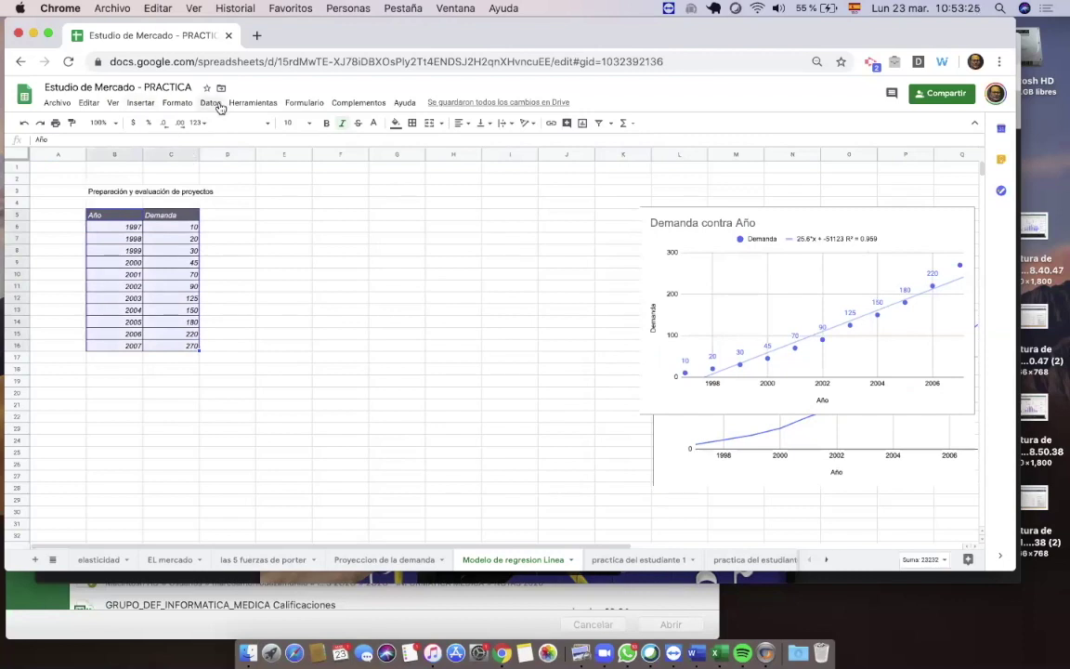
left_click(140, 102)
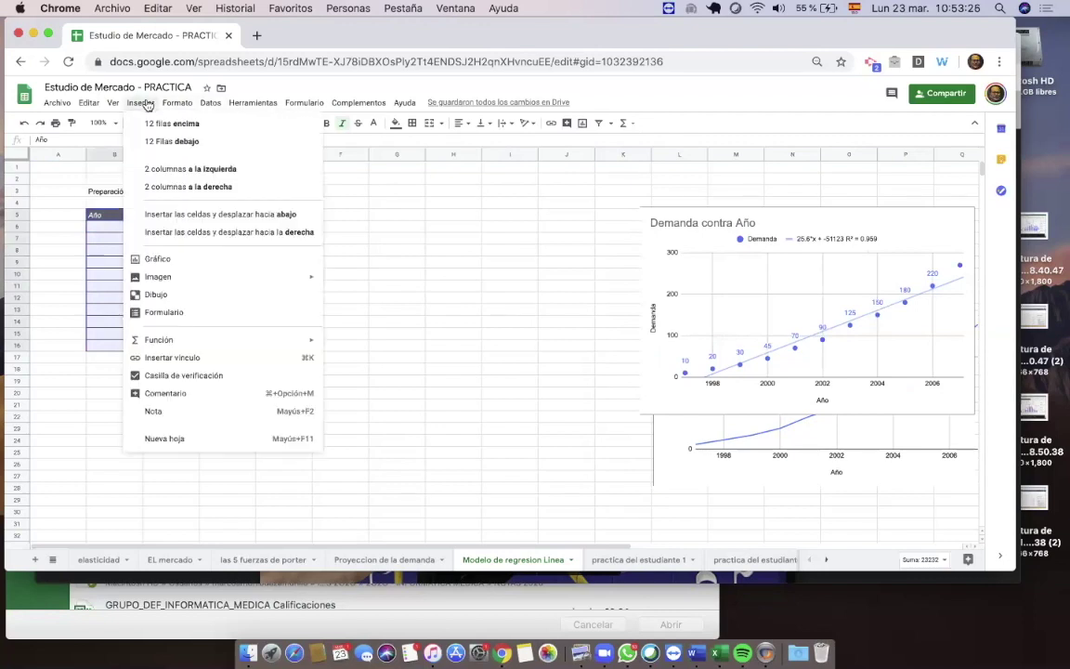
left_click(157, 260)
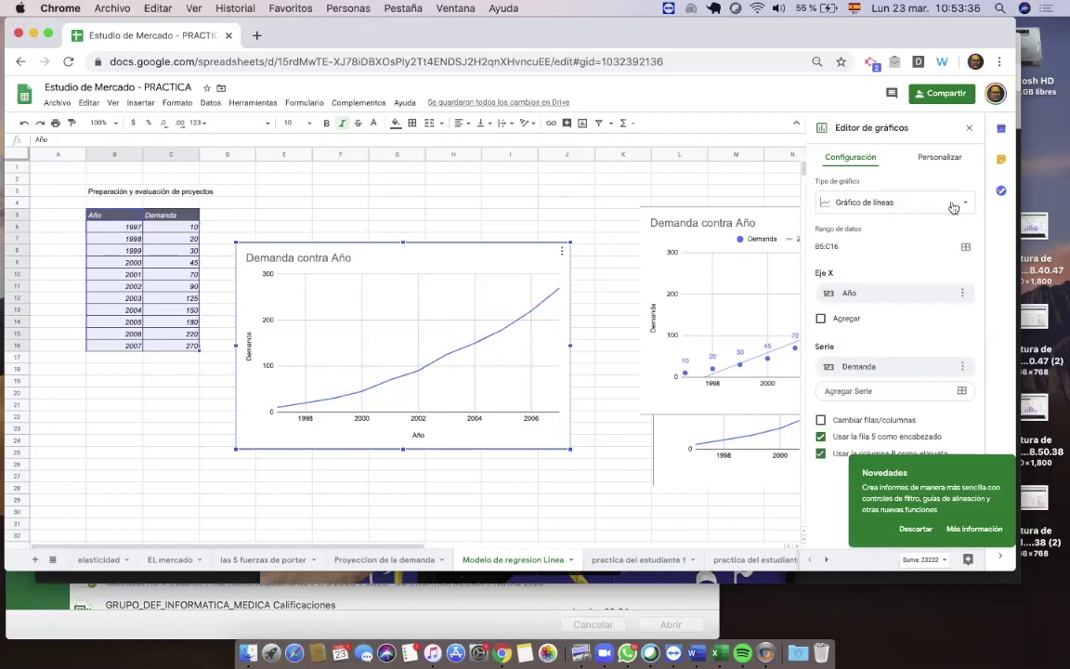
Dismiss the Novedades notice and change the new chart's type to Diagrama de dispersión
left_click(956, 206)
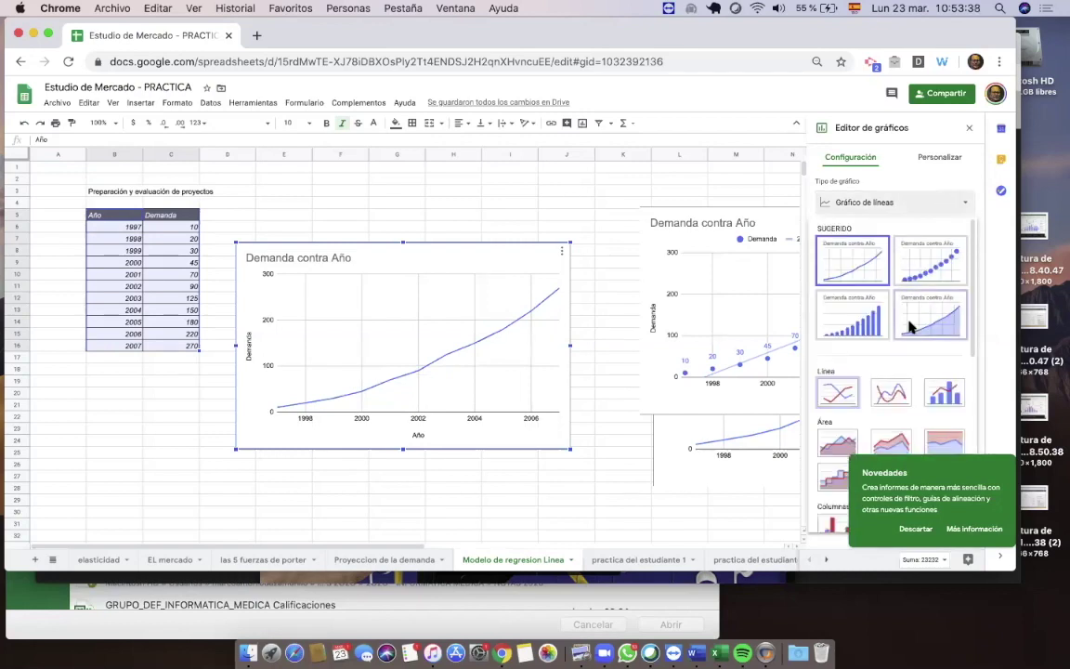
scroll(910, 327, "down", 2)
left_click(925, 537)
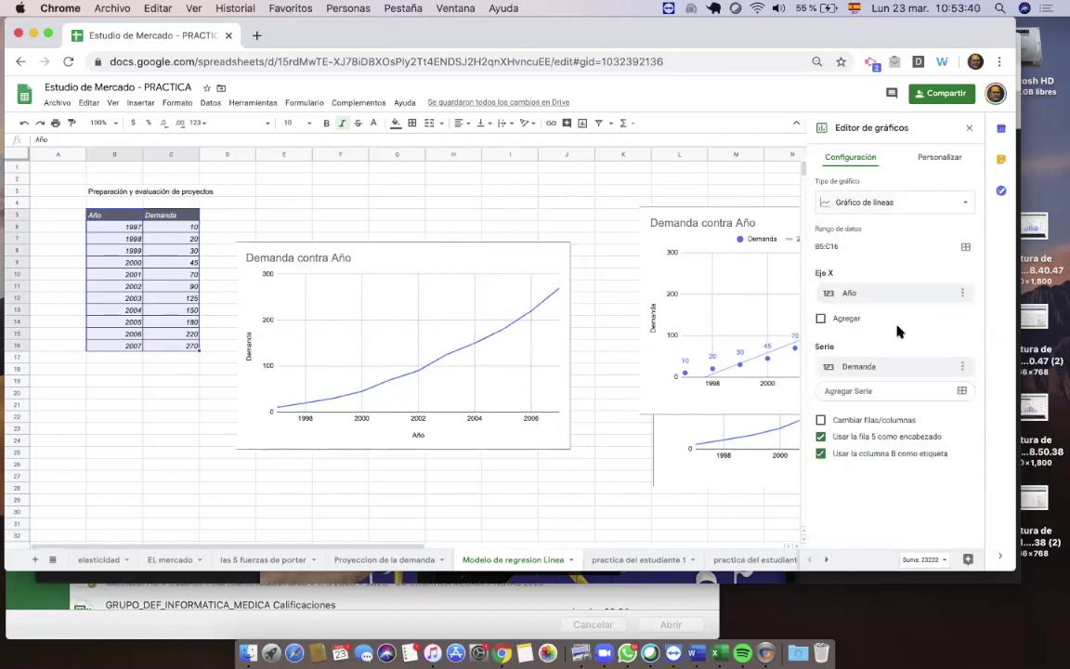
left_click(889, 205)
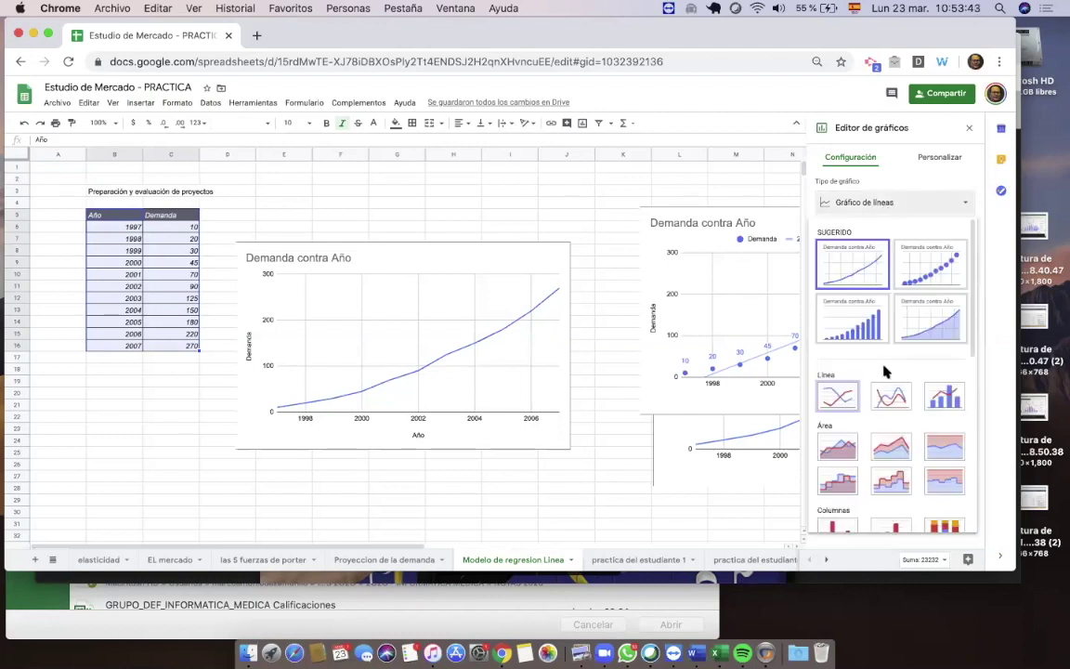
scroll(884, 372, "down", 5)
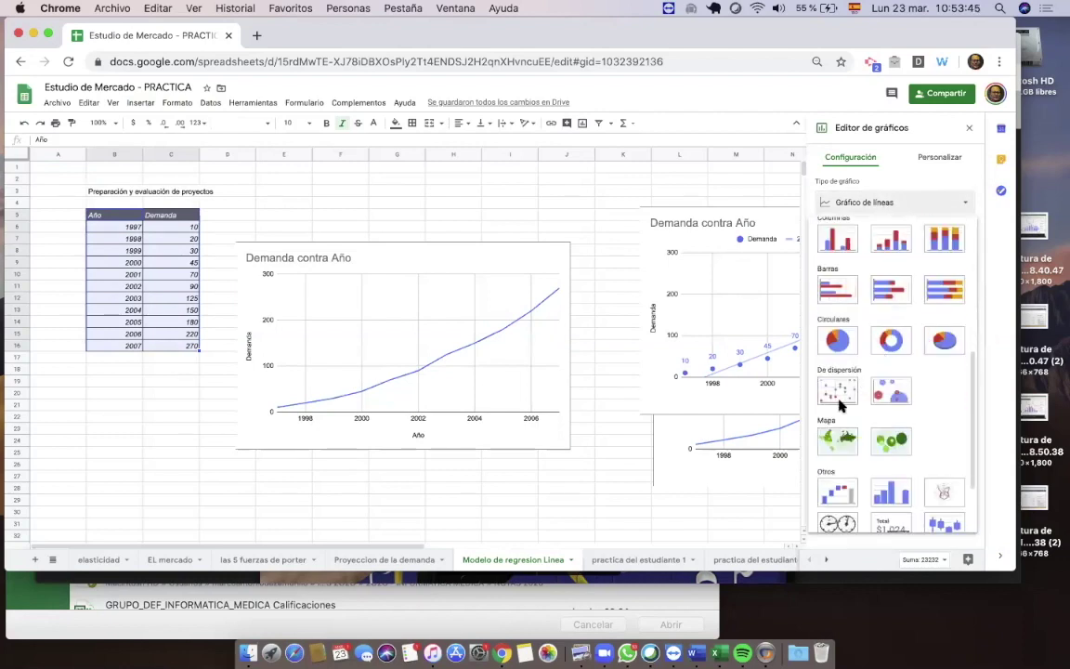
left_click(840, 405)
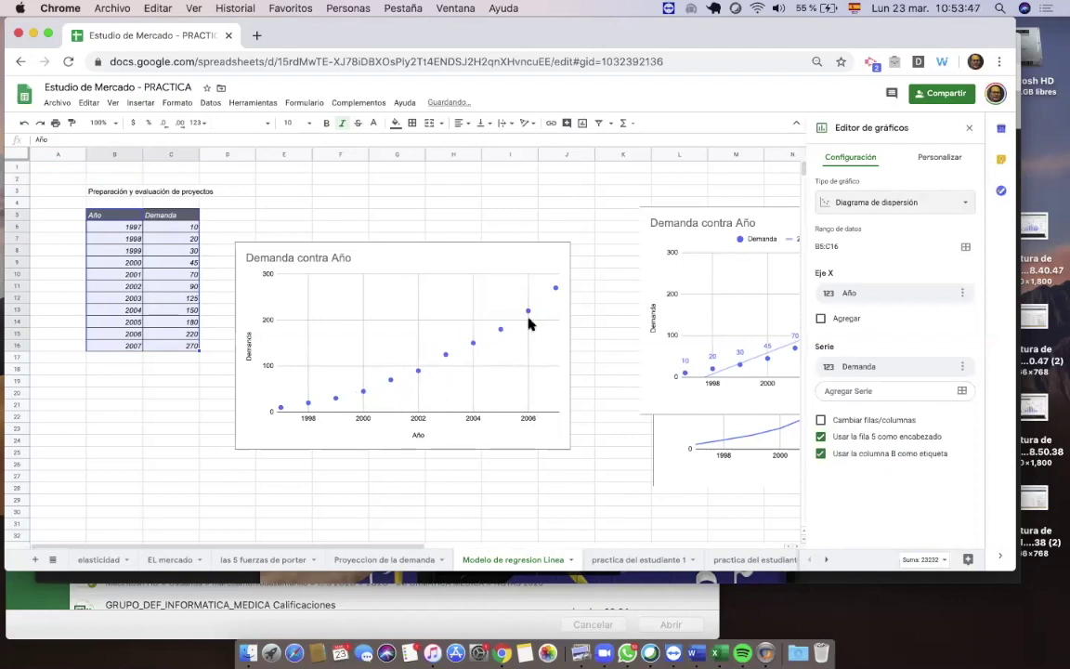